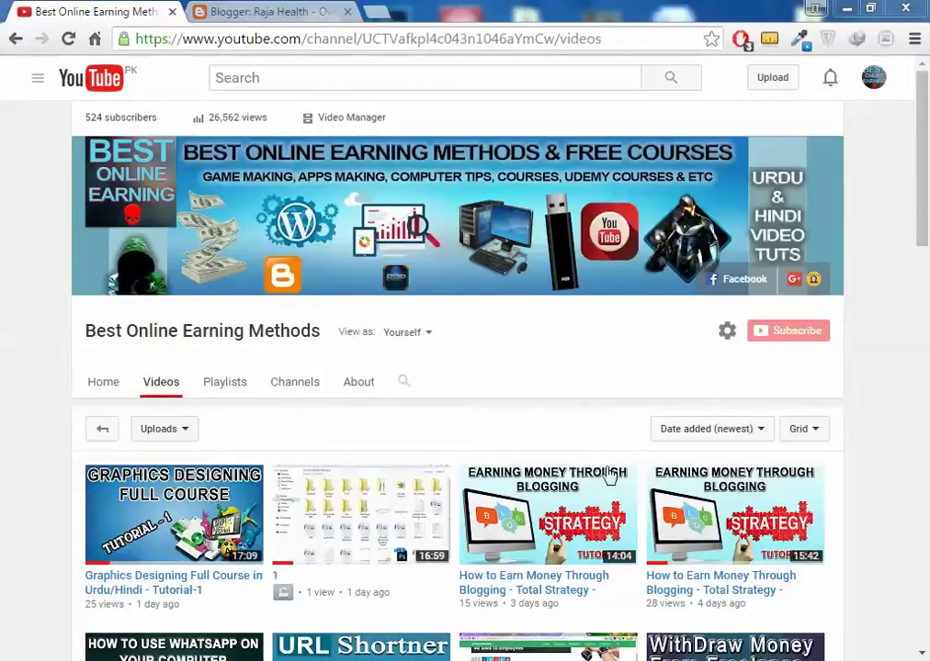
# Step: Switch to the Blogger dashboard and review the blog's overview stats, including the pageviews graph and pageview totals
pyautogui.click(312, 10)
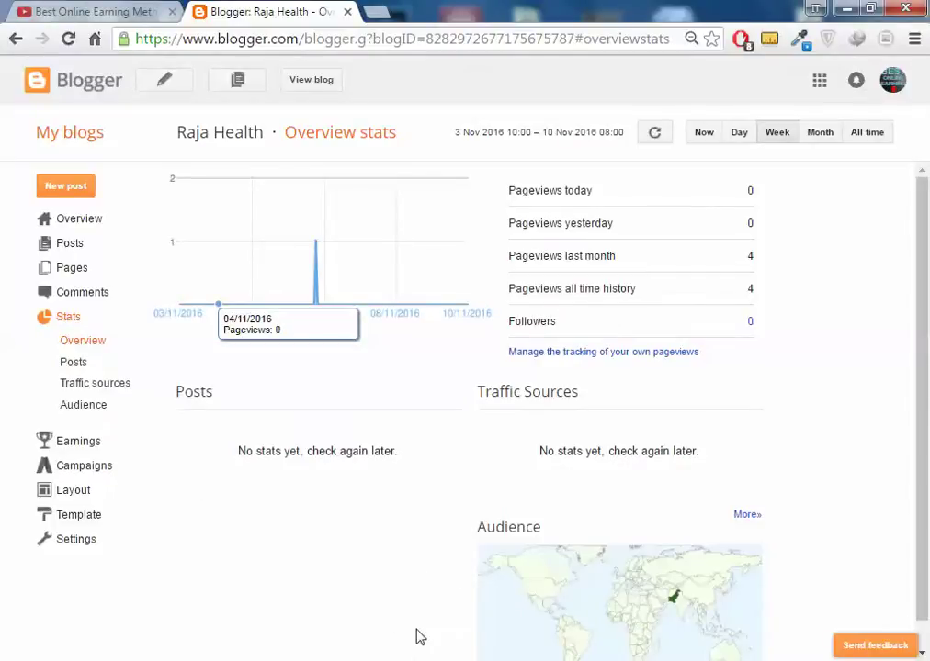
pyautogui.click(80, 323)
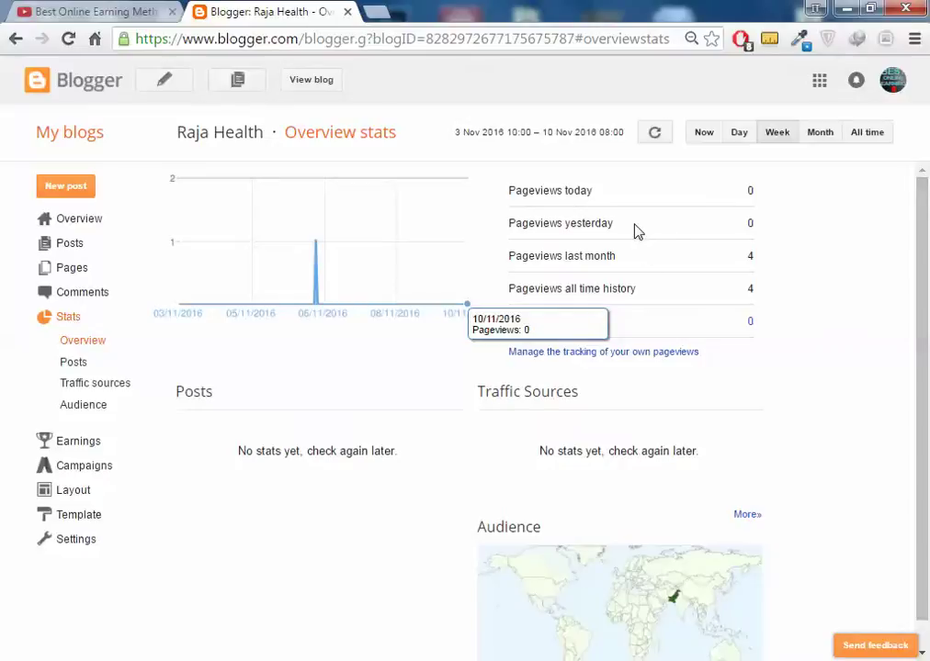
pyautogui.moveTo(636, 232); pyautogui.dragTo(547, 262)
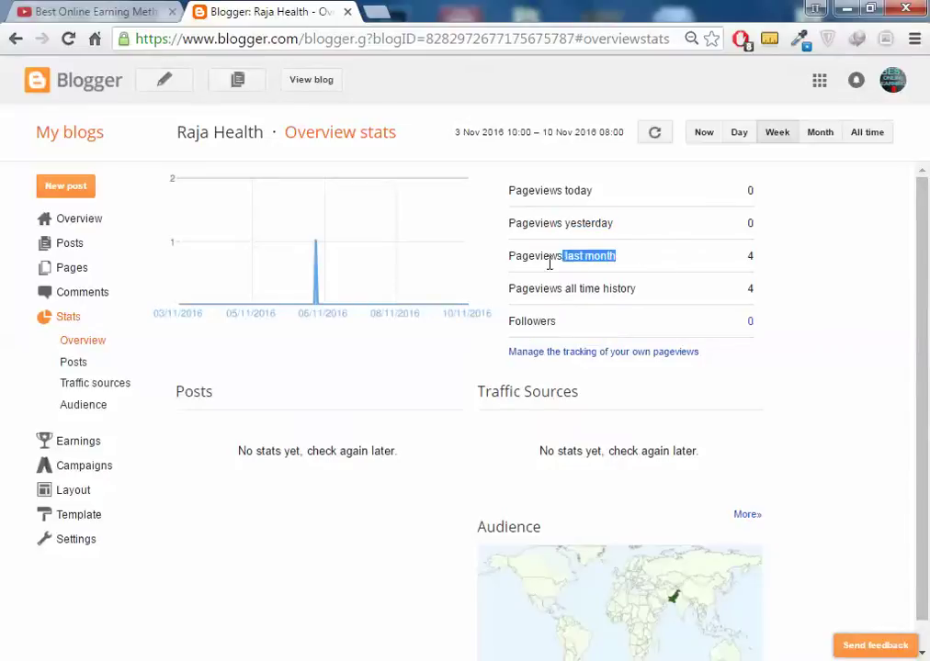
pyautogui.moveTo(675, 303)
pyautogui.mouseDown()
pyautogui.moveTo(589, 282)
pyautogui.moveTo(689, 313)
pyautogui.mouseUp()
pyautogui.click(671, 324)
pyautogui.moveTo(439, 307)
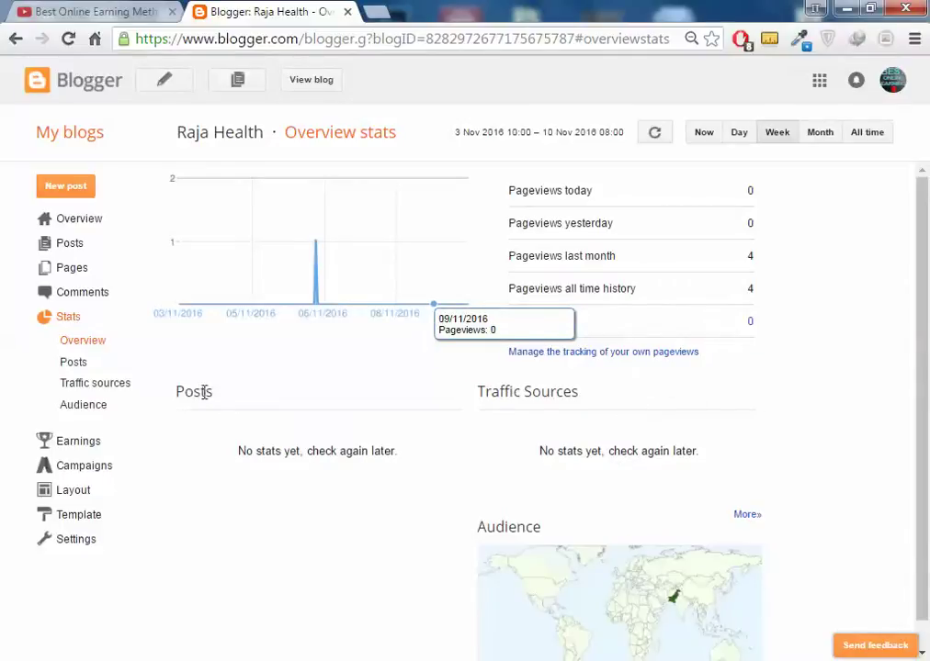
# Step: Open the Posts stats and check the figures for posts and pages
pyautogui.click(93, 366)
pyautogui.moveTo(382, 251); pyautogui.dragTo(564, 273)
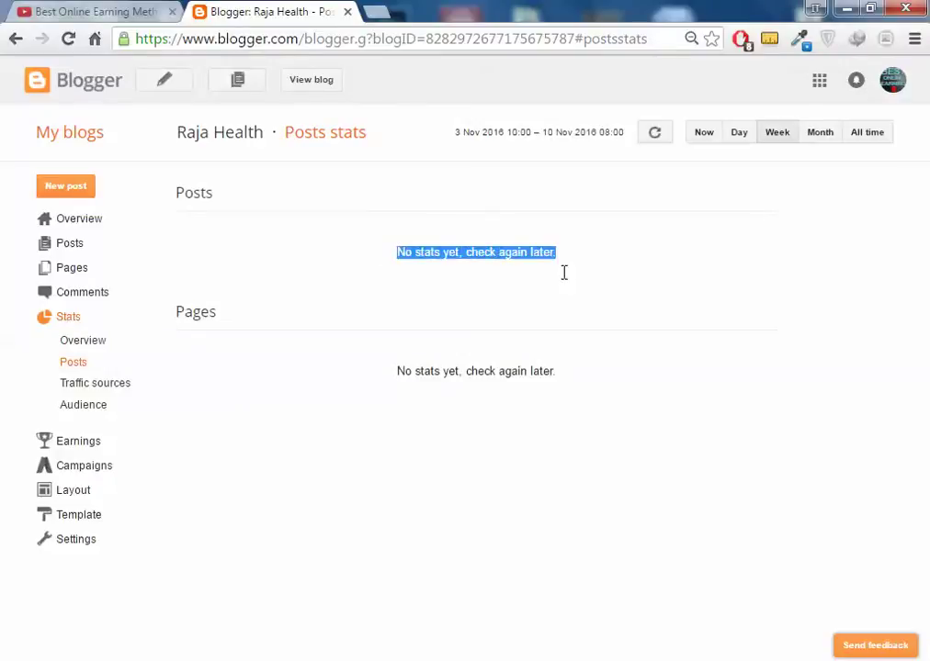
pyautogui.click(331, 209)
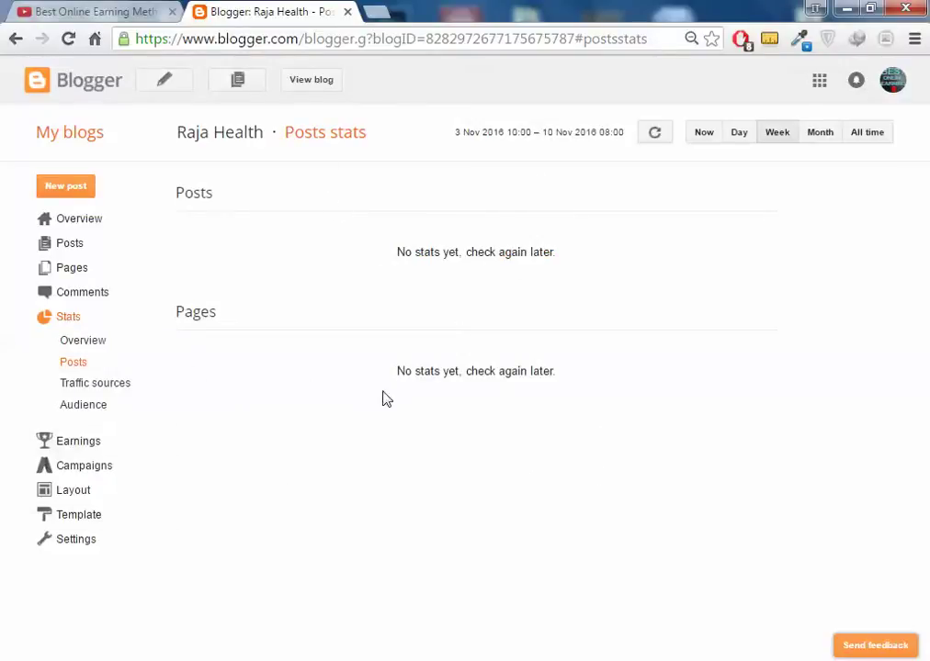
# Step: Open the Traffic sources stats and review the referring URLs, referring sites and search keywords
pyautogui.click(142, 384)
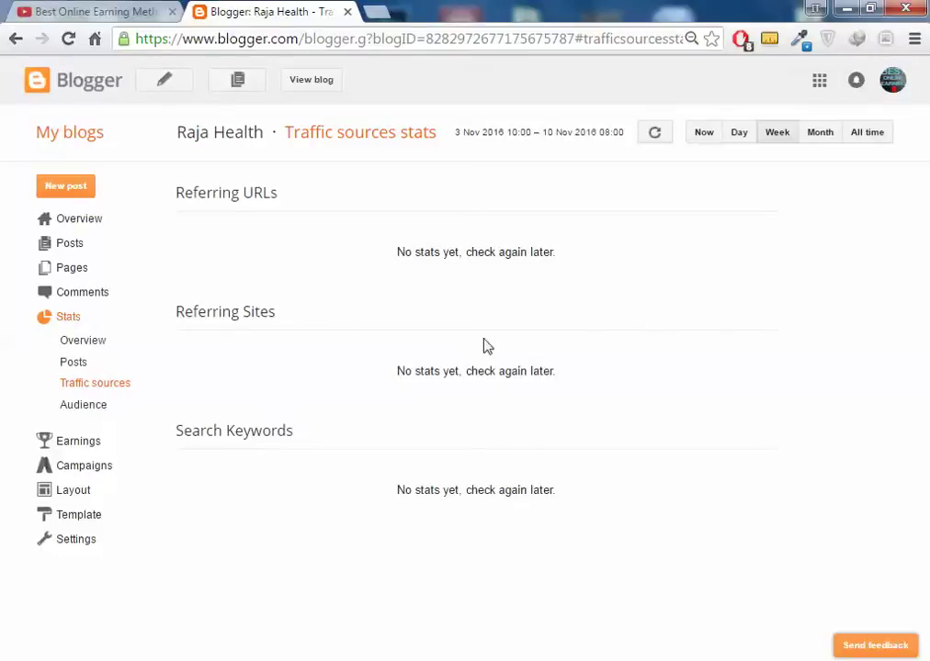
pyautogui.doubleClick(257, 312)
pyautogui.moveTo(186, 311); pyautogui.dragTo(276, 312)
pyautogui.click(637, 398)
pyautogui.moveTo(595, 501); pyautogui.dragTo(434, 496)
pyautogui.click(380, 508)
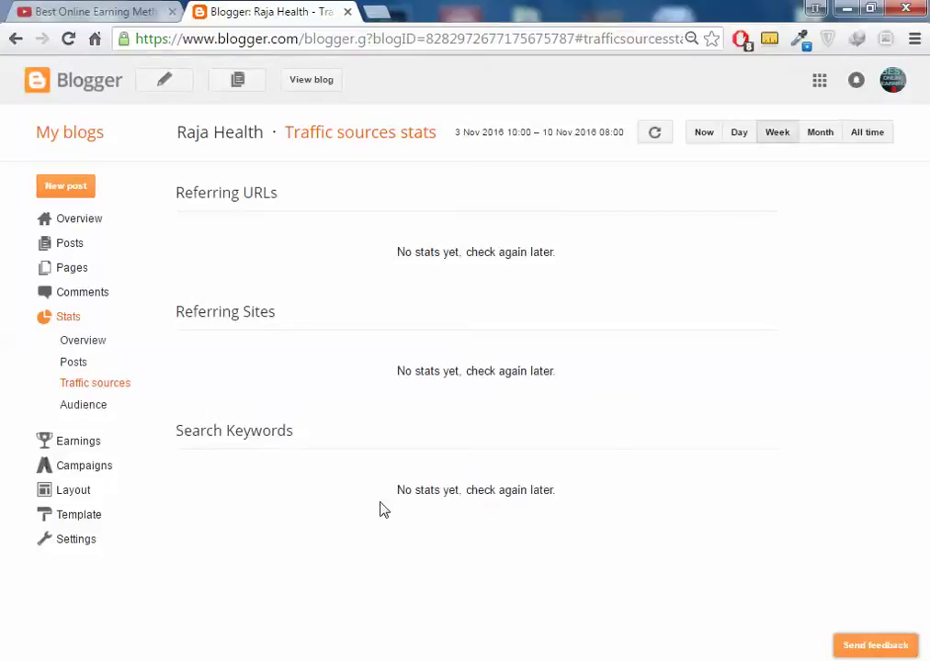
# Step: Open the Audience stats and review pageviews by country, browser and operating system
pyautogui.click(109, 416)
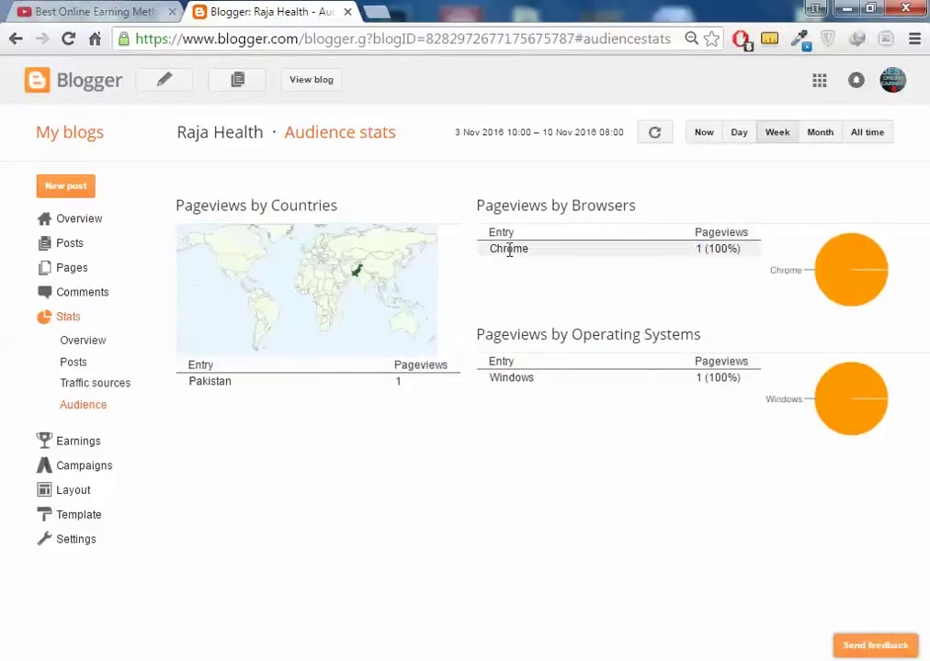
pyautogui.moveTo(559, 257); pyautogui.dragTo(494, 260)
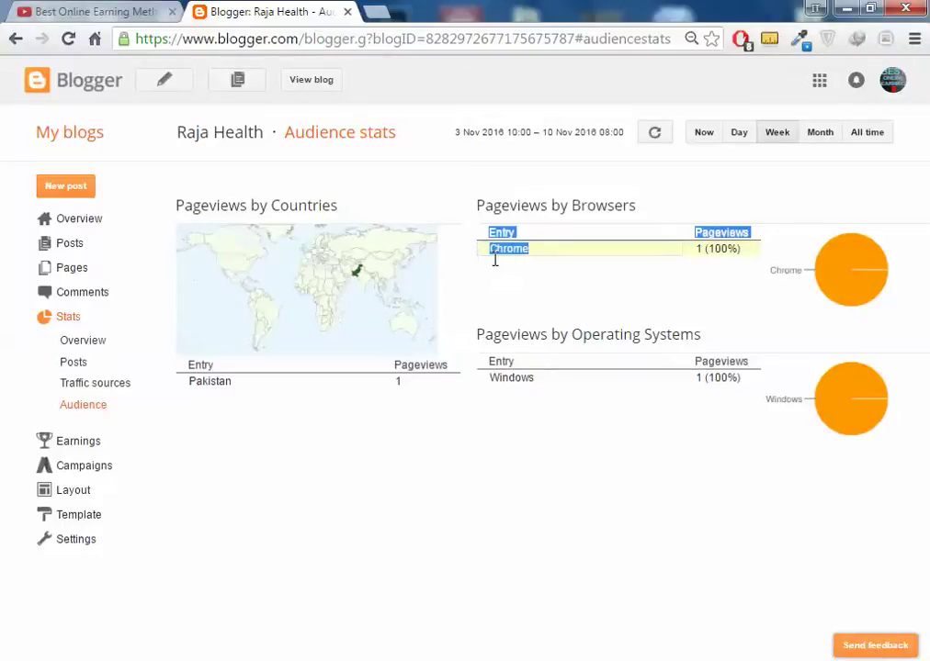
pyautogui.click(512, 296)
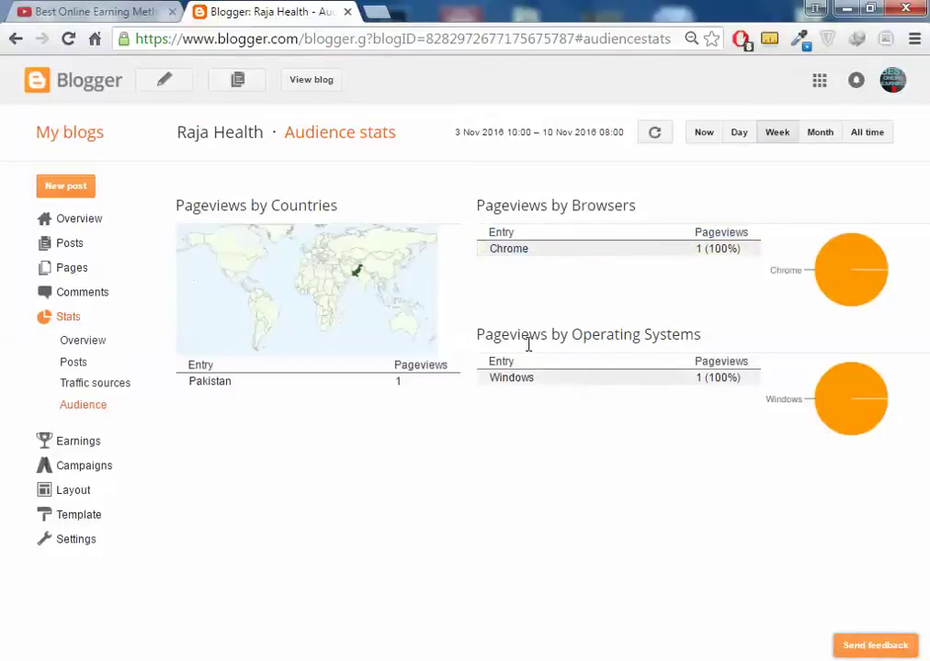
pyautogui.moveTo(549, 383); pyautogui.dragTo(489, 379)
pyautogui.click(581, 437)
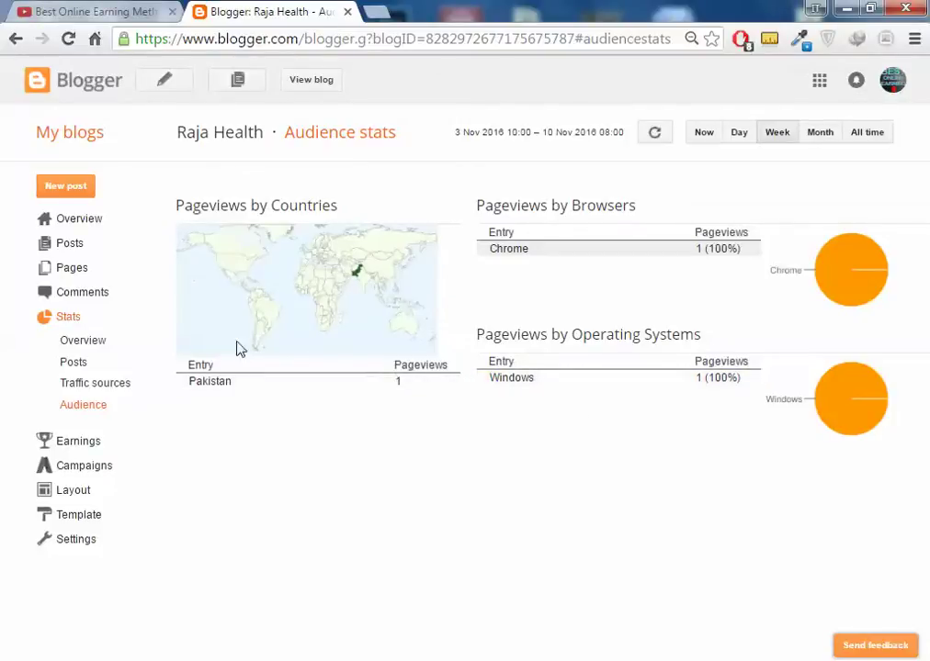
pyautogui.moveTo(231, 378); pyautogui.dragTo(296, 370)
pyautogui.click(266, 387)
# Step: Open the blog's Earnings page and read its AdSense eligibility information
pyautogui.click(77, 443)
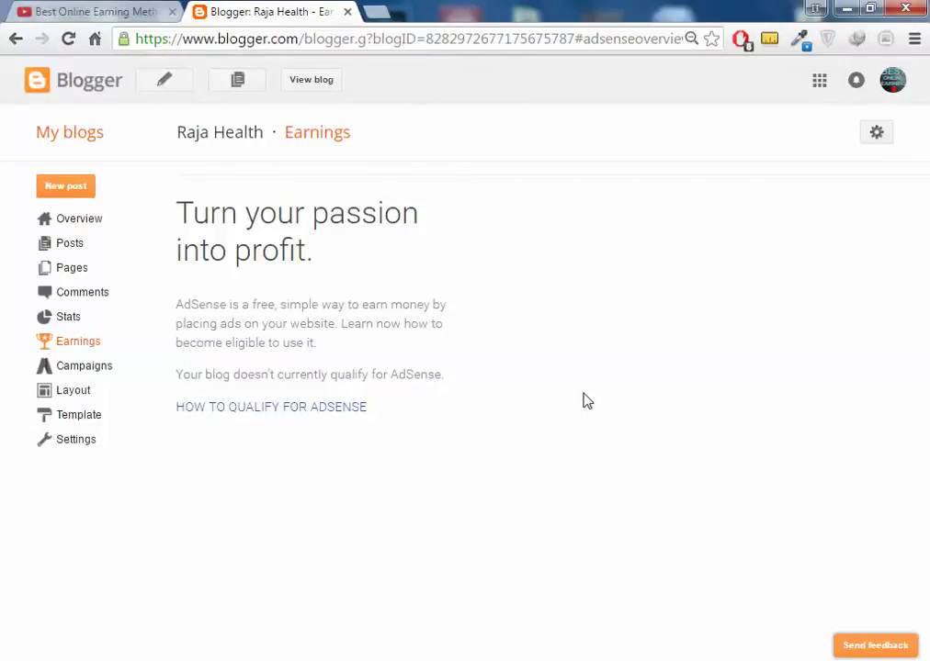
pyautogui.moveTo(415, 423); pyautogui.dragTo(175, 224)
pyautogui.click(389, 331)
# Step: Open the Campaigns page and choose to keep the current Windows color scheme without showing the message again
pyautogui.click(107, 375)
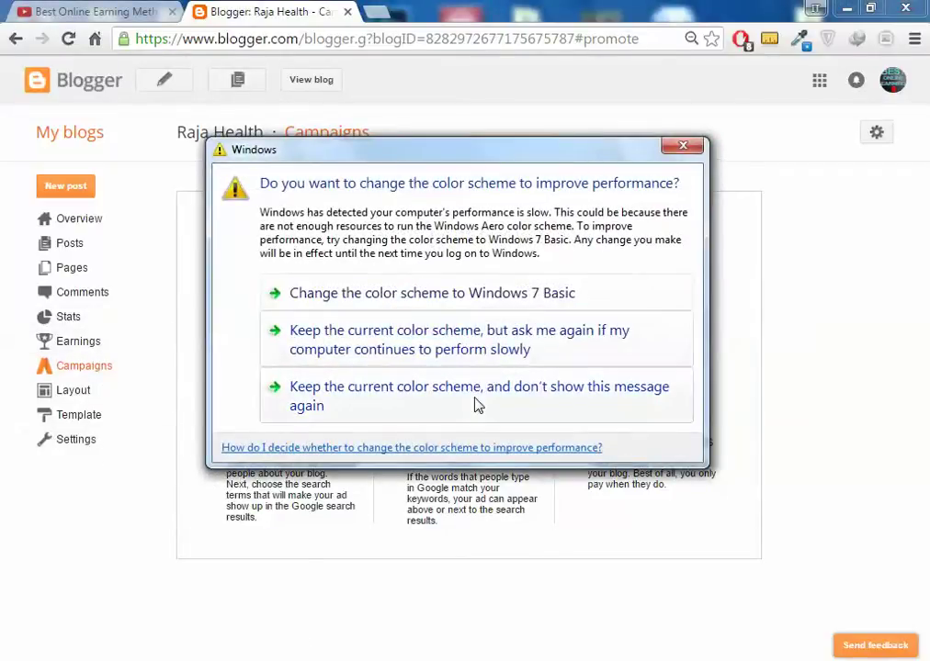
pyautogui.click(477, 405)
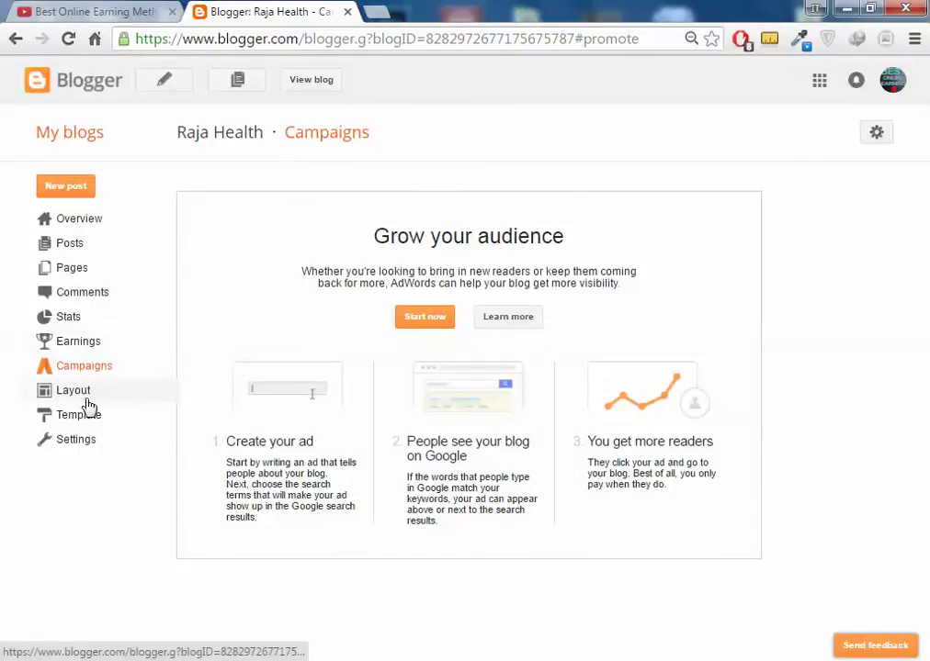
# Step: Open the Layout page, view the live blog and examine its header title, posts area and About Me section
pyautogui.click(87, 401)
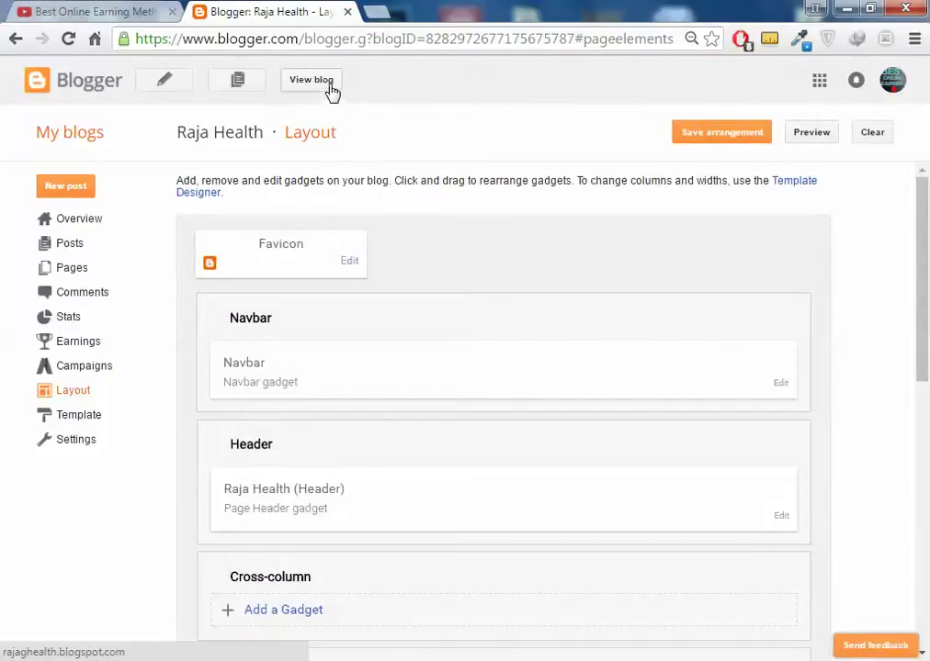
pyautogui.click(323, 90)
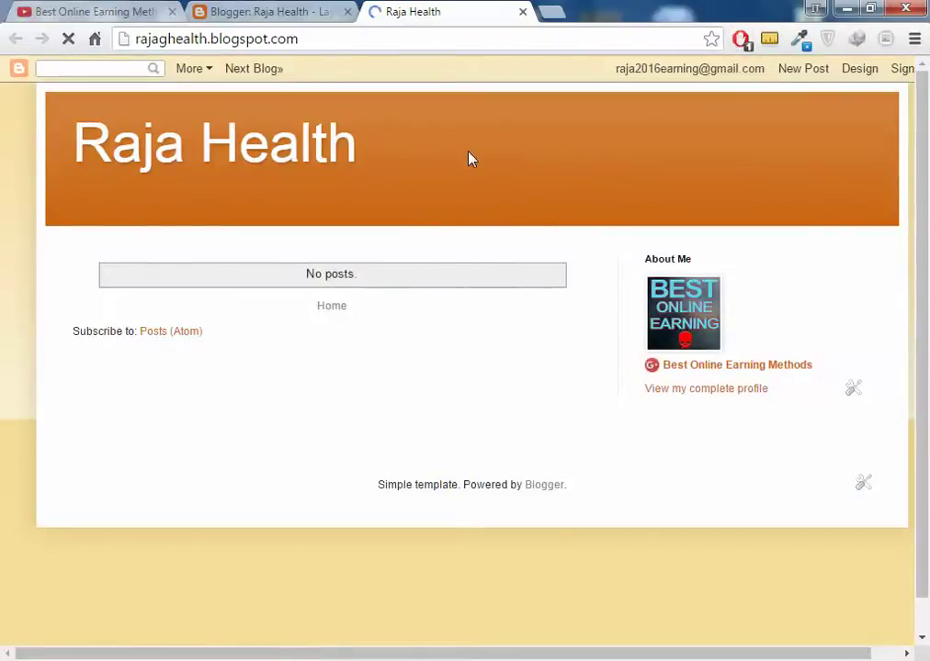
pyautogui.moveTo(111, 151); pyautogui.dragTo(358, 166)
pyautogui.moveTo(357, 167)
pyautogui.mouseDown()
pyautogui.moveTo(290, 166)
pyautogui.moveTo(320, 194)
pyautogui.mouseUp()
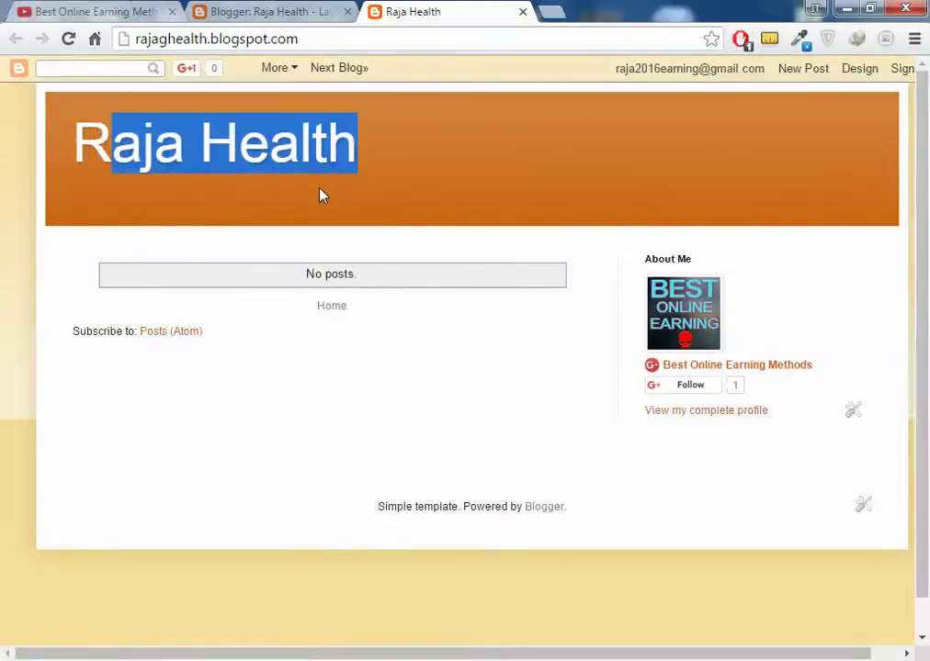
pyautogui.click(359, 166)
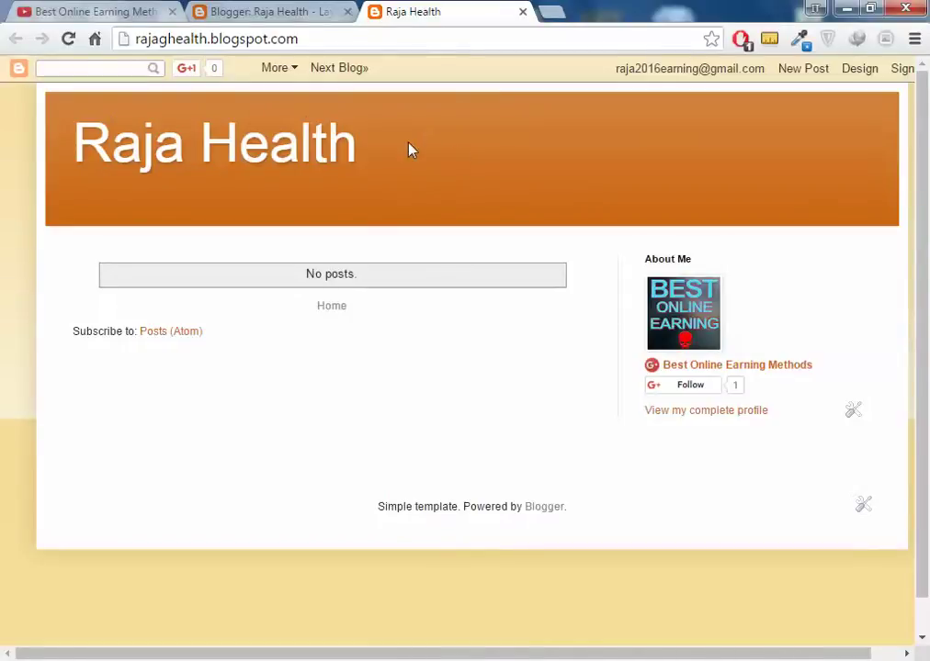
pyautogui.moveTo(366, 281); pyautogui.dragTo(278, 272)
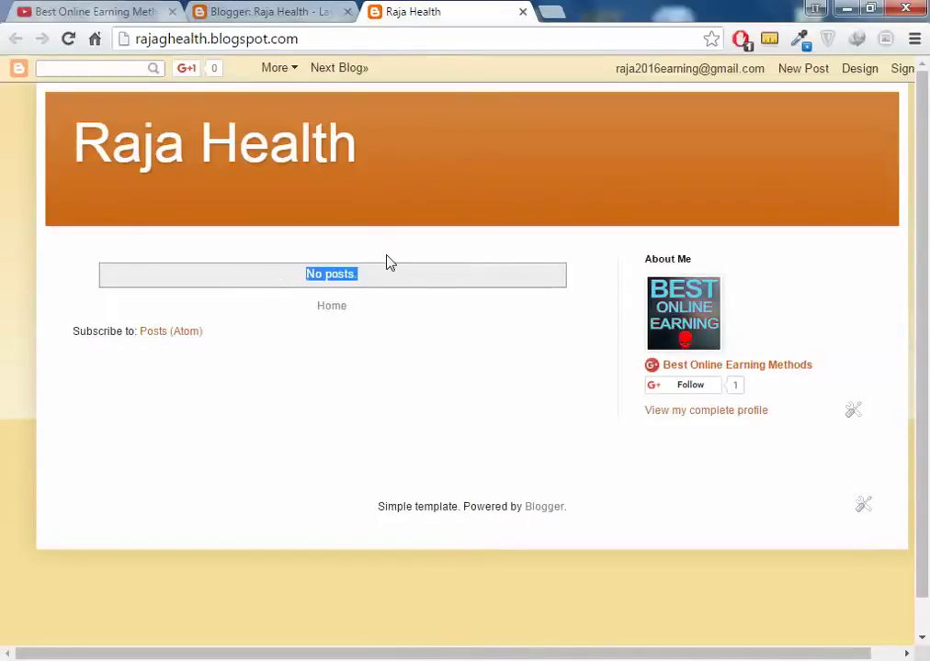
pyautogui.click(263, 290)
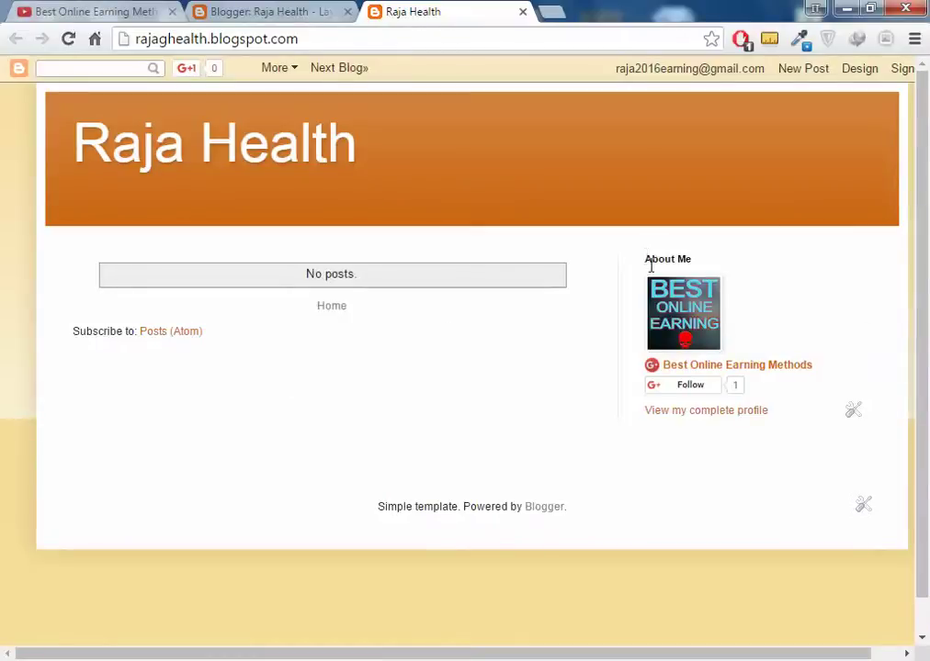
pyautogui.moveTo(647, 255); pyautogui.dragTo(877, 298)
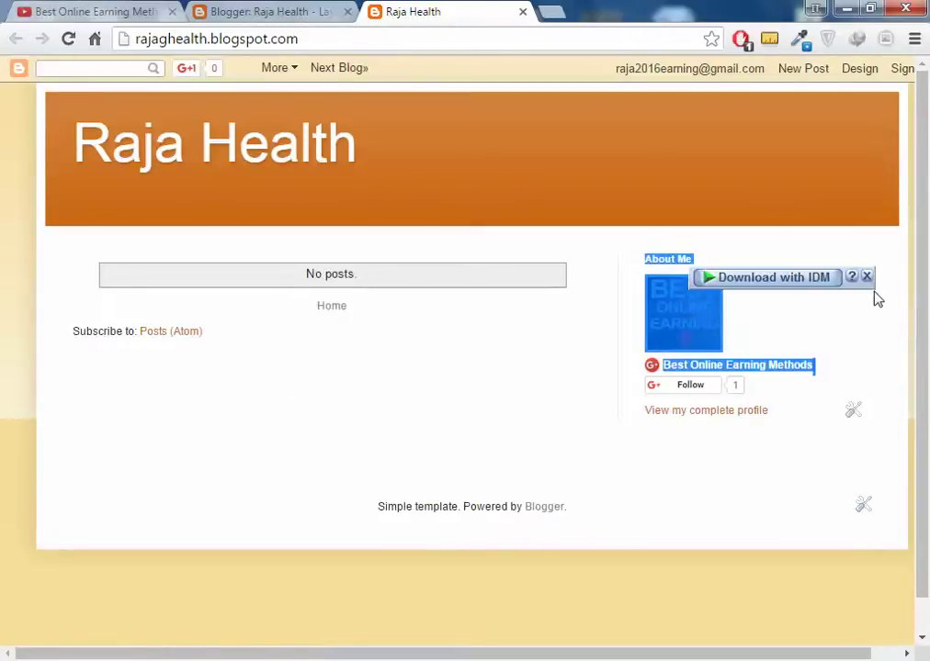
pyautogui.click(847, 339)
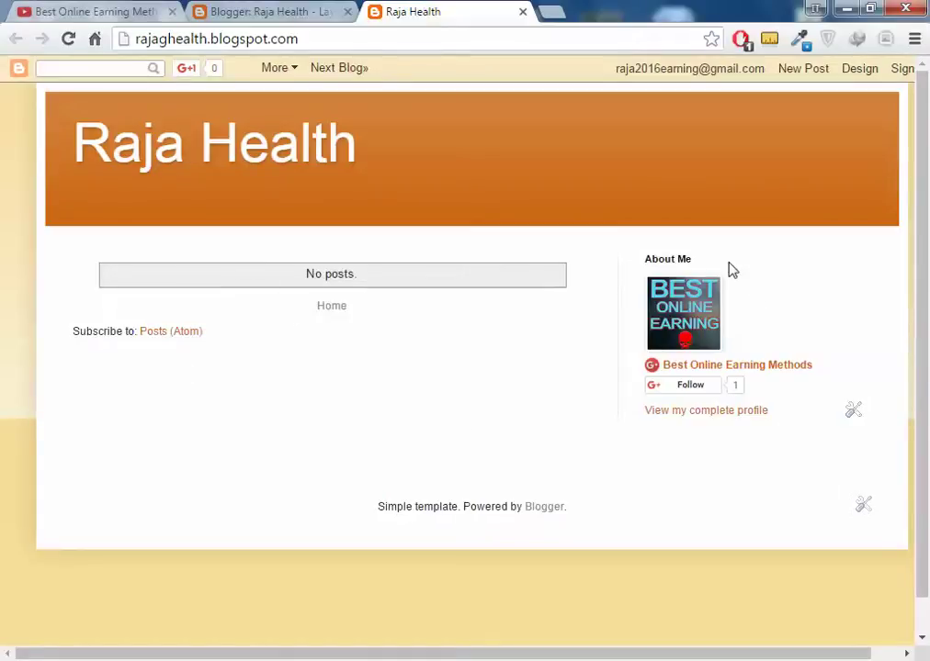
# Step: Return to the Layout page and look through its header, cross-column, main, sidebar and footer gadget sections
pyautogui.click(301, 9)
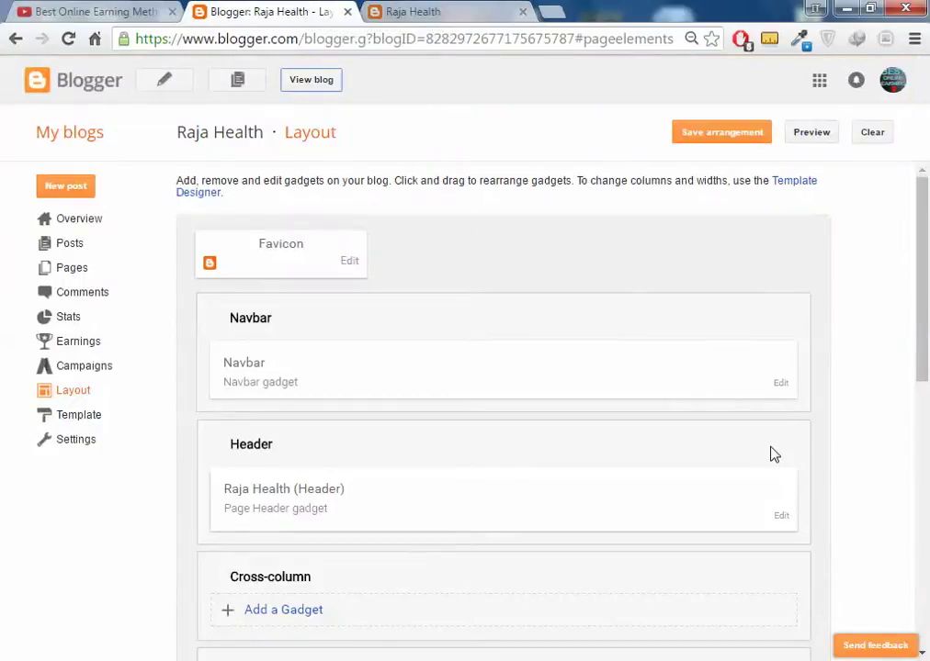
pyautogui.scroll(-2, 770, 452)
pyautogui.scroll(-3, 785, 367)
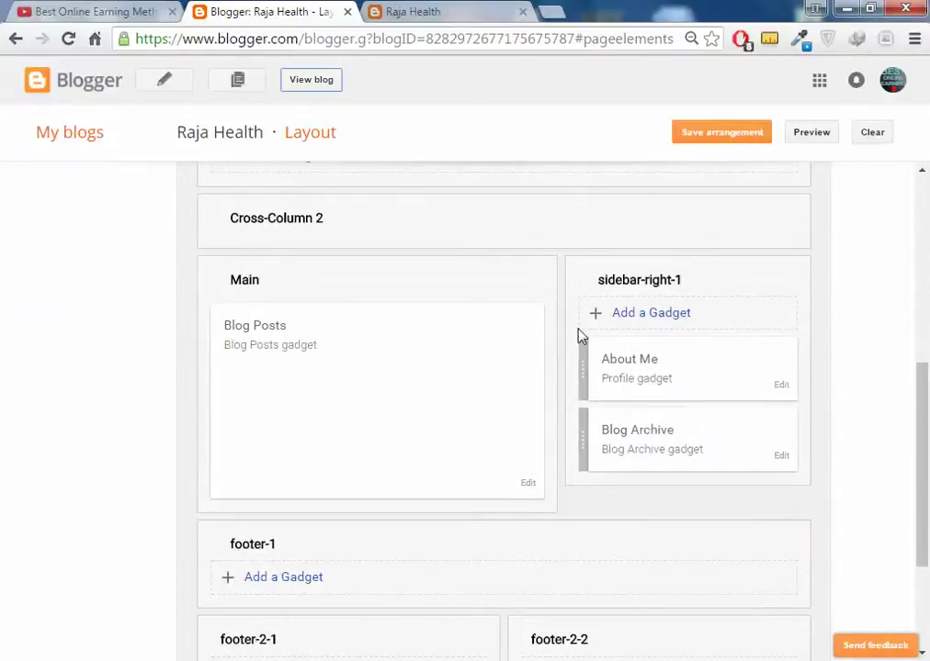
pyautogui.scroll(1, 585, 341)
pyautogui.scroll(1, 380, 325)
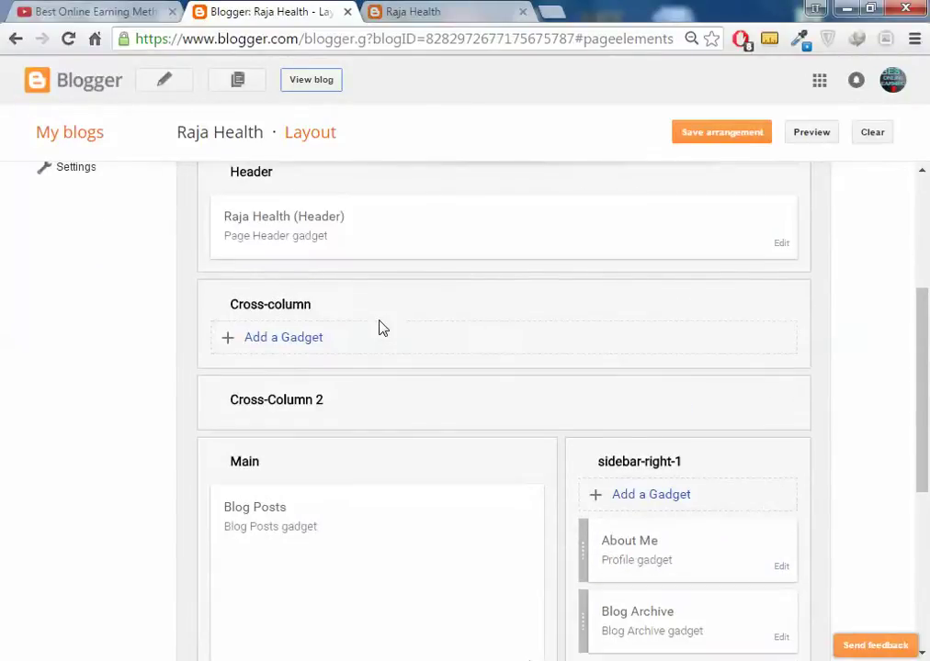
pyautogui.scroll(1, 387, 330)
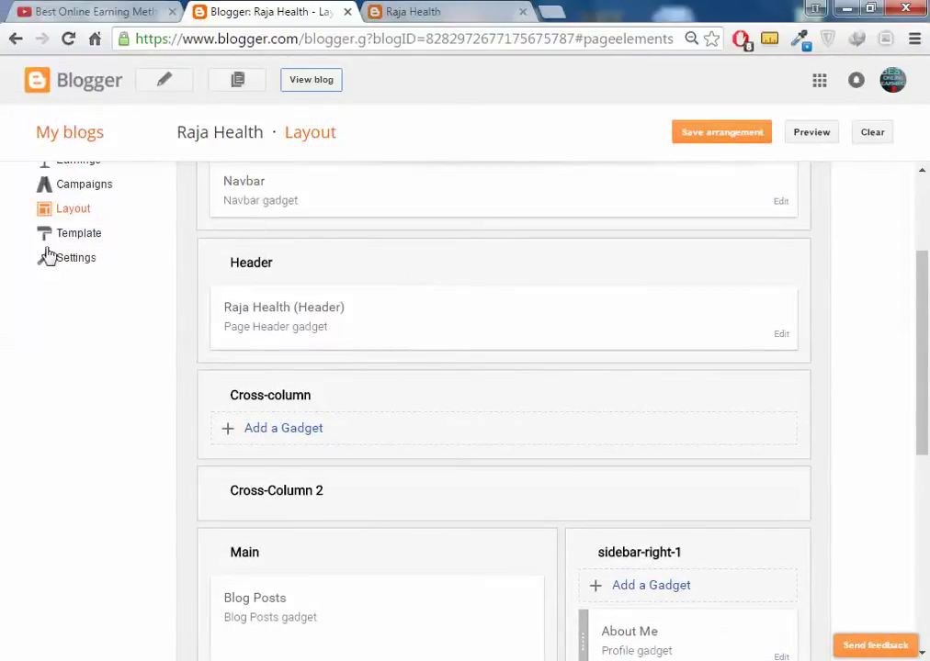
# Step: Compare the live blog with the gadget sections on the Layout page, down to the footer areas
pyautogui.click(456, 9)
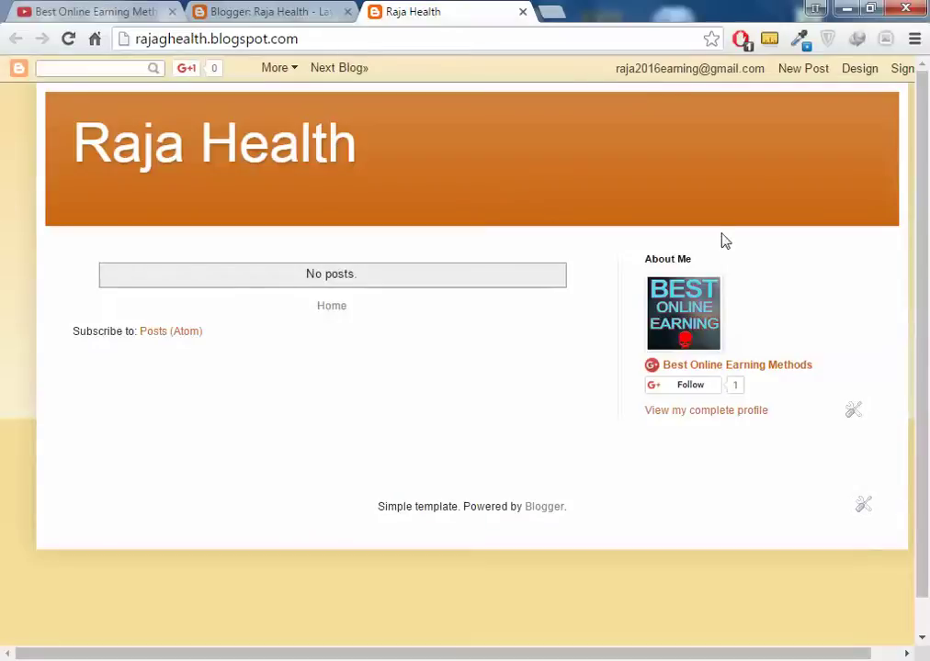
pyautogui.click(342, 9)
pyautogui.click(451, 11)
pyautogui.click(243, 10)
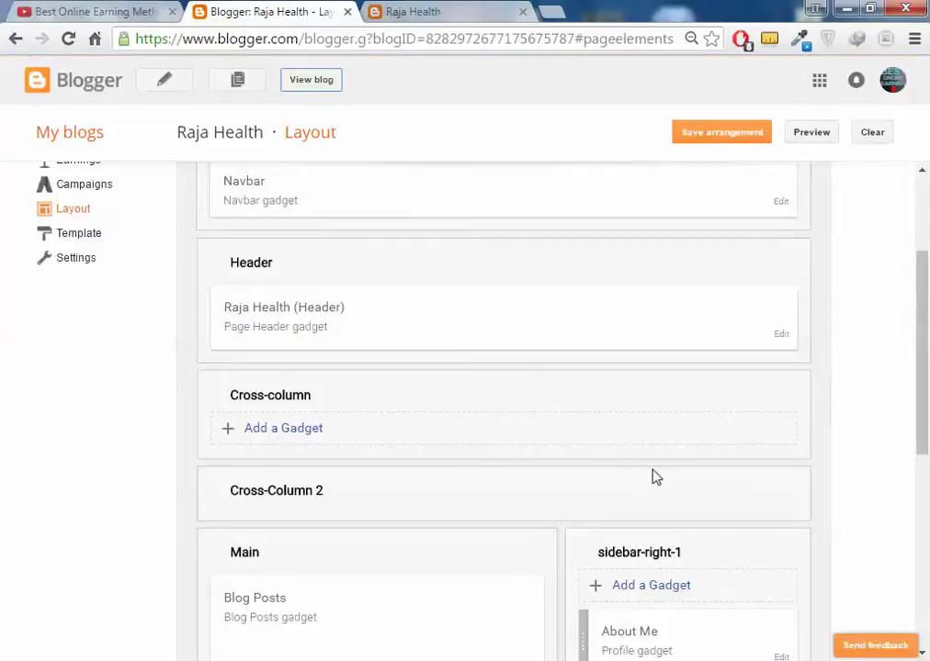
pyautogui.scroll(-2, 655, 476)
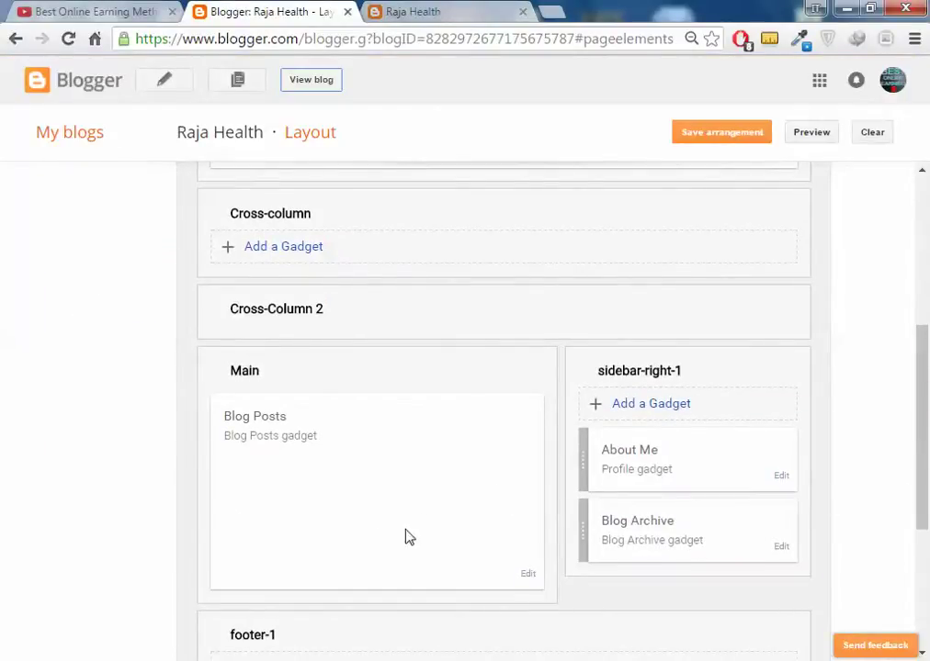
pyautogui.scroll(-3, 530, 534)
pyautogui.scroll(1, 476, 367)
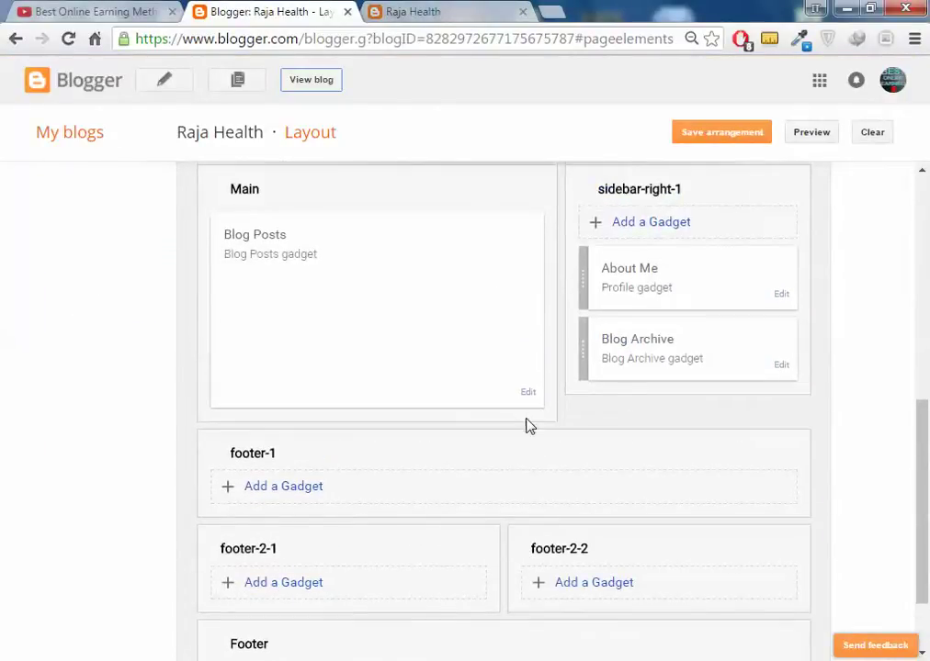
pyautogui.scroll(6, 529, 425)
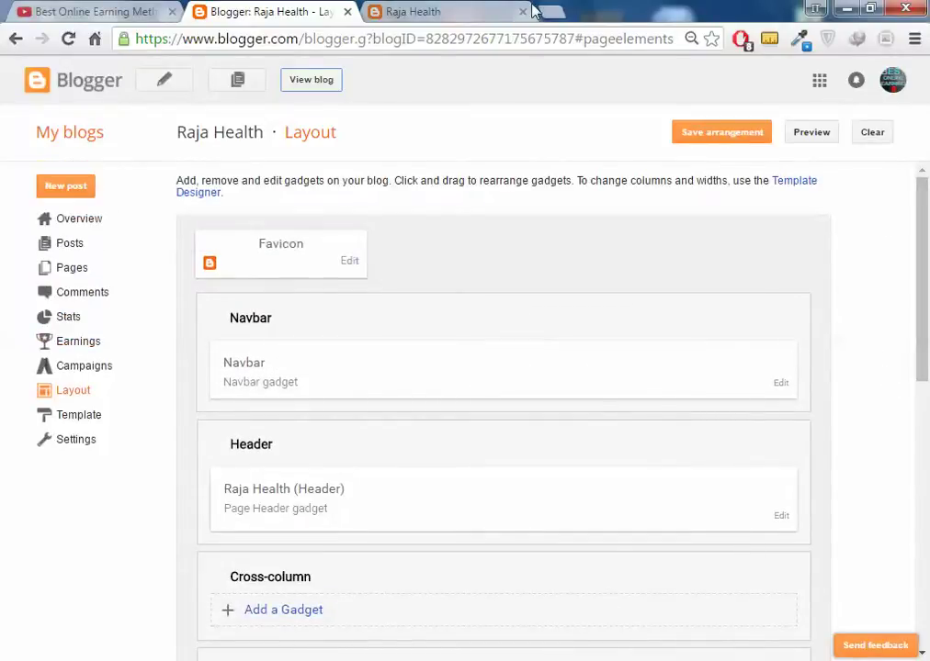
# Step: Check the live blog once more and open the blog's Template page in the Blogger dashboard
pyautogui.click(423, 11)
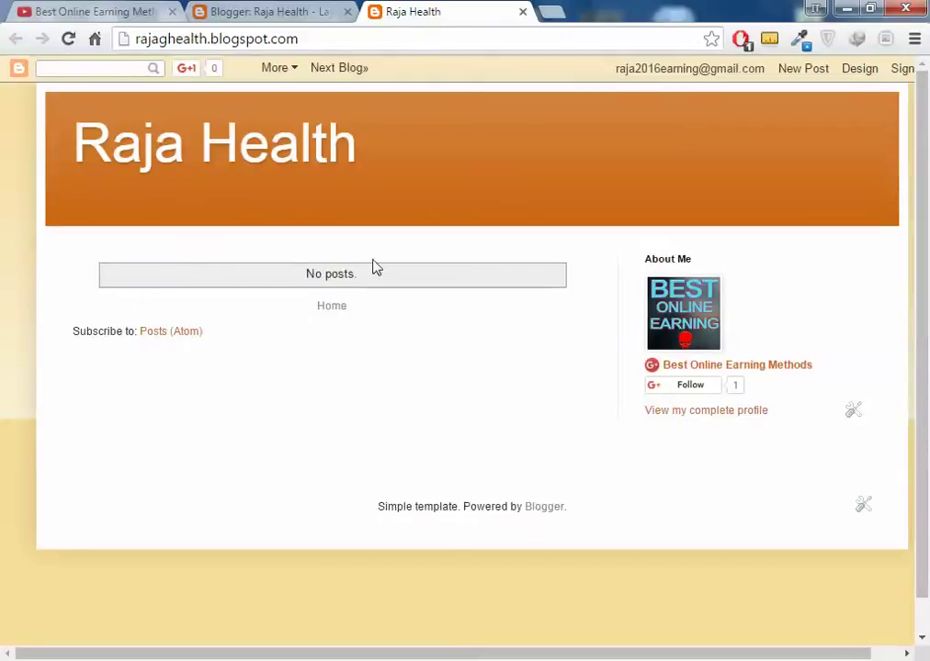
pyautogui.click(323, 9)
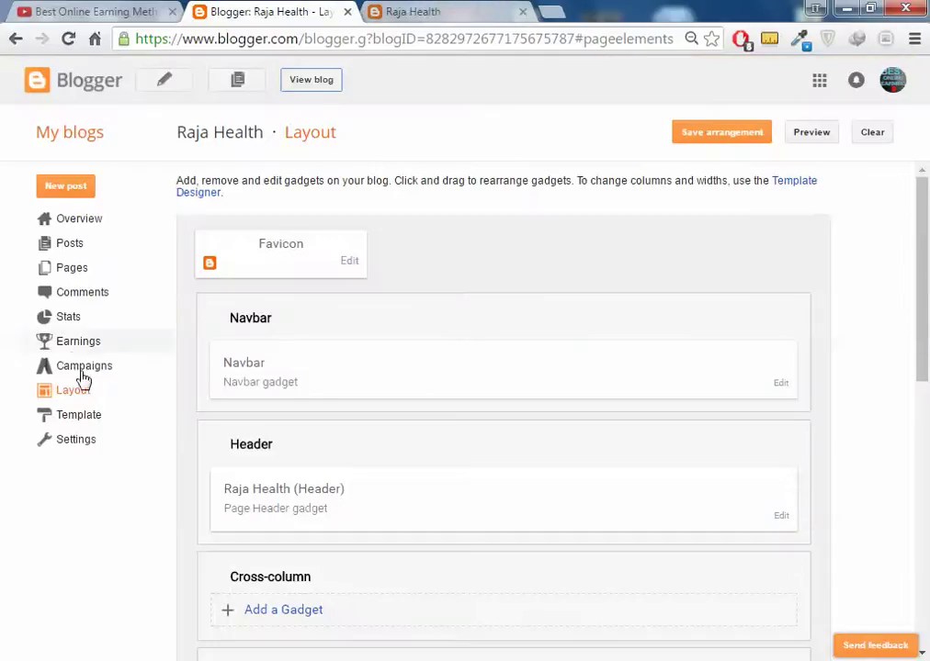
pyautogui.click(79, 415)
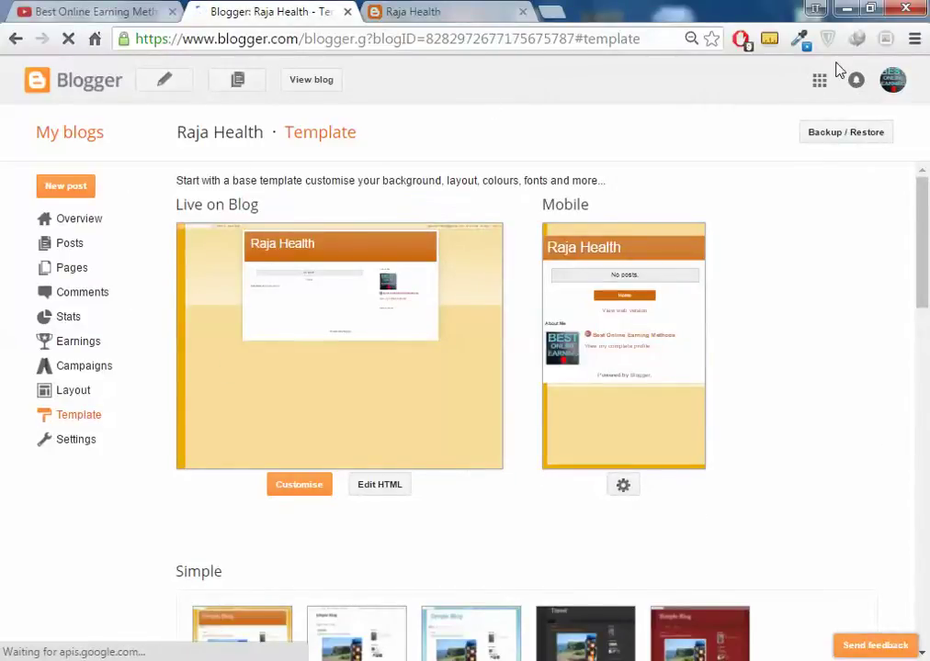
# Step: Search Google for "blogger templates" in a new browser tab
pyautogui.click(551, 11)
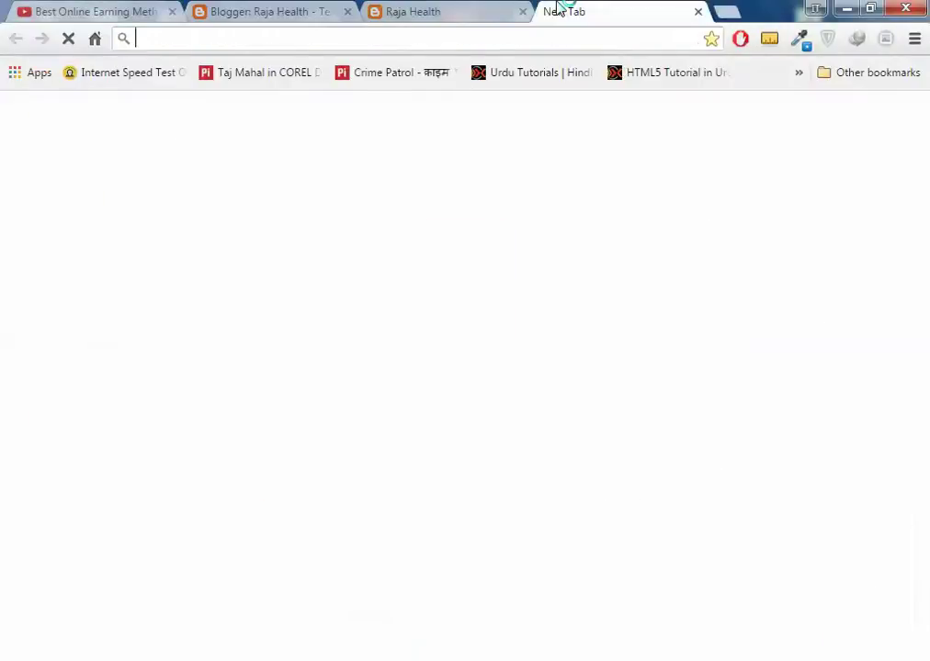
pyautogui.write('go')
pyautogui.press('Return')
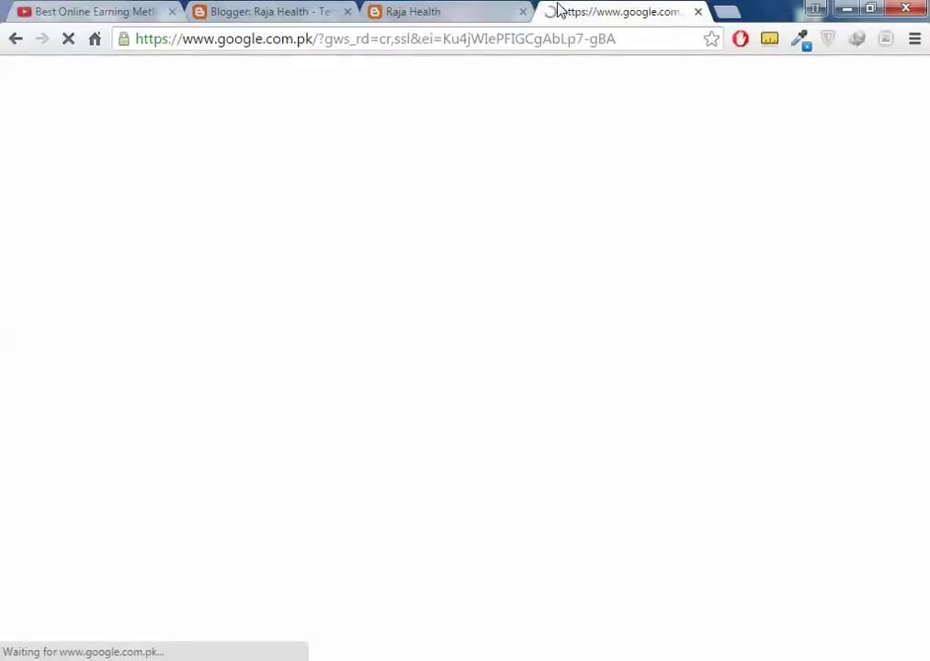
pyautogui.write('bl')
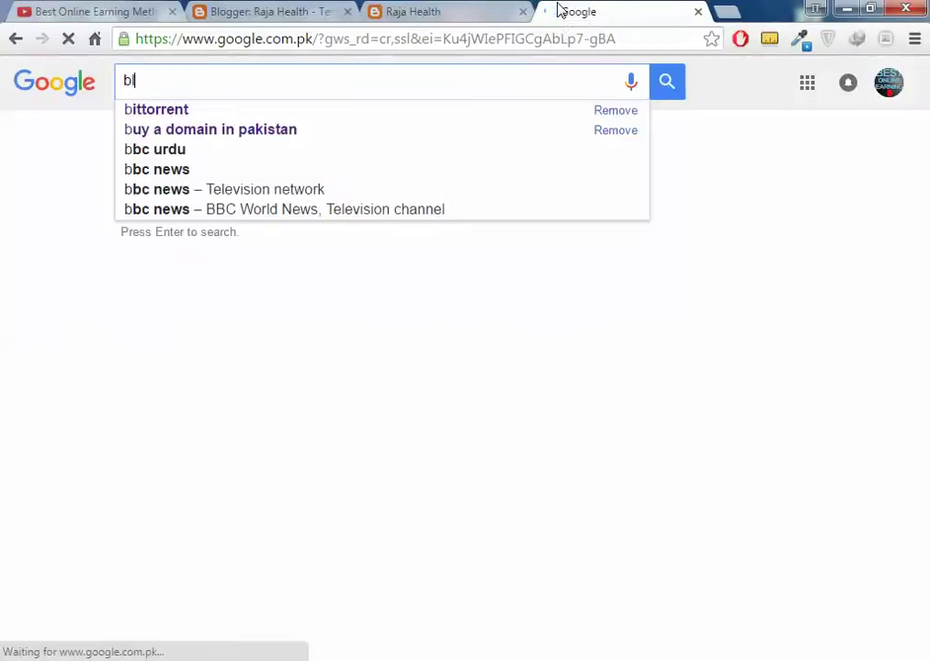
pyautogui.write('ogger ')
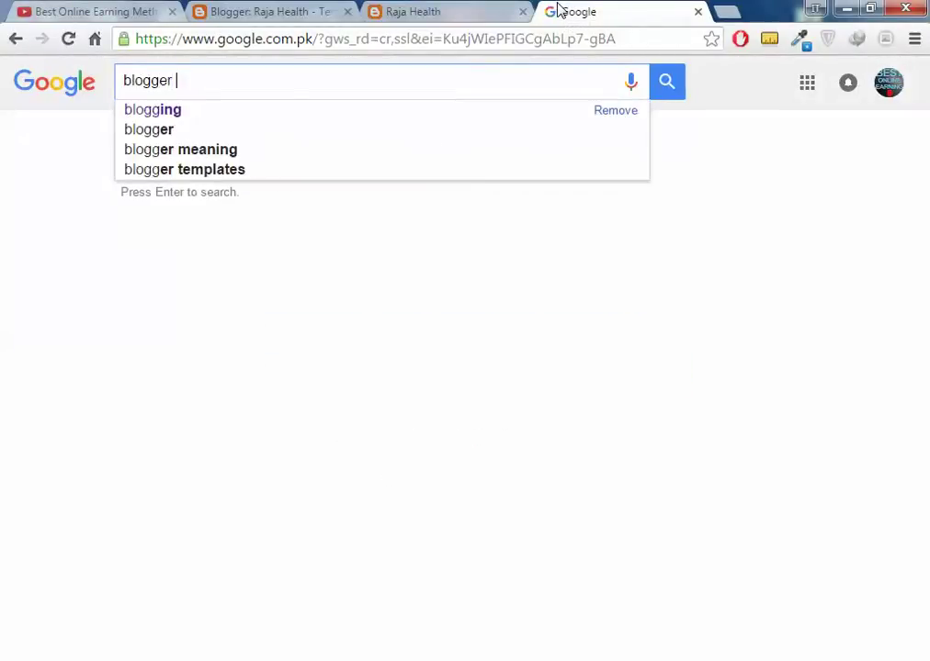
pyautogui.write('templ')
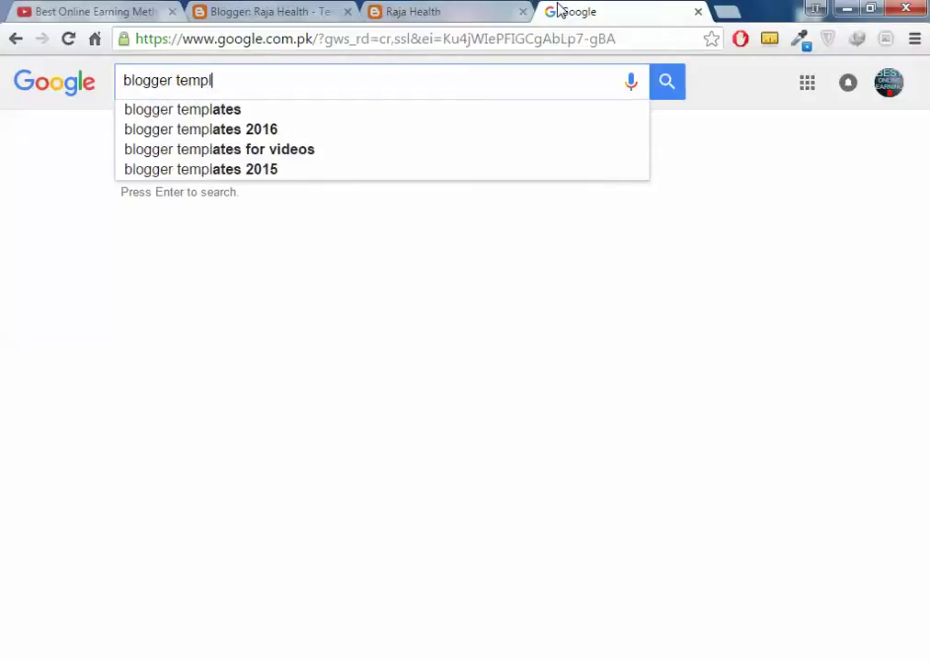
pyautogui.write('ates')
pyautogui.press('Return')
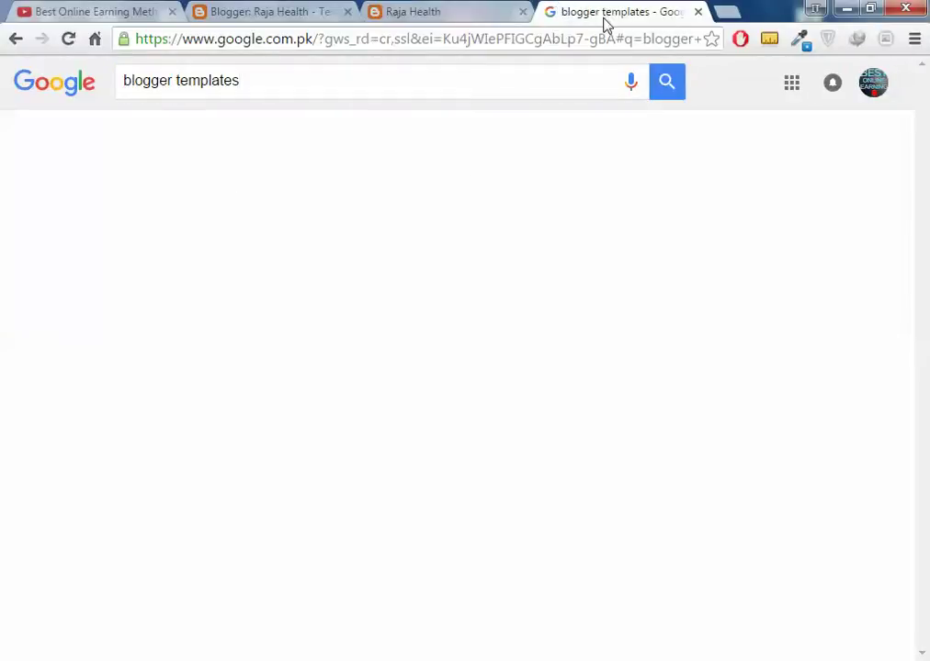
# Step: Move the search results beside the Blogger dashboard tab and look through the listed template sites
pyautogui.moveTo(634, 9)
pyautogui.mouseDown()
pyautogui.moveTo(343, 9)
pyautogui.moveTo(409, 9)
pyautogui.mouseUp()
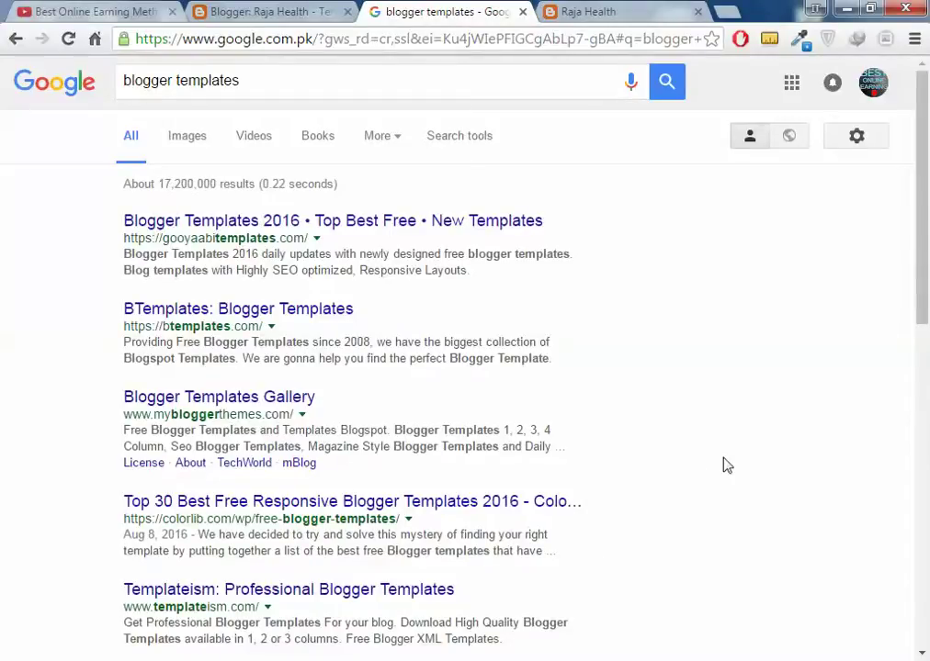
pyautogui.scroll(-8, 698, 455)
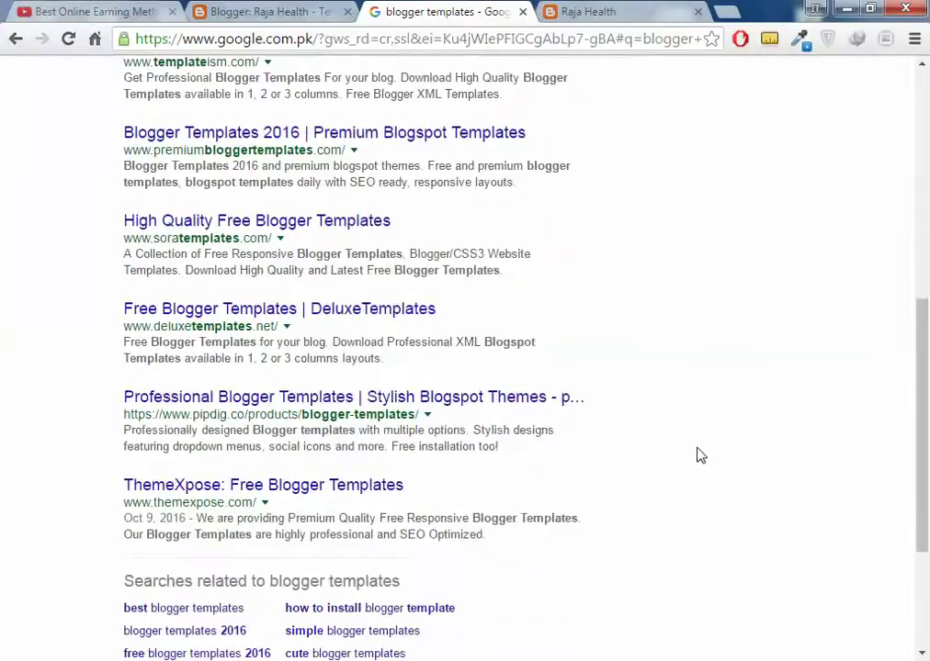
pyautogui.scroll(10, 684, 338)
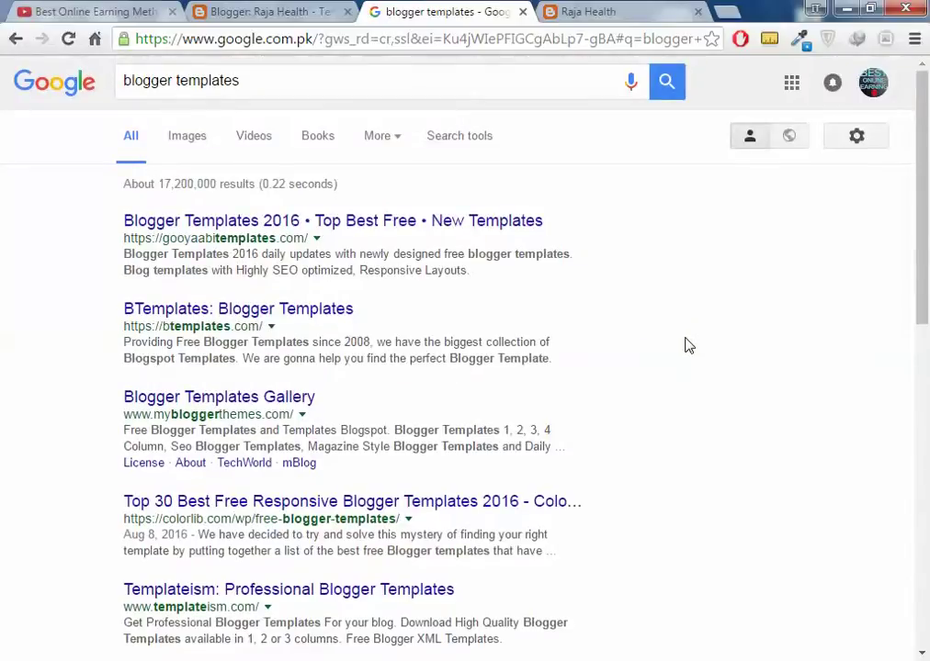
# Step: Compare the blog's Template page with the live blog, and close the template search to return to the Template page
pyautogui.click(306, 12)
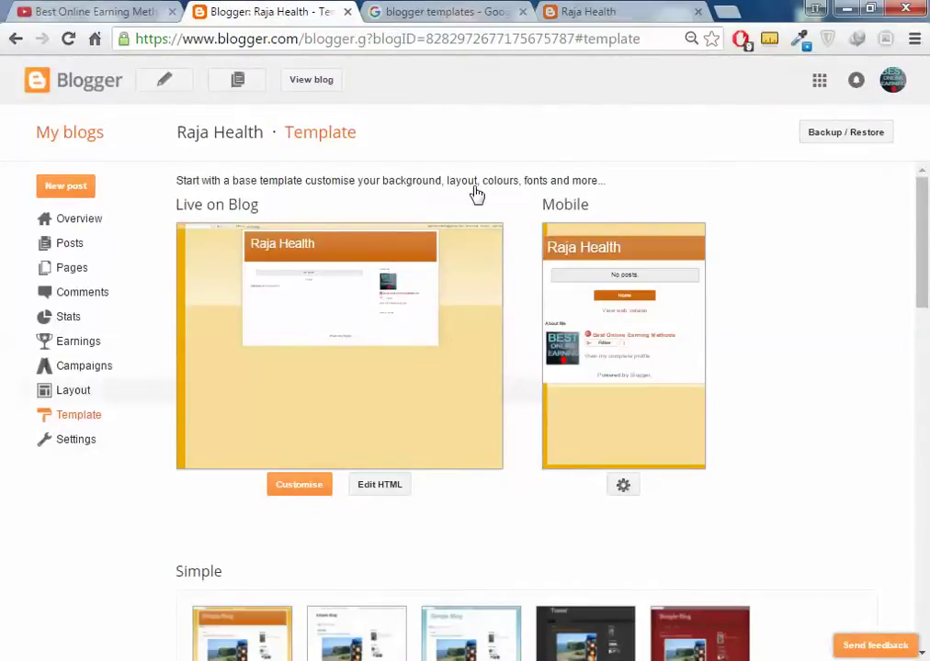
pyautogui.moveTo(530, 20)
pyautogui.mouseDown()
pyautogui.moveTo(529, 10)
pyautogui.moveTo(385, 12)
pyautogui.mouseUp()
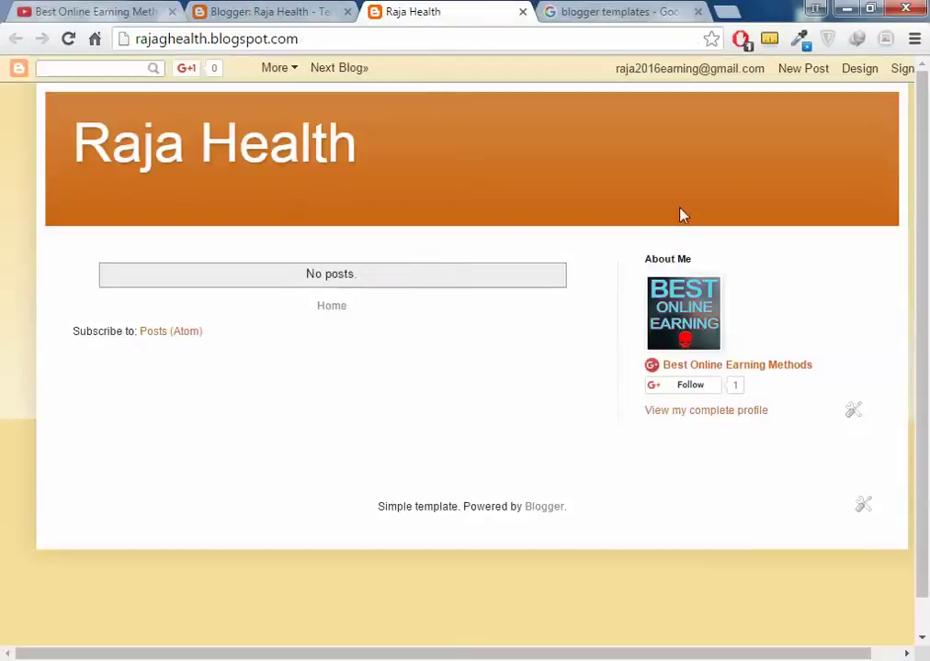
pyautogui.click(262, 11)
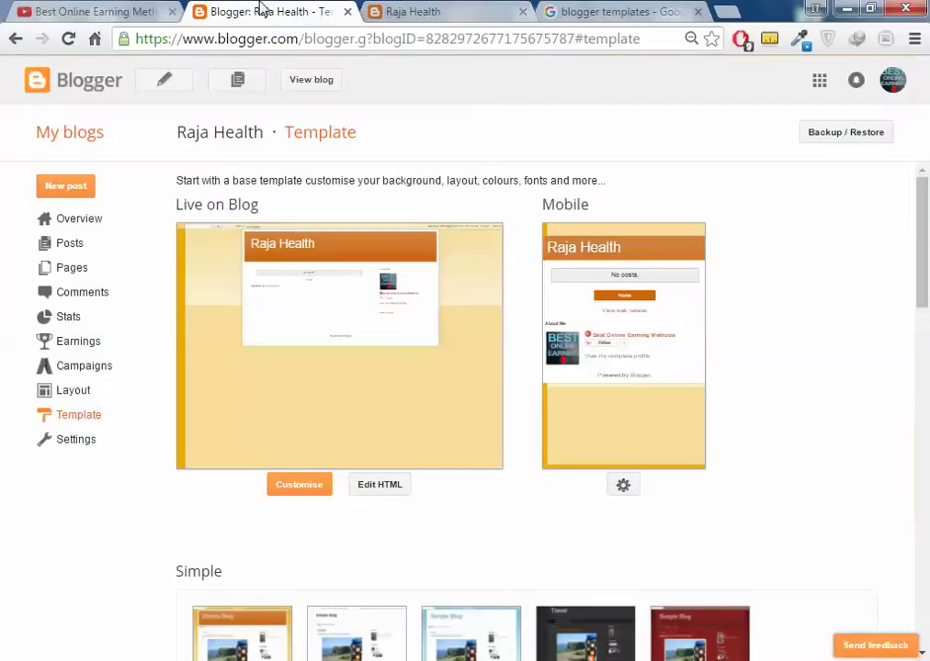
pyautogui.click(675, 9)
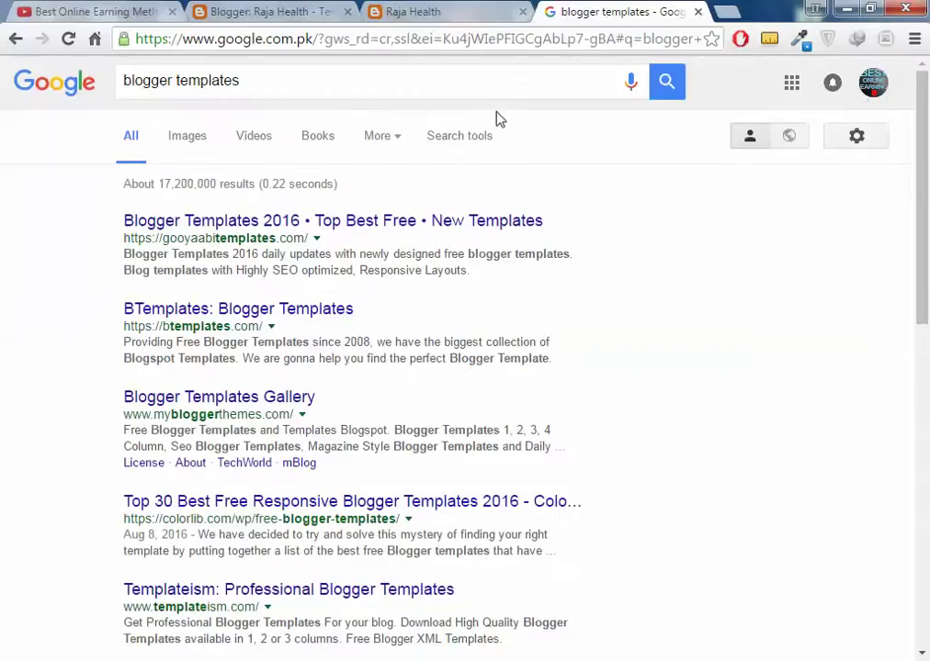
pyautogui.hotkey('ctrl', 'w')
pyautogui.click(270, 10)
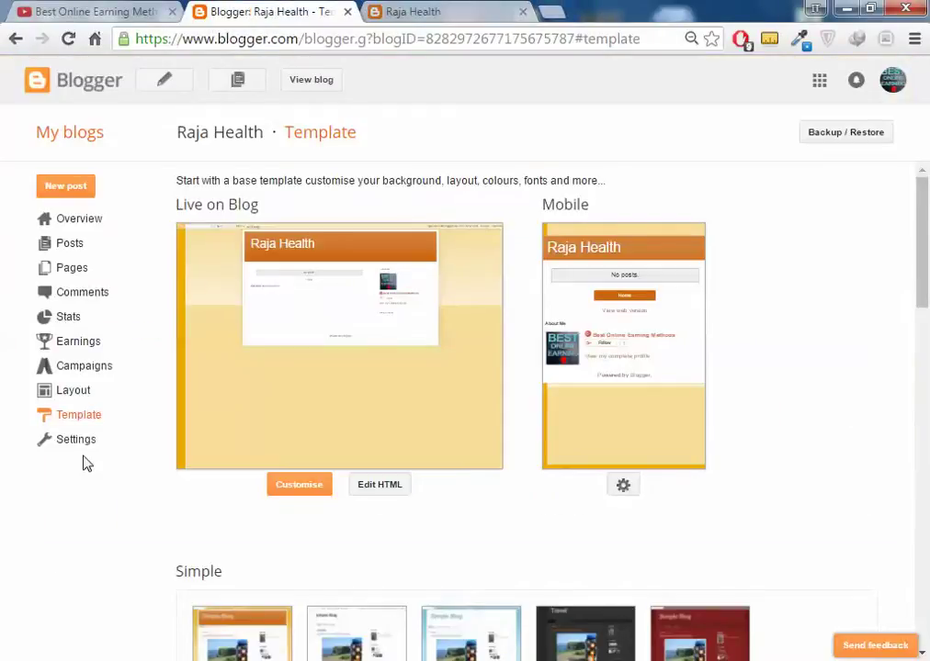
# Step: Open the blog's basic settings and examine the Blog Address under Publishing
pyautogui.click(103, 440)
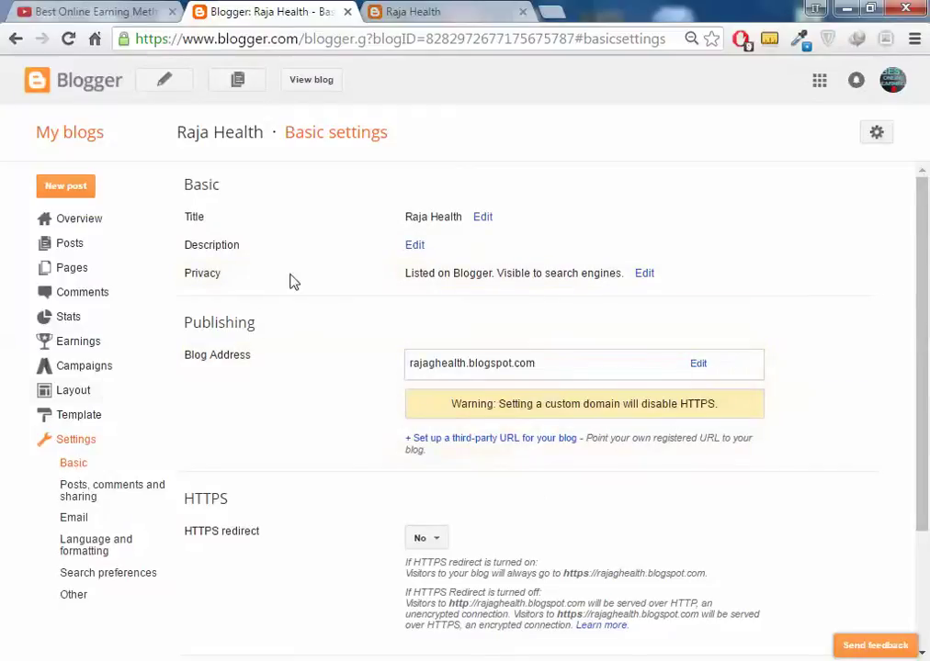
pyautogui.moveTo(232, 358); pyautogui.dragTo(263, 379)
pyautogui.click(643, 388)
pyautogui.moveTo(543, 363); pyautogui.dragTo(412, 359)
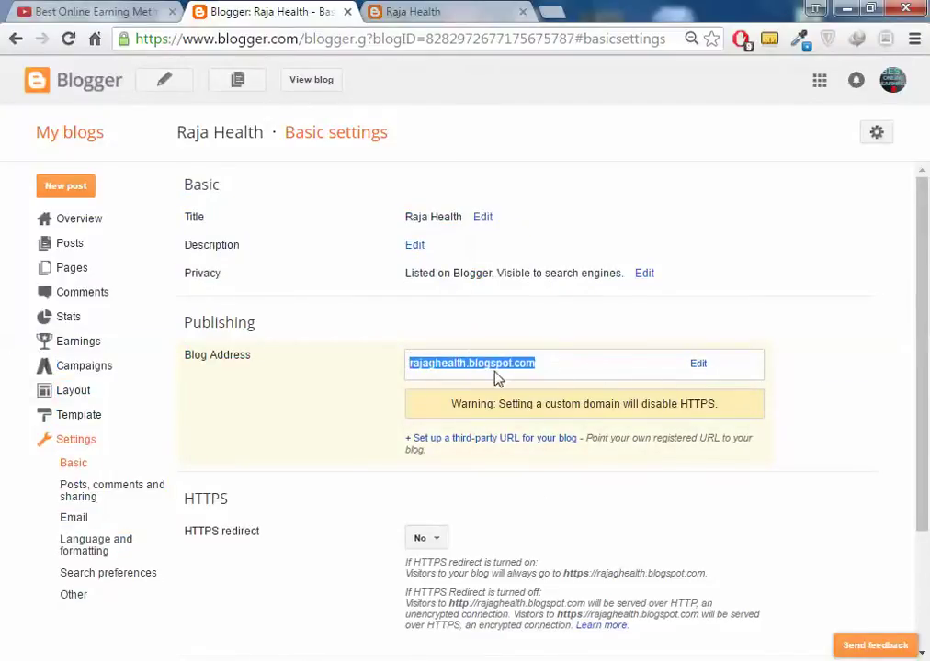
pyautogui.click(571, 363)
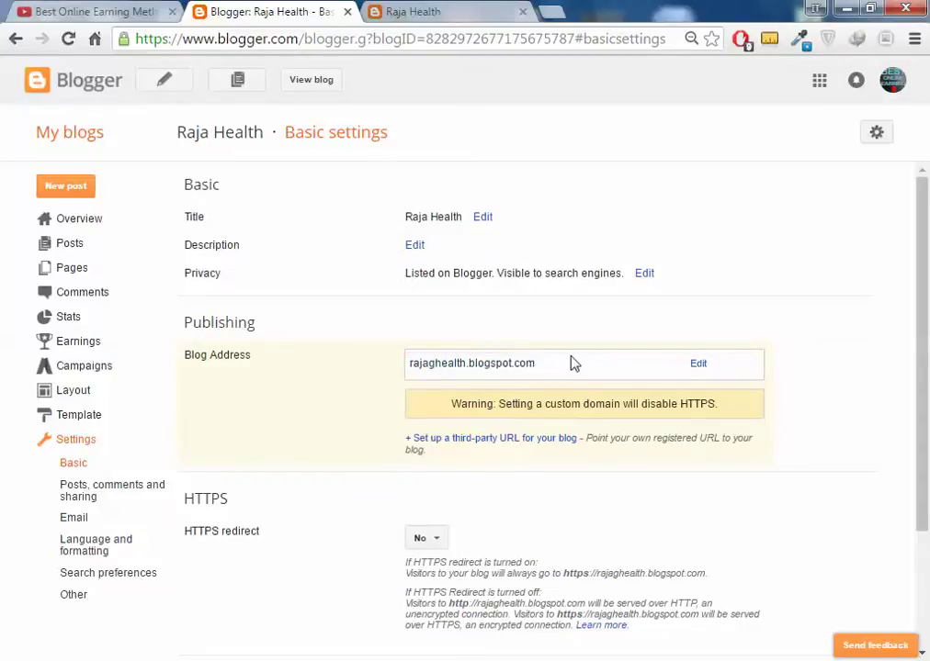
# Step: View the editable part of the blog address without saving a change, and examine its blogspot.com ending
pyautogui.click(699, 367)
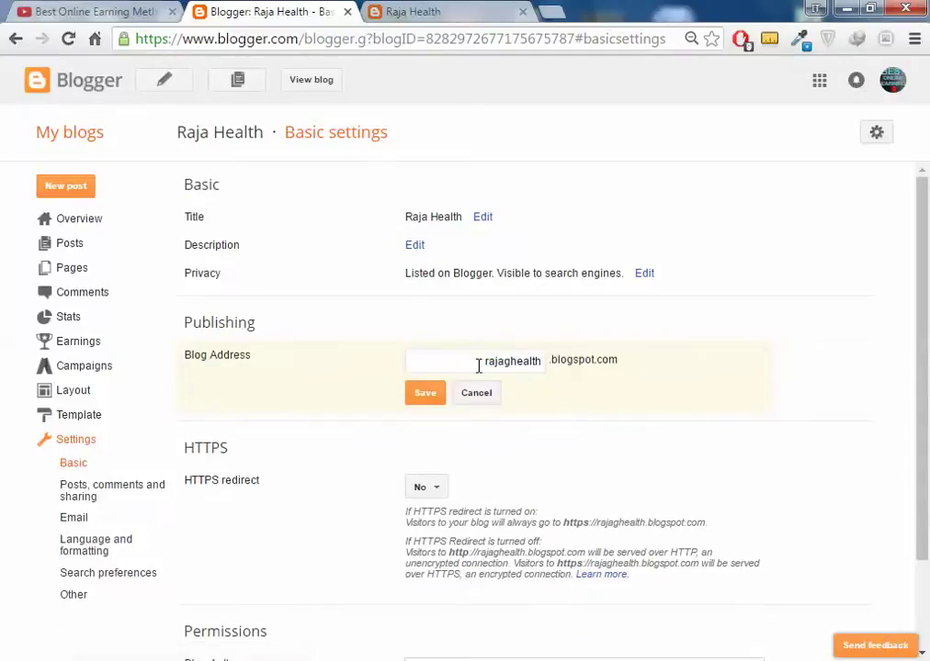
pyautogui.moveTo(479, 365); pyautogui.dragTo(571, 376)
pyautogui.click(478, 394)
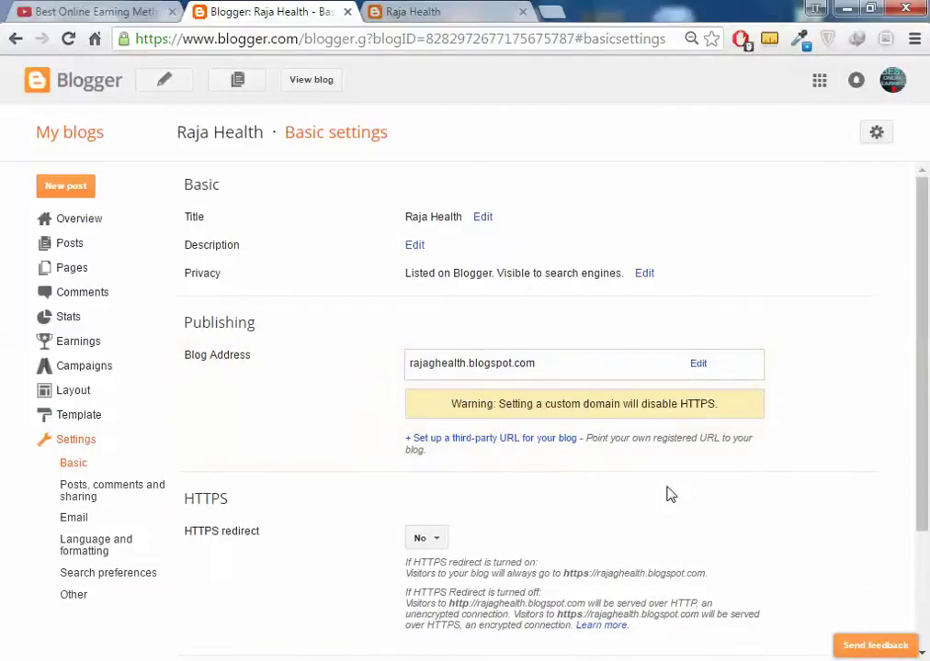
pyautogui.moveTo(531, 356); pyautogui.dragTo(468, 355)
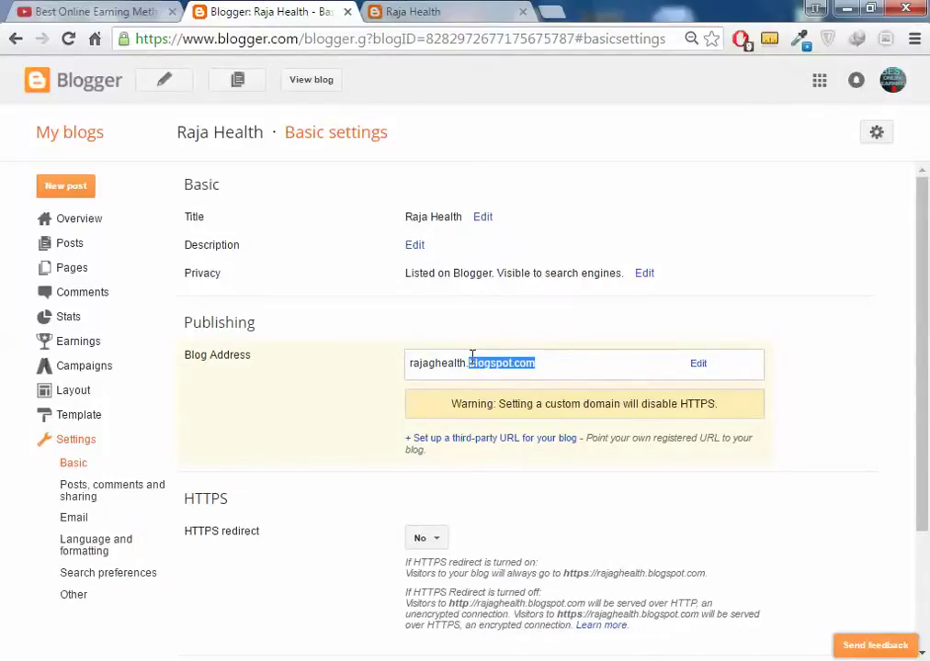
pyautogui.click(438, 369)
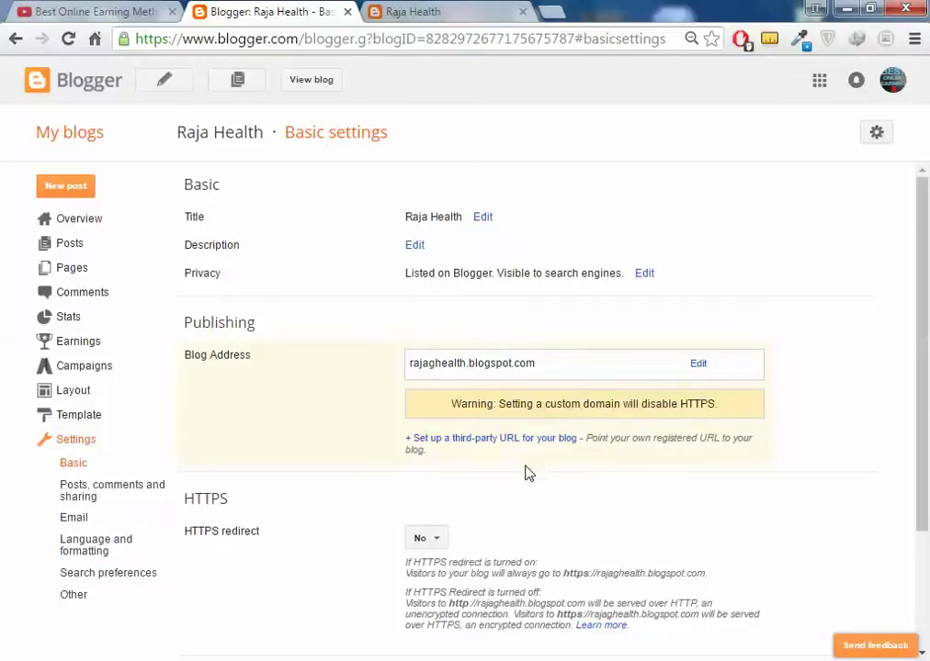
# Step: Examine the HTTPS section of the basic settings and look at the HTTPS redirect choices without changing them
pyautogui.scroll(-2, 526, 473)
pyautogui.moveTo(228, 338); pyautogui.dragTo(182, 338)
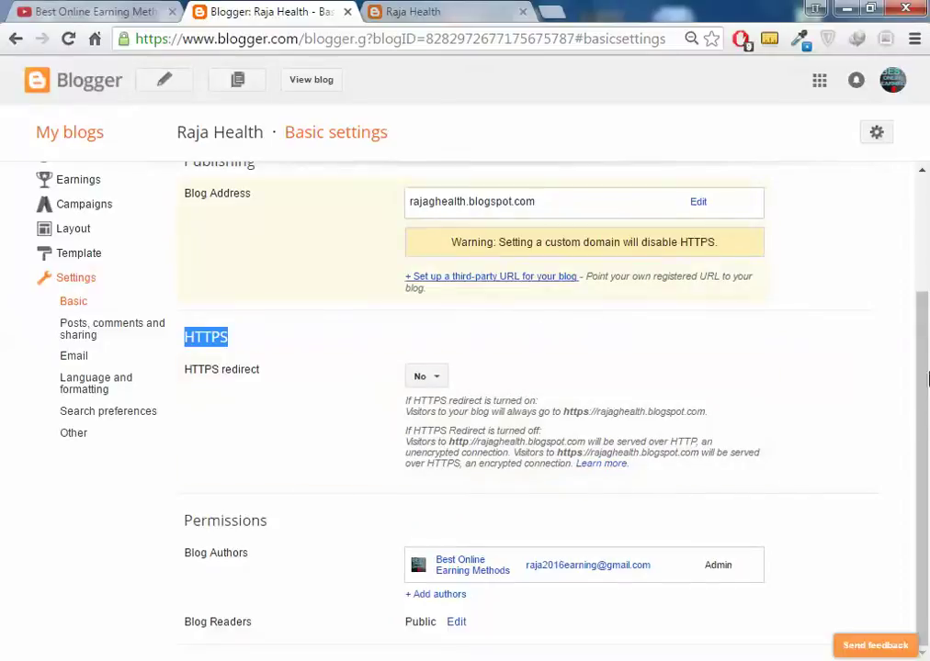
pyautogui.click(275, 354)
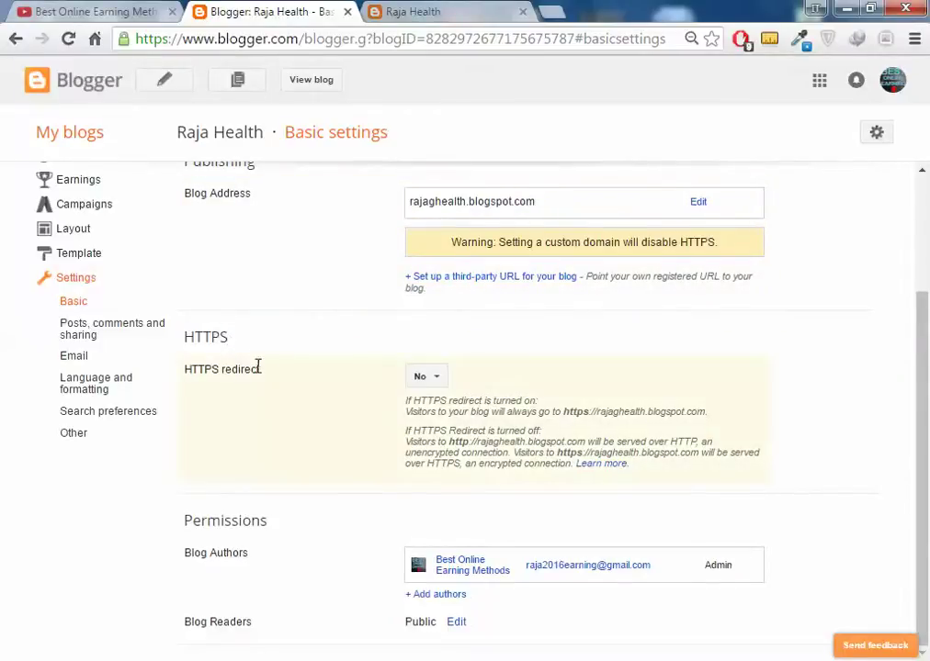
pyautogui.click(442, 380)
pyautogui.click(442, 384)
# Step: Open facebook.com in a new browser tab and inspect its https address and connection information
pyautogui.click(554, 11)
pyautogui.write('face')
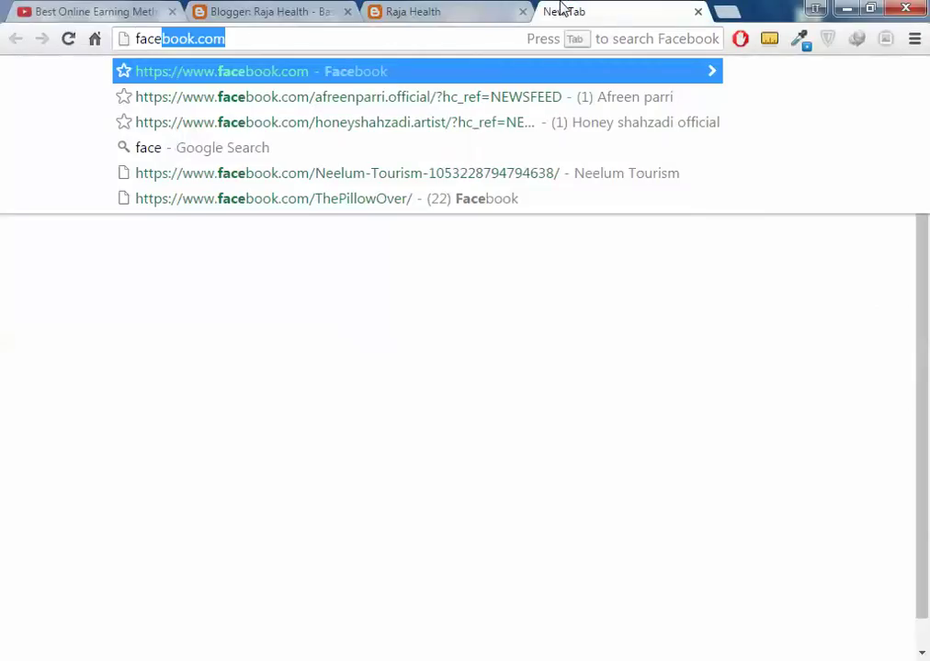
pyautogui.press('Return')
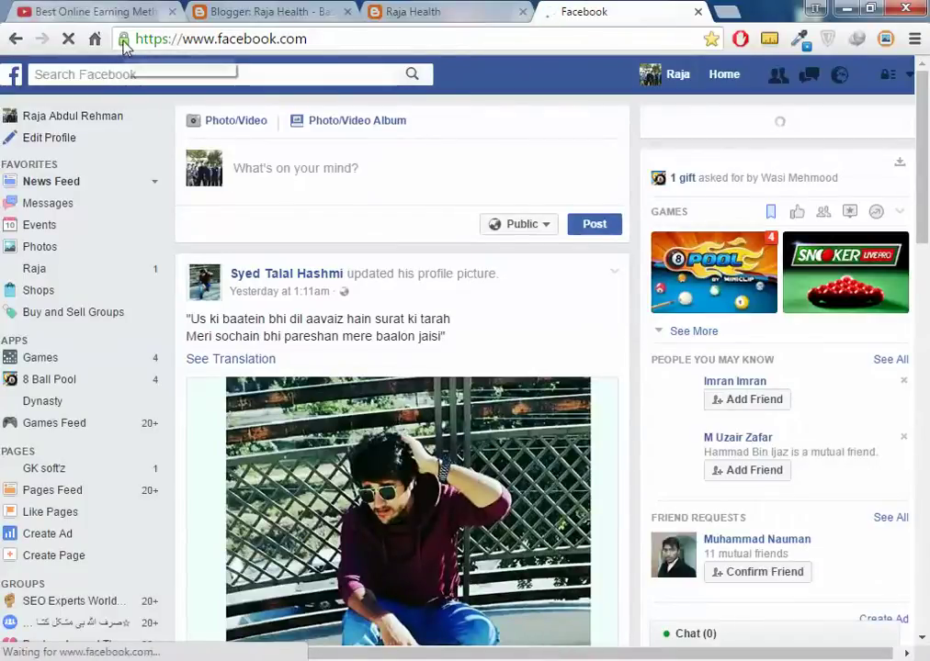
pyautogui.click(124, 40)
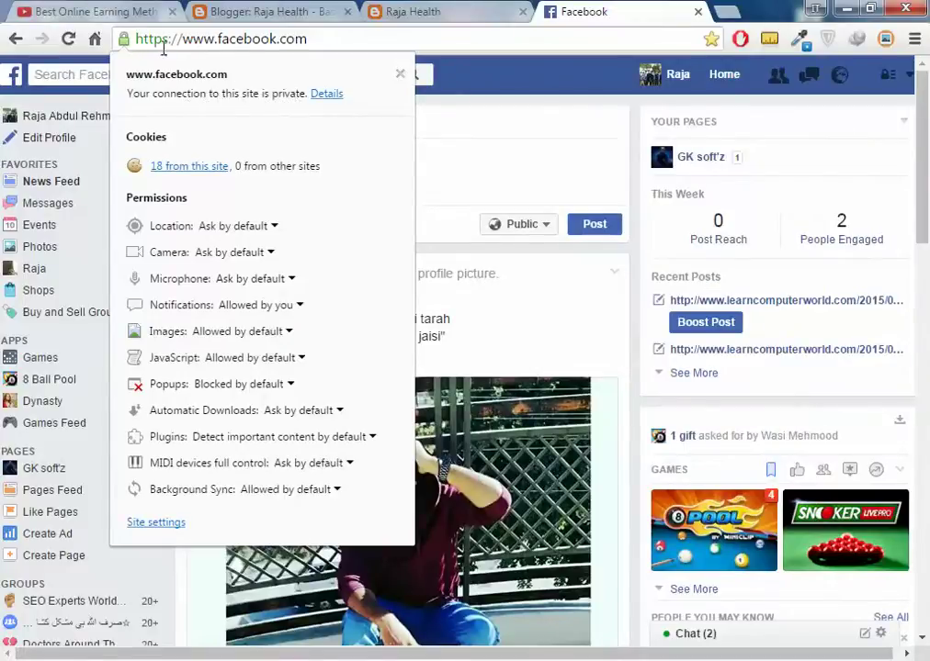
pyautogui.click(161, 41)
pyautogui.click(140, 39)
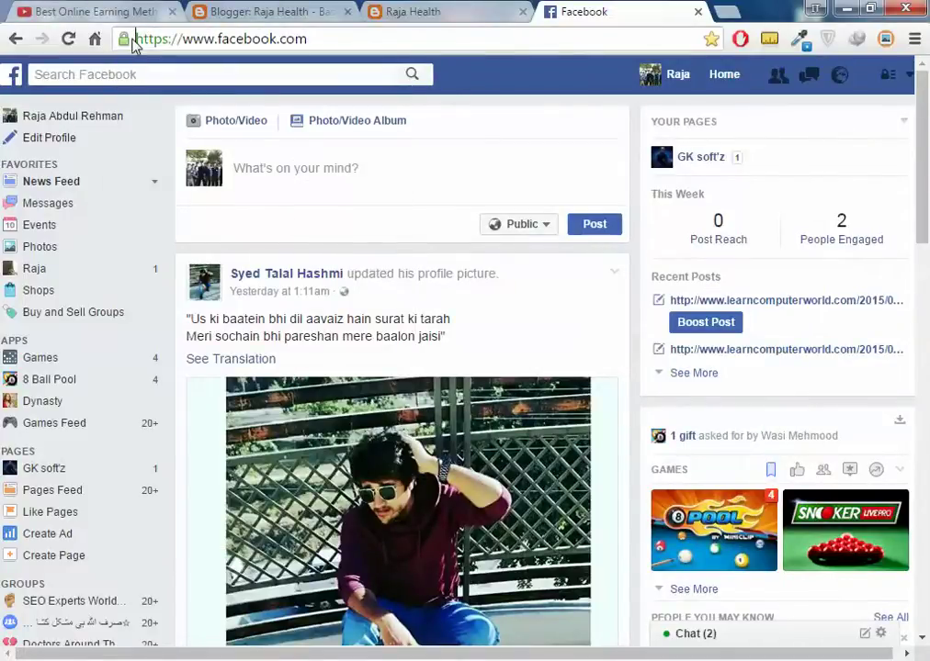
pyautogui.click(124, 39)
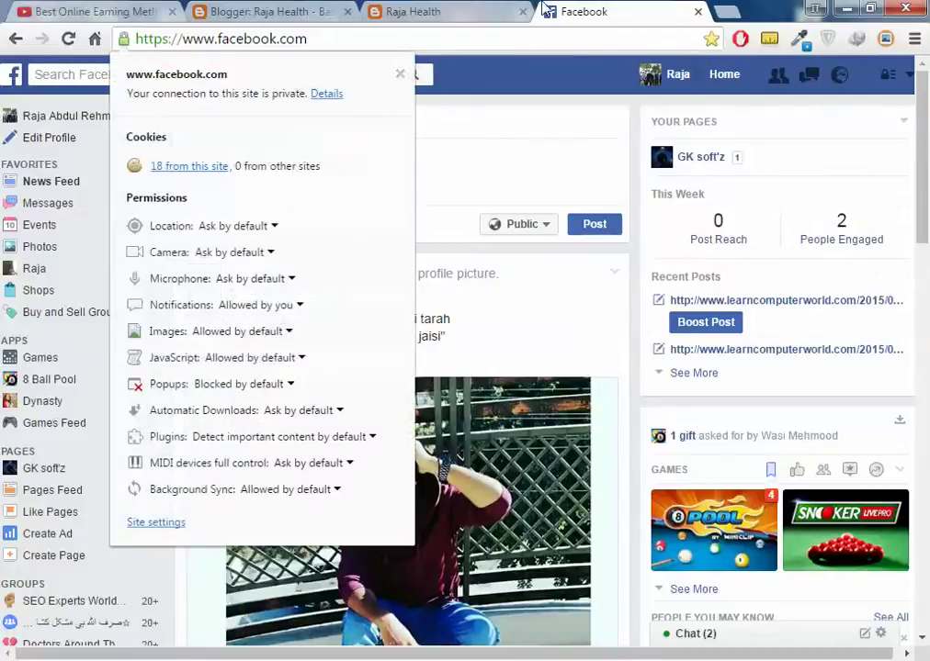
# Step: Close Facebook and review the HTTPS heading in the blog's basic settings again
pyautogui.rightClick(643, 9)
pyautogui.press('Escape')
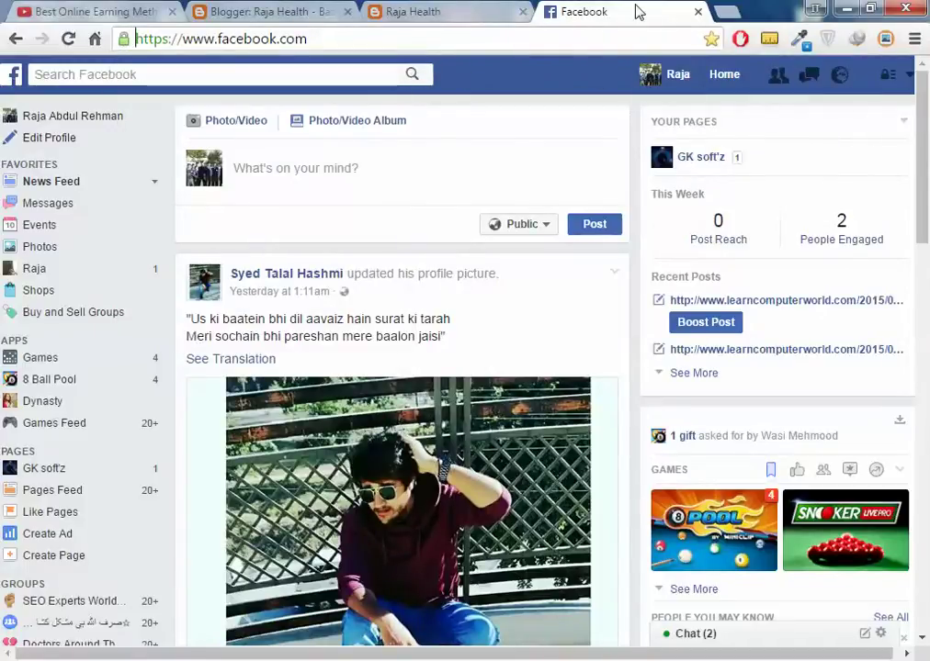
pyautogui.middleClick(638, 11)
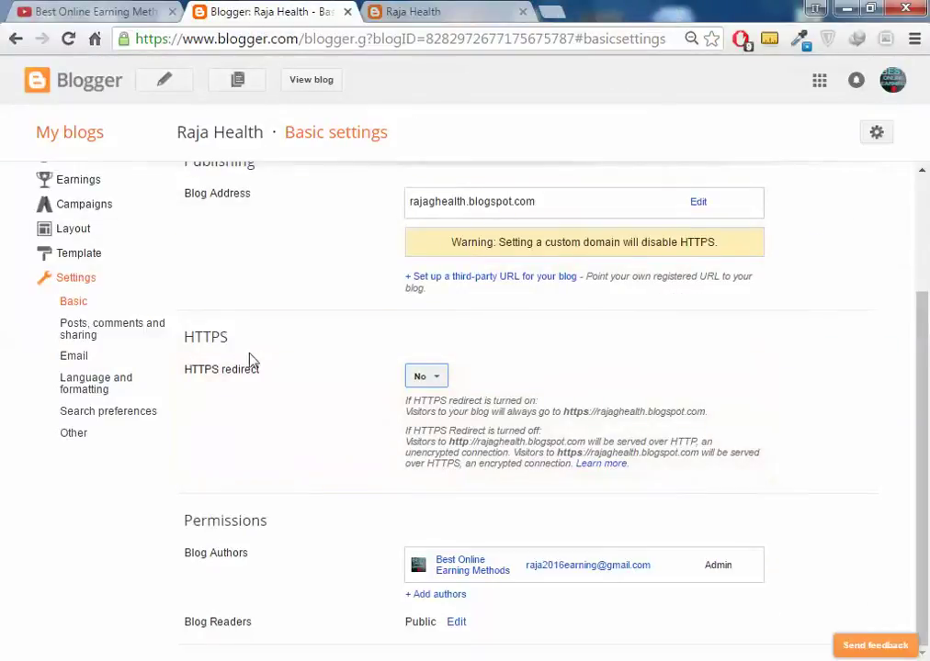
pyautogui.moveTo(245, 334); pyautogui.dragTo(173, 334)
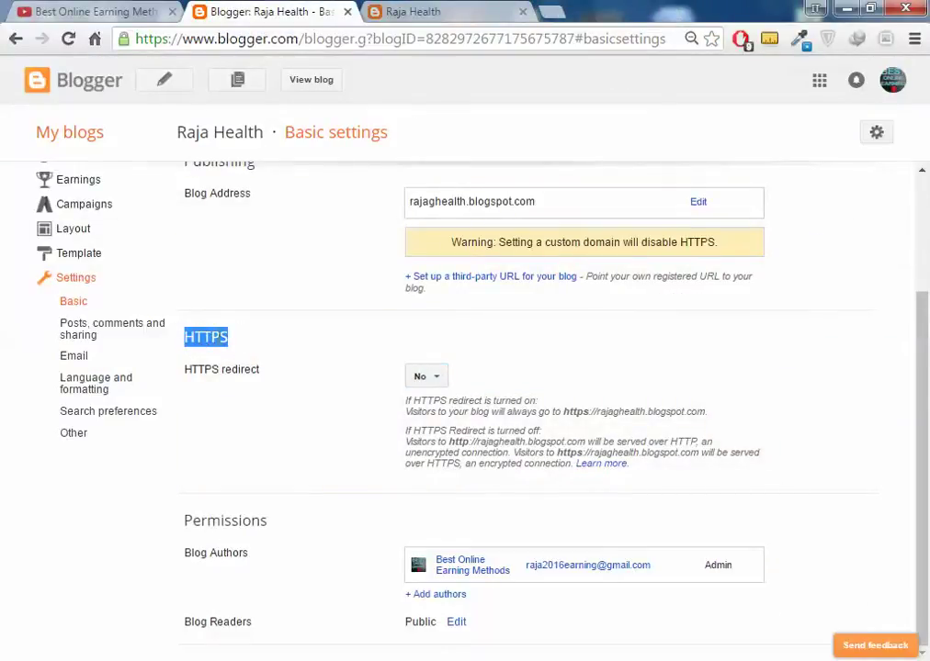
pyautogui.click(249, 342)
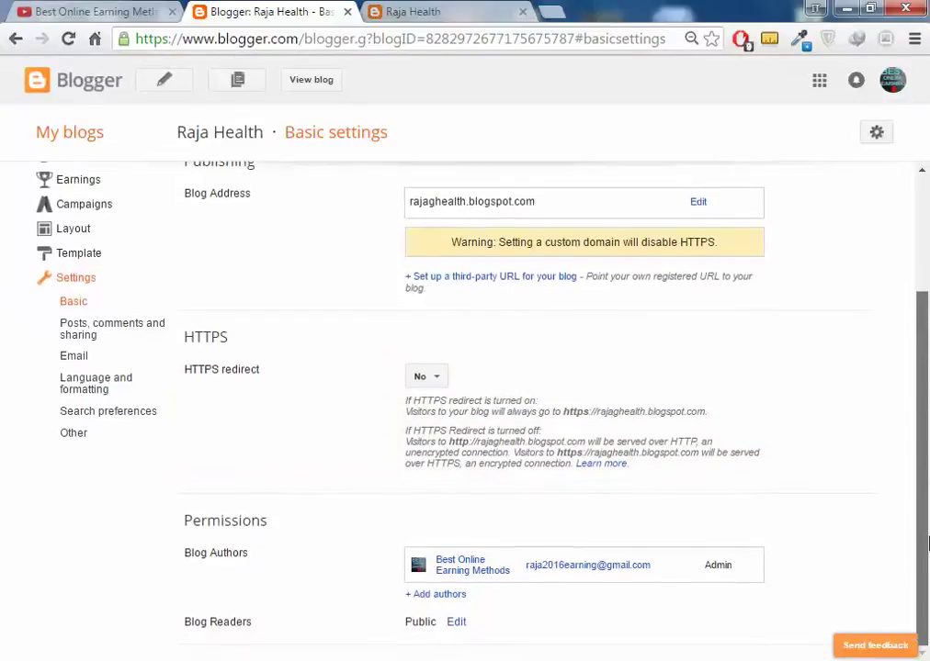
# Step: Examine Blog Authors under Permissions and open the entry form for adding authors
pyautogui.moveTo(248, 553); pyautogui.dragTo(177, 552)
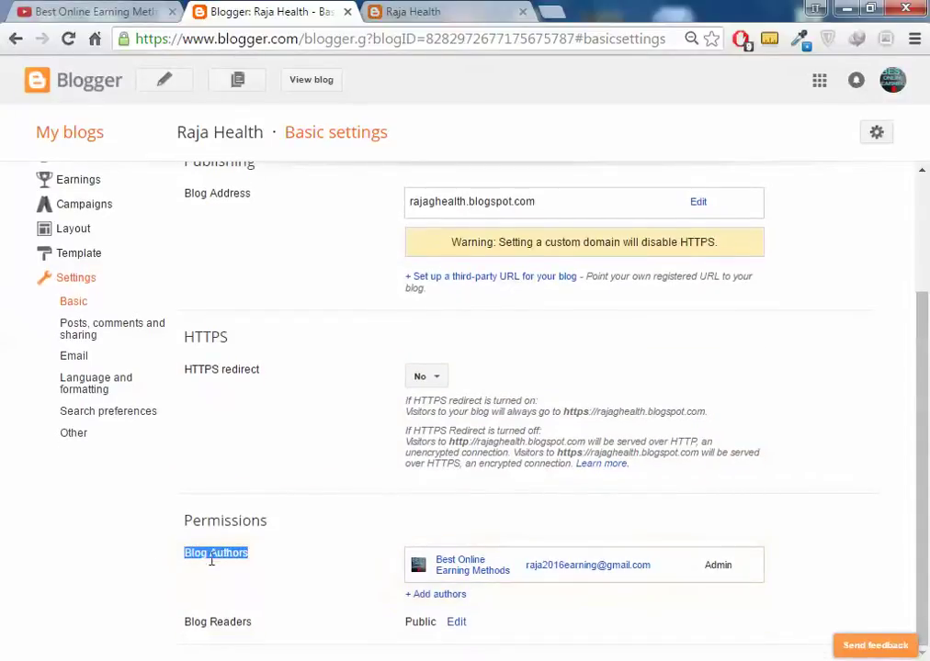
pyautogui.click(211, 561)
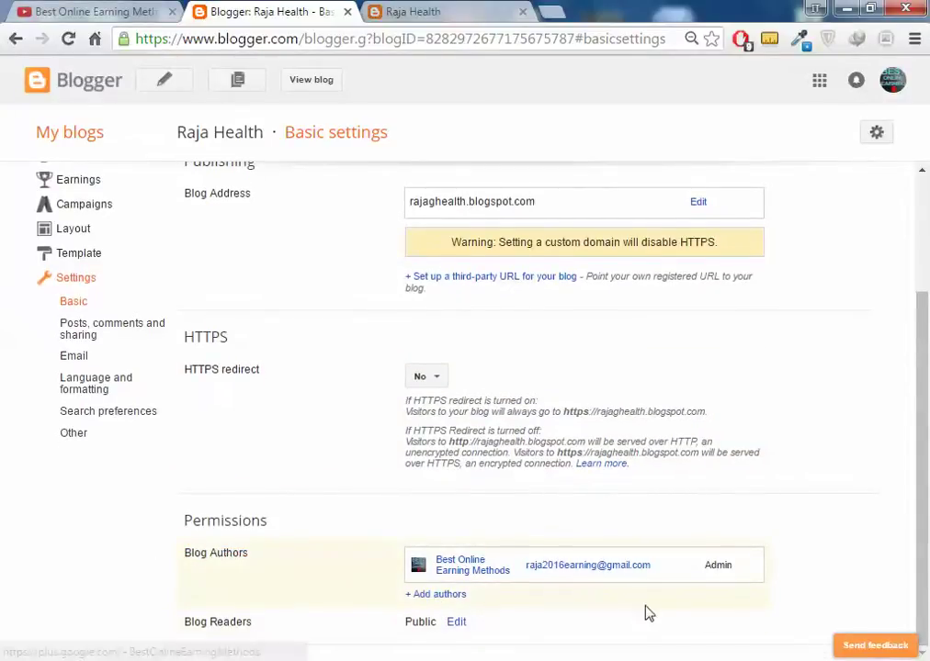
pyautogui.click(464, 597)
pyautogui.scroll(-2, 682, 508)
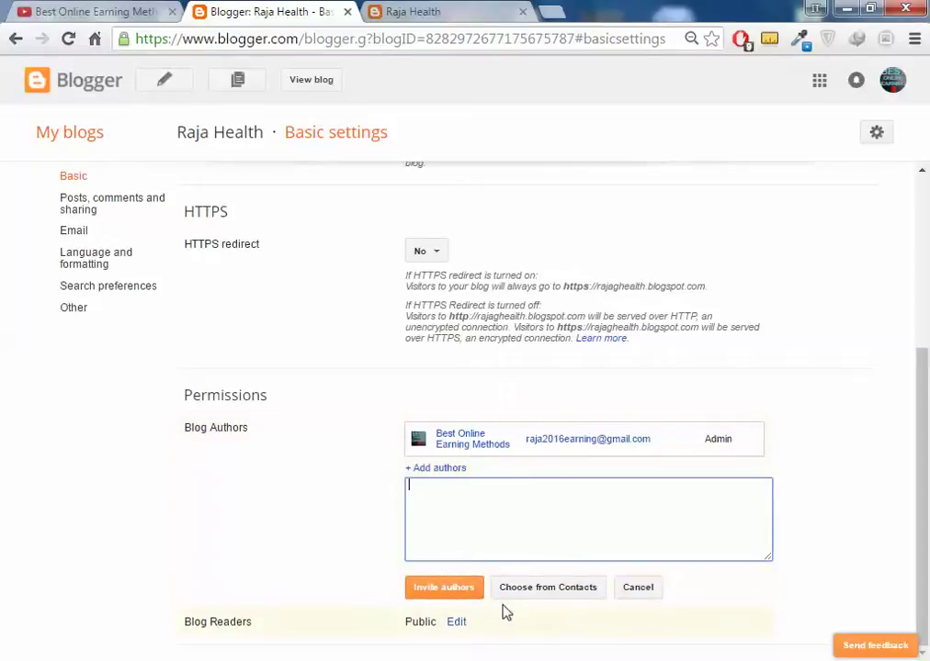
# Step: Dismiss the form for adding authors without inviting anyone and review the basic settings again
pyautogui.click(640, 588)
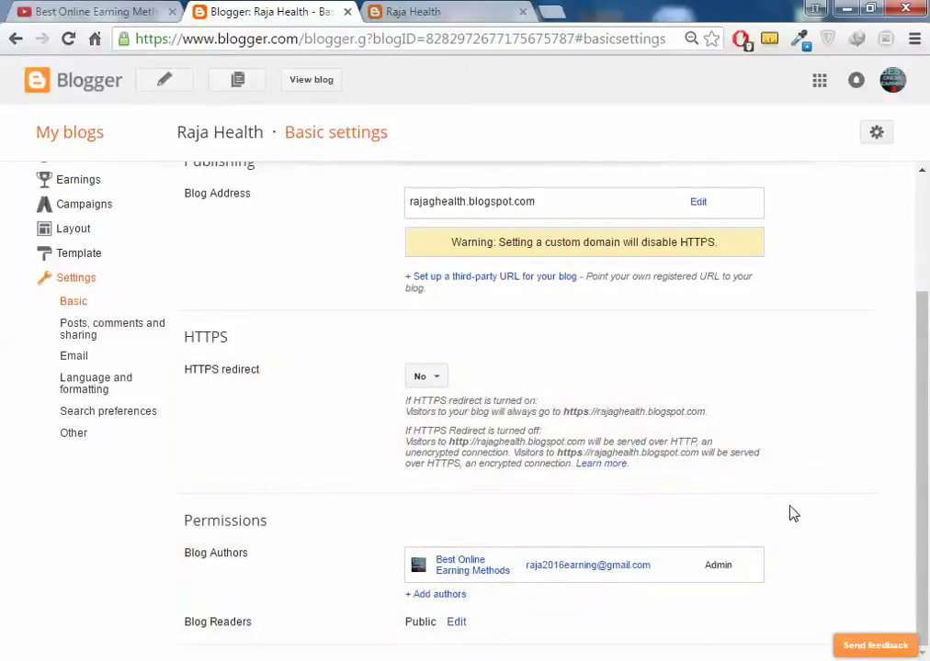
pyautogui.scroll(2, 836, 484)
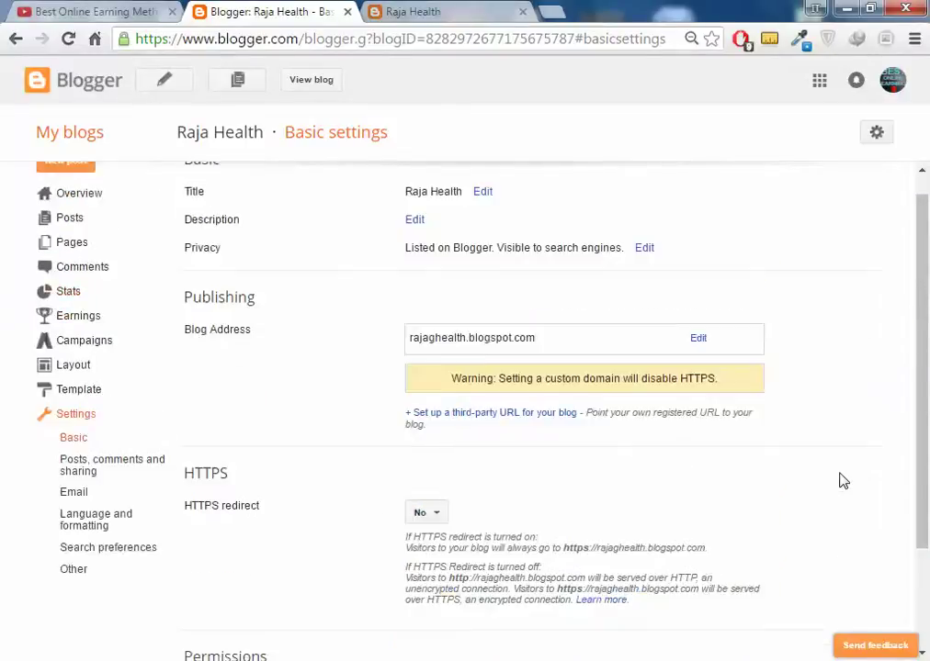
pyautogui.scroll(-2, 842, 484)
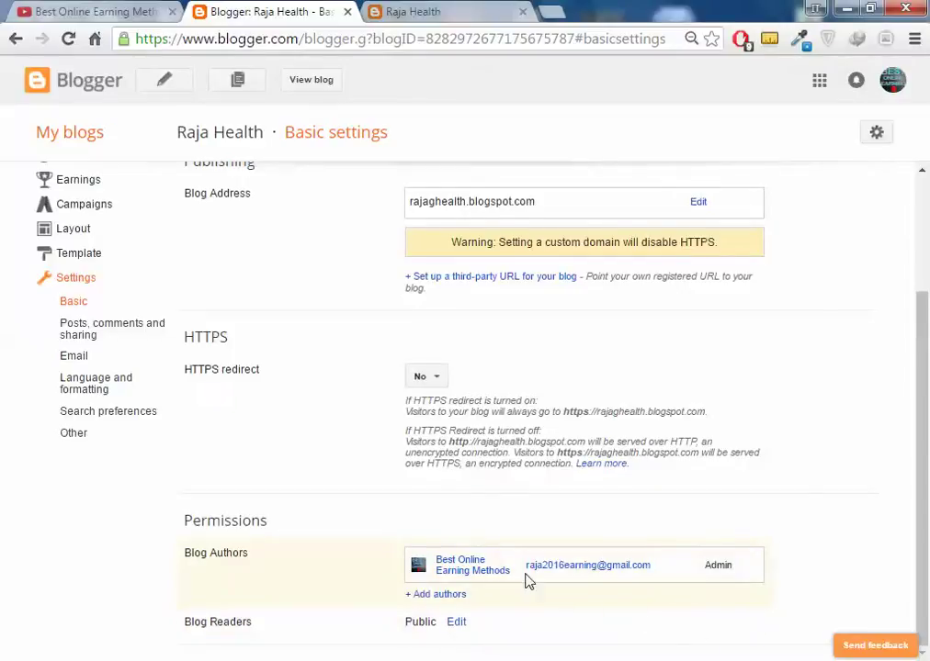
# Step: Open the Posts, comments and sharing settings and review them down to the Google+ sharing options
pyautogui.click(79, 330)
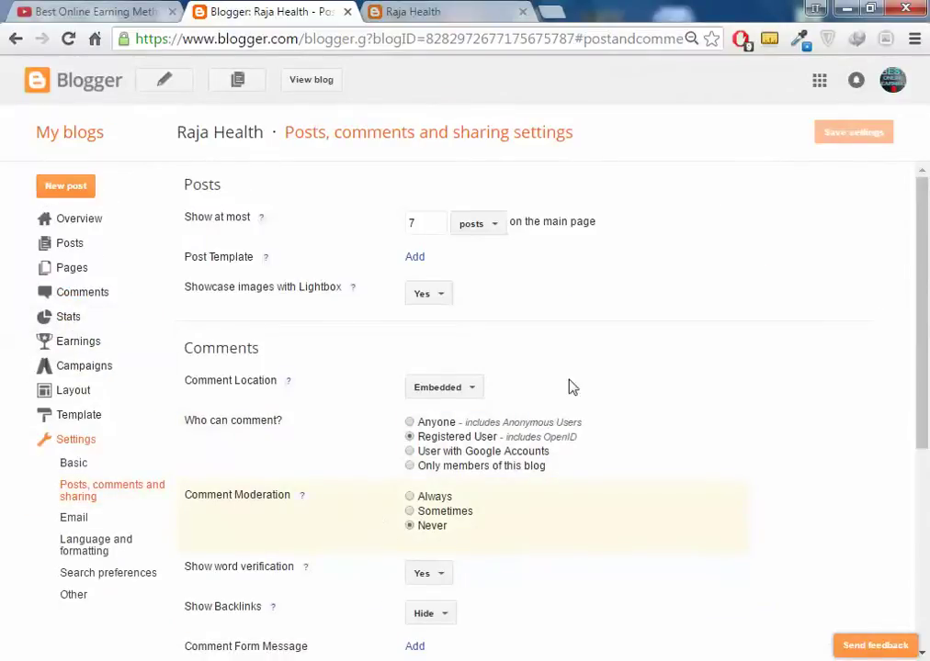
pyautogui.moveTo(923, 276); pyautogui.dragTo(926, 473)
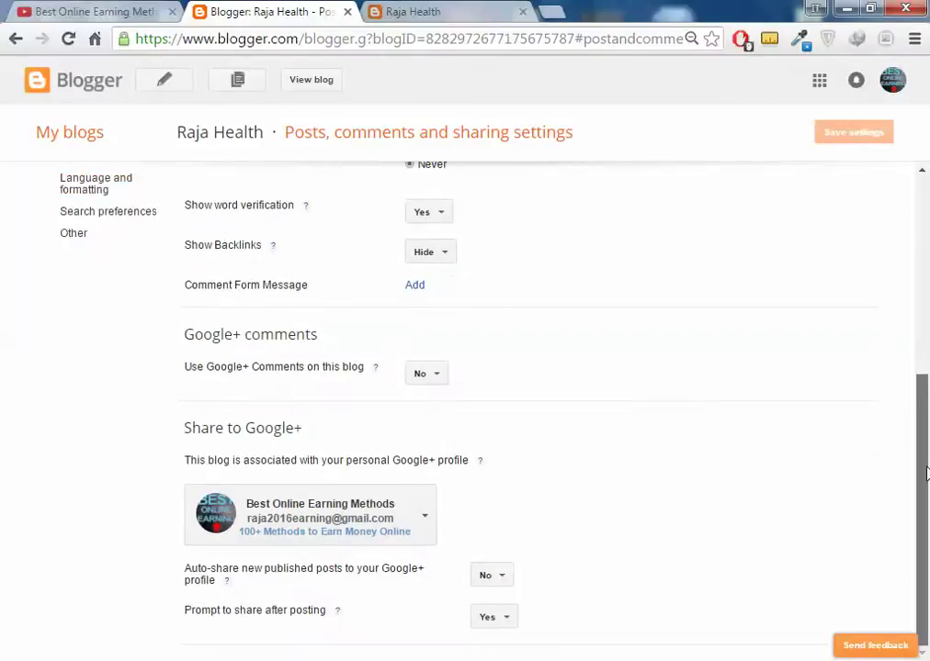
pyautogui.scroll(3, 183, 349)
# Step: Open the Email settings and examine Posting using email, trying out the Save emails as draft post option
pyautogui.click(73, 429)
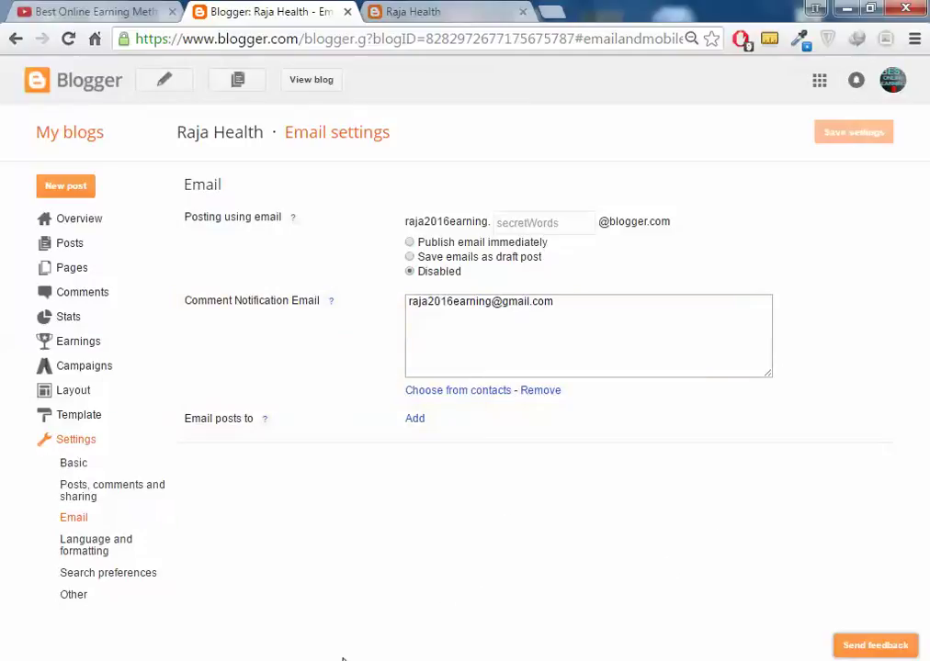
pyautogui.click(585, 224)
pyautogui.click(694, 223)
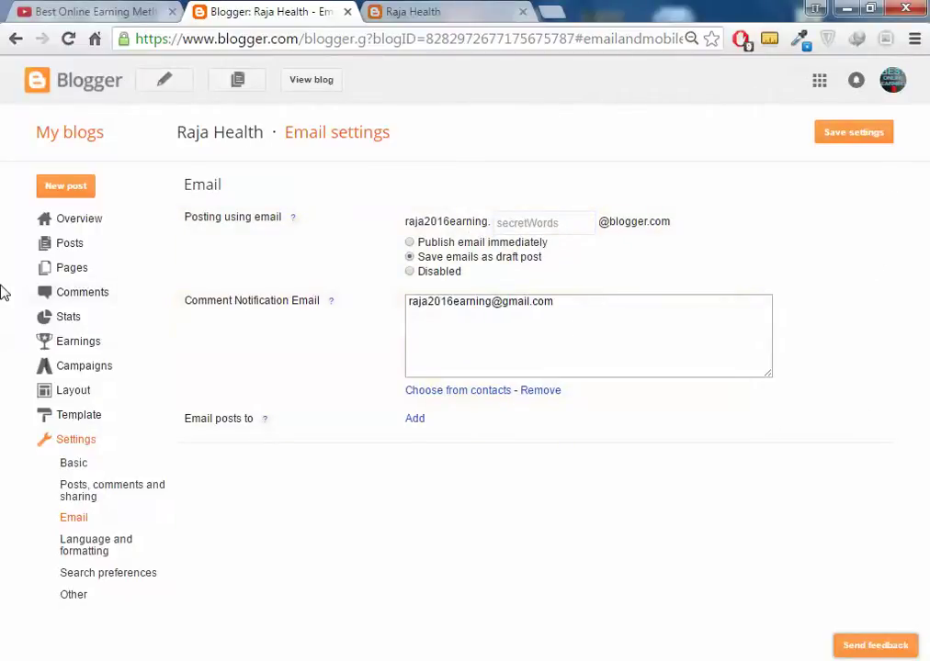
# Step: Examine the Comment Notification Email field, trying out a new line below the existing address and removing it
pyautogui.moveTo(600, 304); pyautogui.dragTo(333, 296)
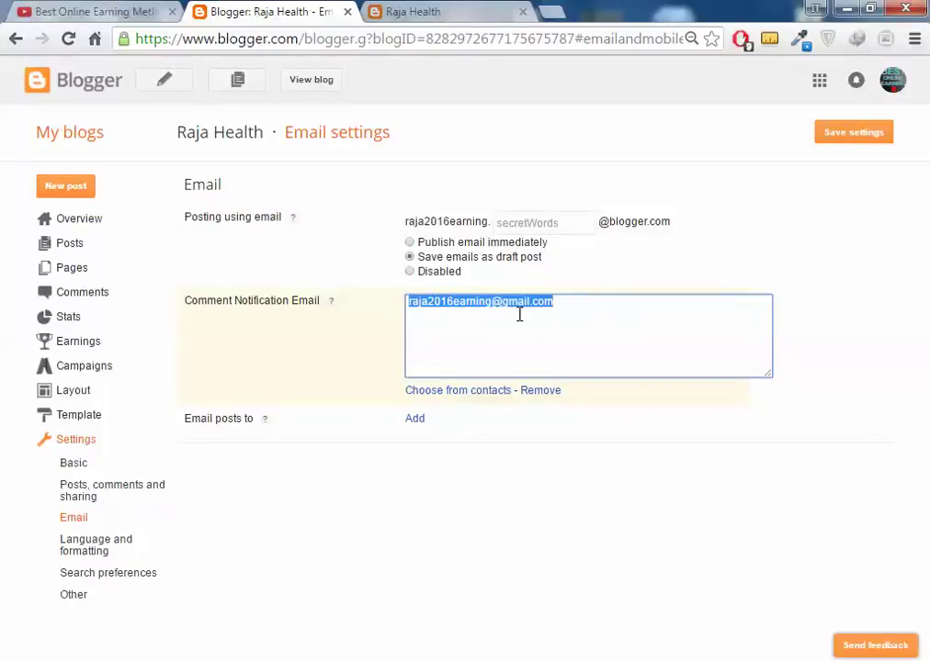
pyautogui.click(620, 300)
pyautogui.moveTo(409, 302); pyautogui.dragTo(664, 346)
pyautogui.click(623, 309)
pyautogui.press('Return')
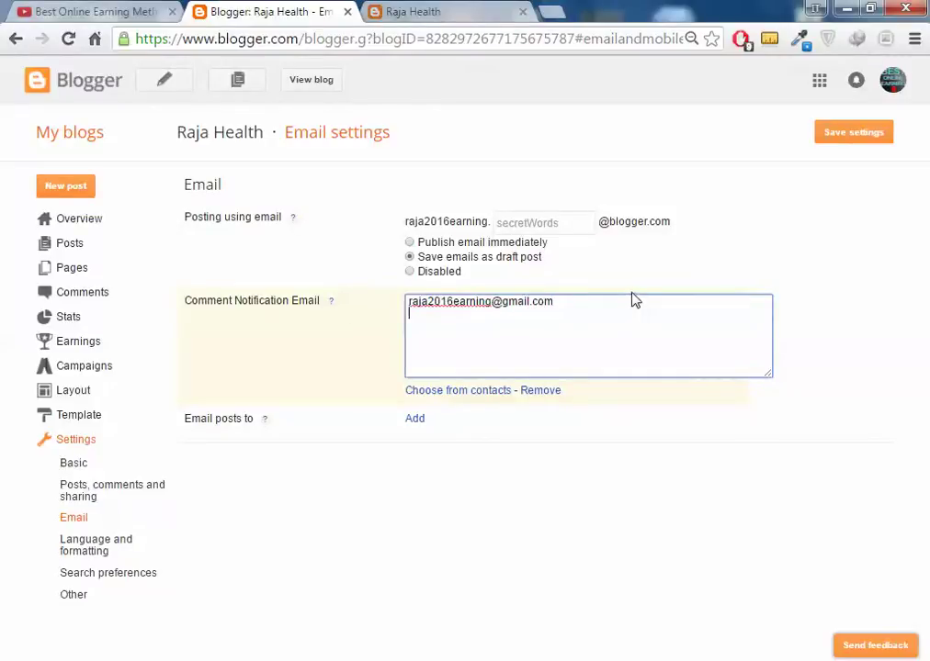
pyautogui.press('BackSpace')
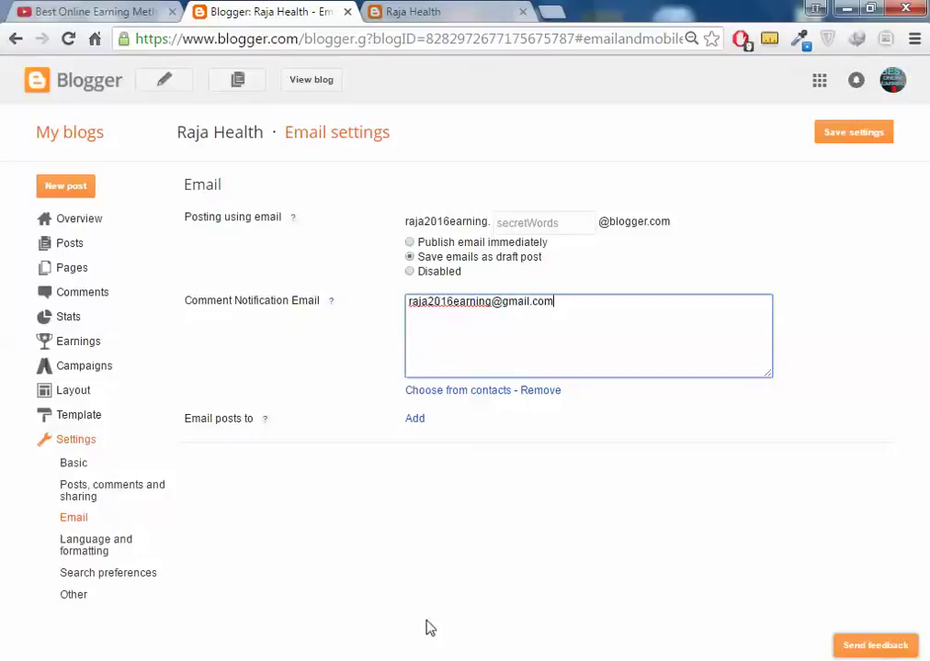
# Step: Open the Language and formatting settings, discarding the unsaved email changes, and look at the available blog languages
pyautogui.click(98, 554)
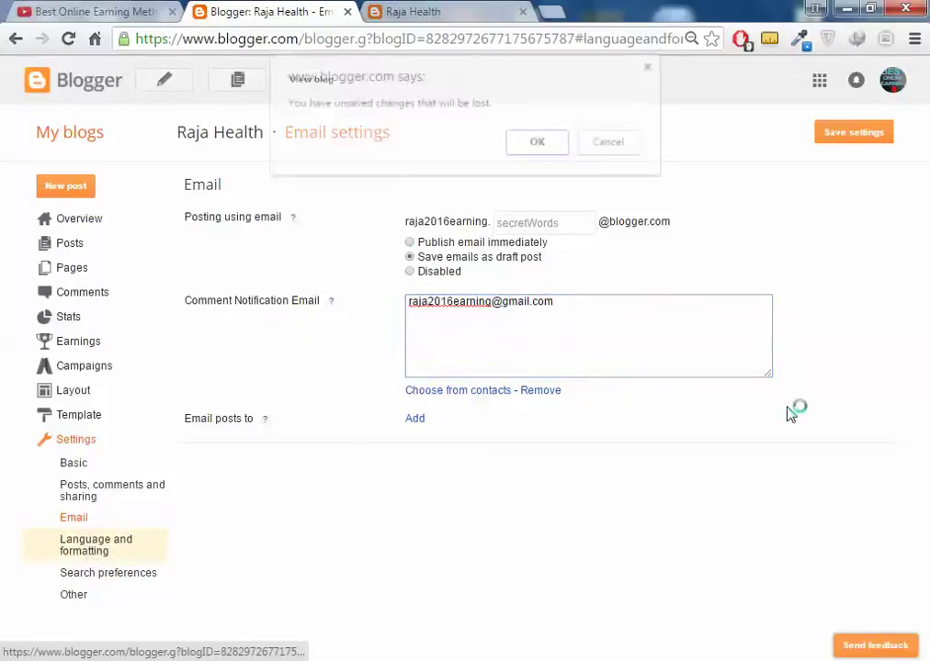
pyautogui.click(550, 145)
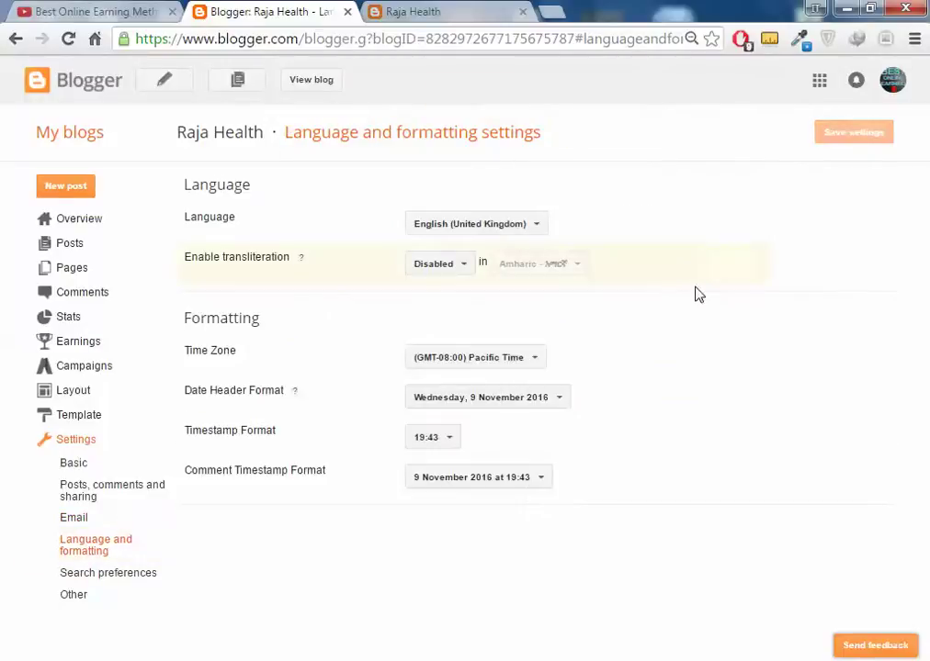
pyautogui.click(519, 235)
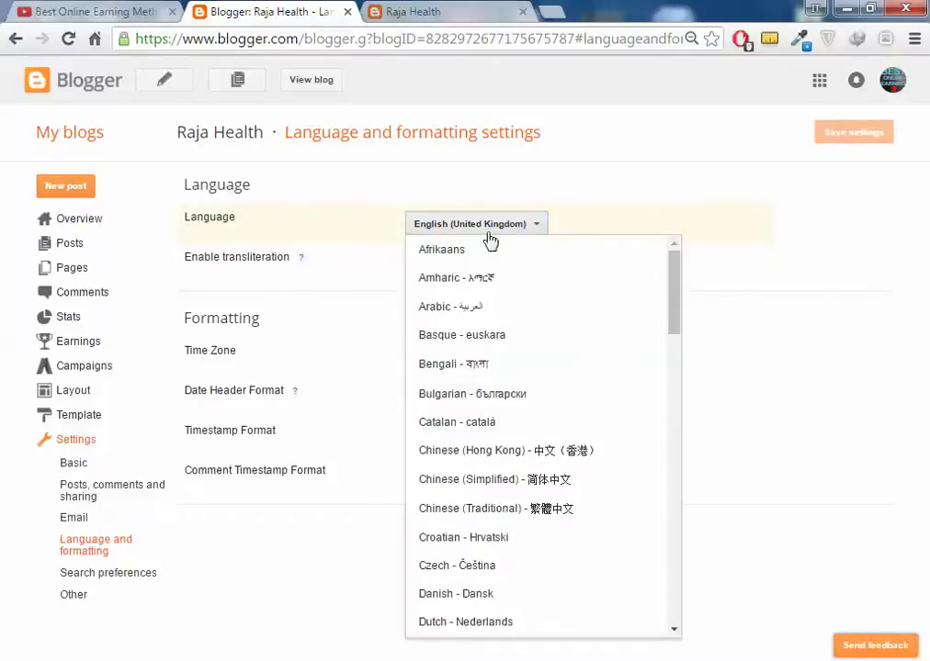
pyautogui.click(537, 225)
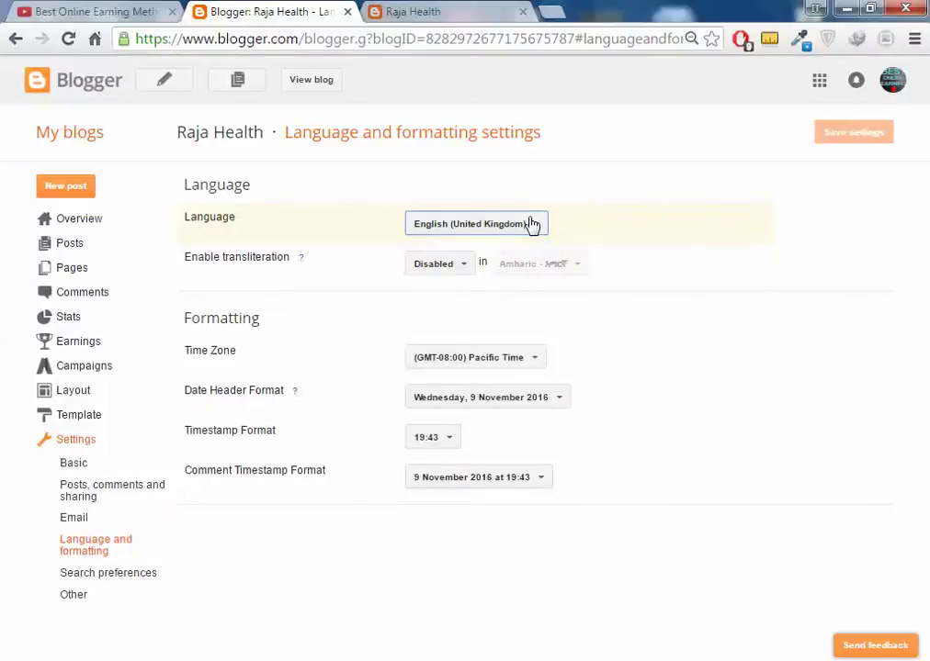
pyautogui.click(531, 225)
pyautogui.click(531, 225)
# Step: Look at the transliteration choices without changing them and review the Formatting section
pyautogui.click(456, 266)
pyautogui.click(459, 266)
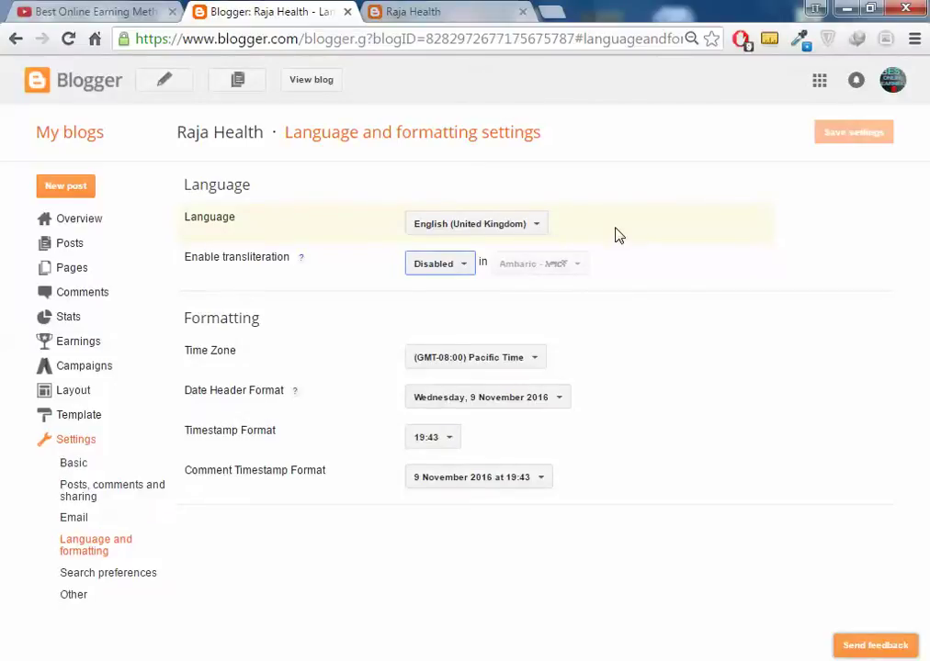
pyautogui.moveTo(278, 320); pyautogui.dragTo(193, 318)
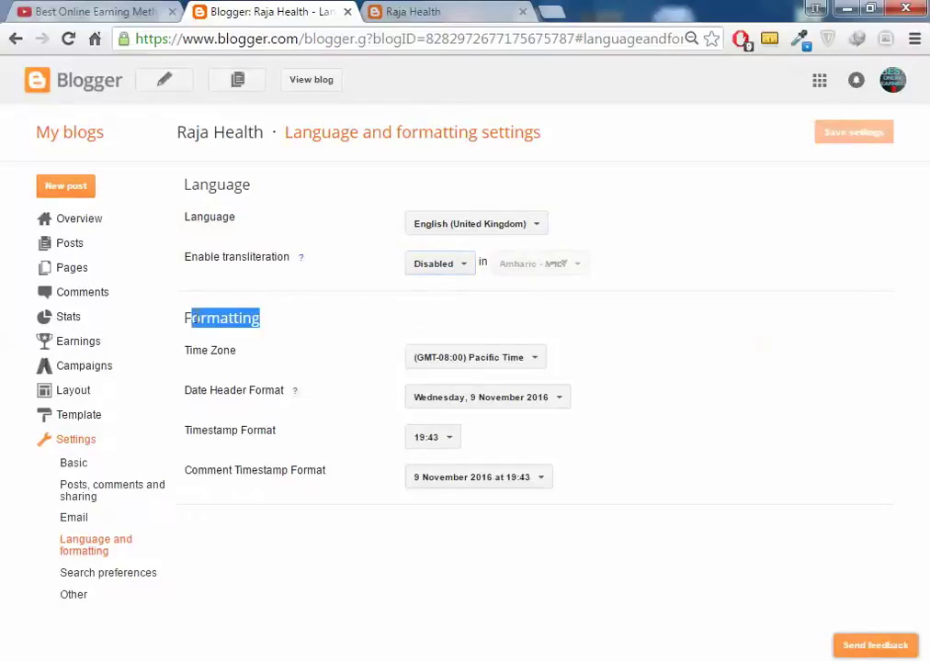
pyautogui.click(193, 318)
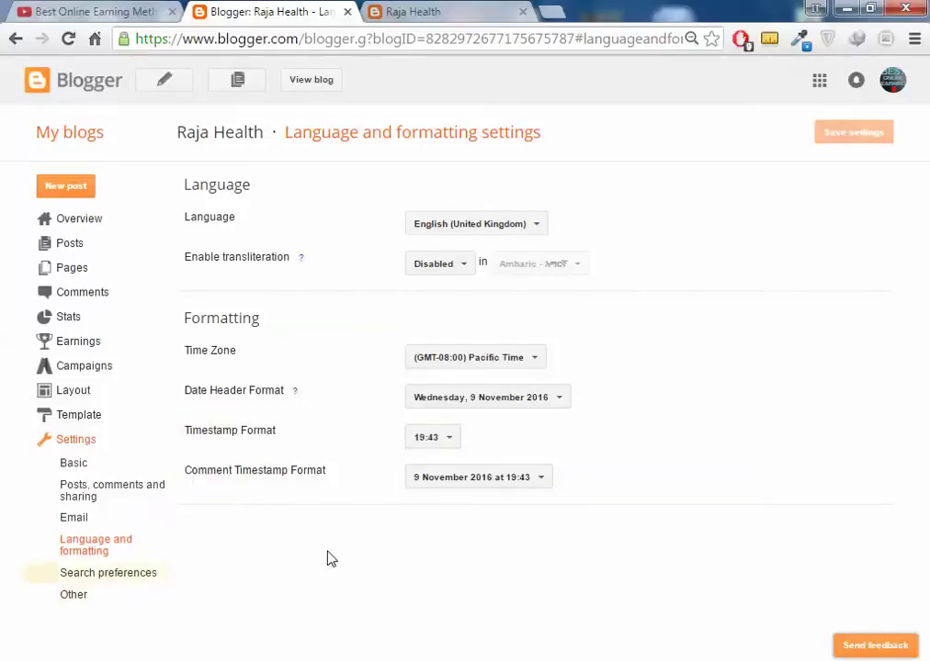
# Step: Open the Search preferences and review the meta tags, errors and redirections, and crawlers and indexing sections
pyautogui.click(147, 575)
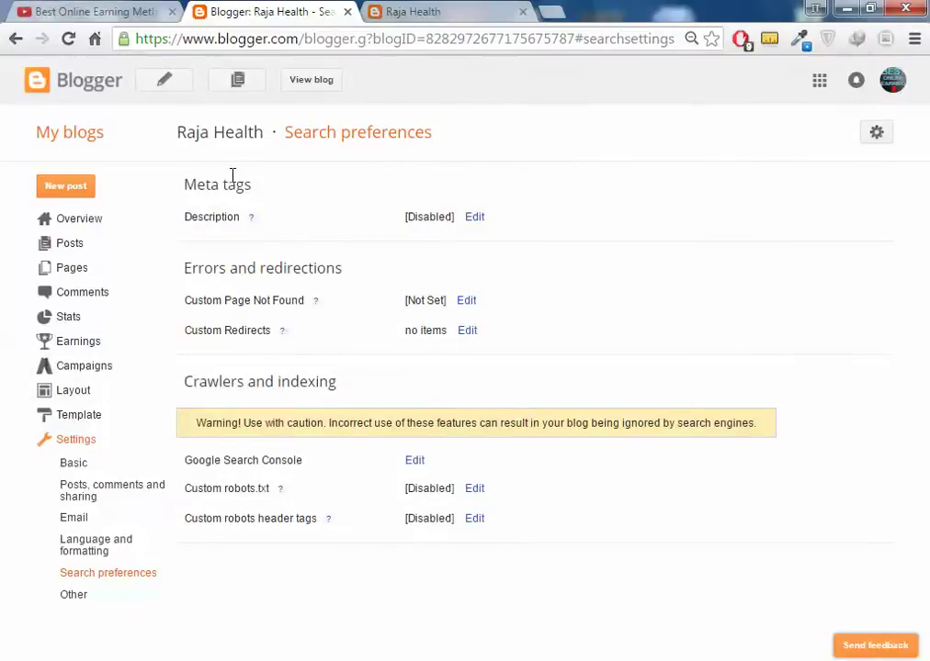
pyautogui.moveTo(181, 189); pyautogui.dragTo(627, 552)
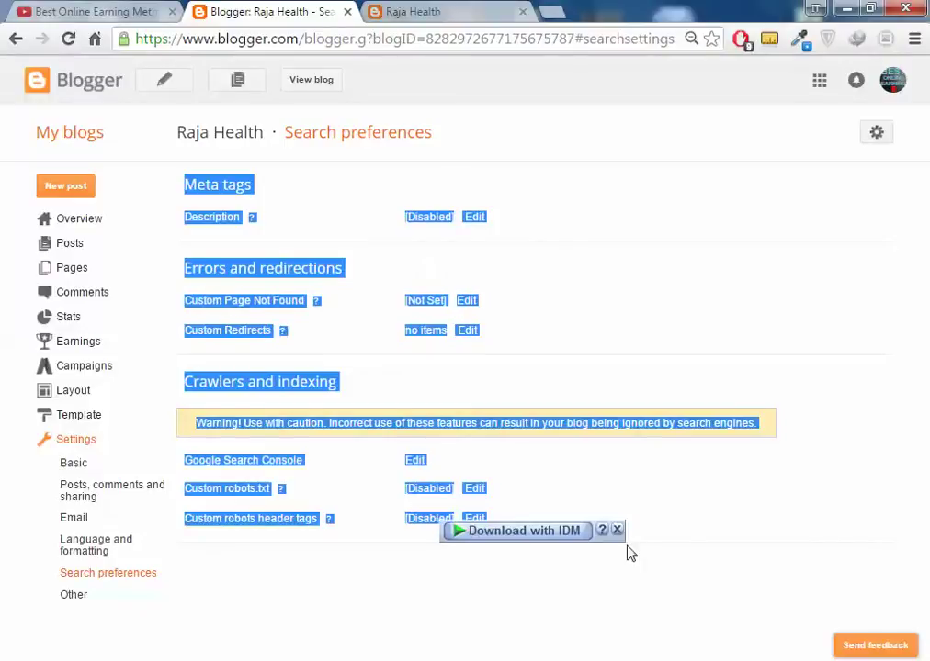
pyautogui.click(639, 489)
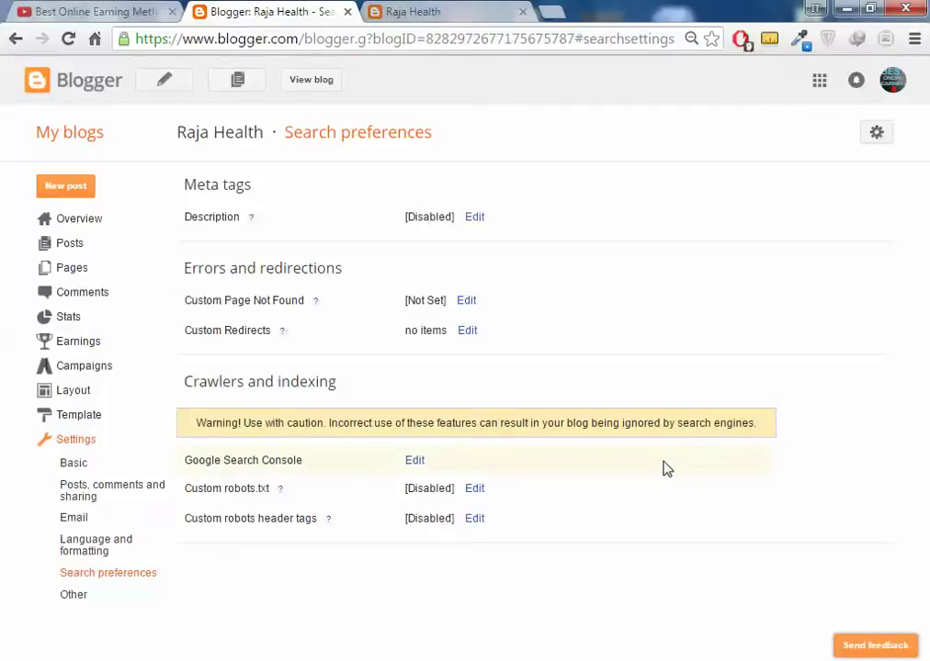
# Step: Open the Other settings and review them from import and backup down to Google Analytics
pyautogui.click(74, 596)
pyautogui.scroll(-2, 926, 443)
pyautogui.scroll(2, 926, 443)
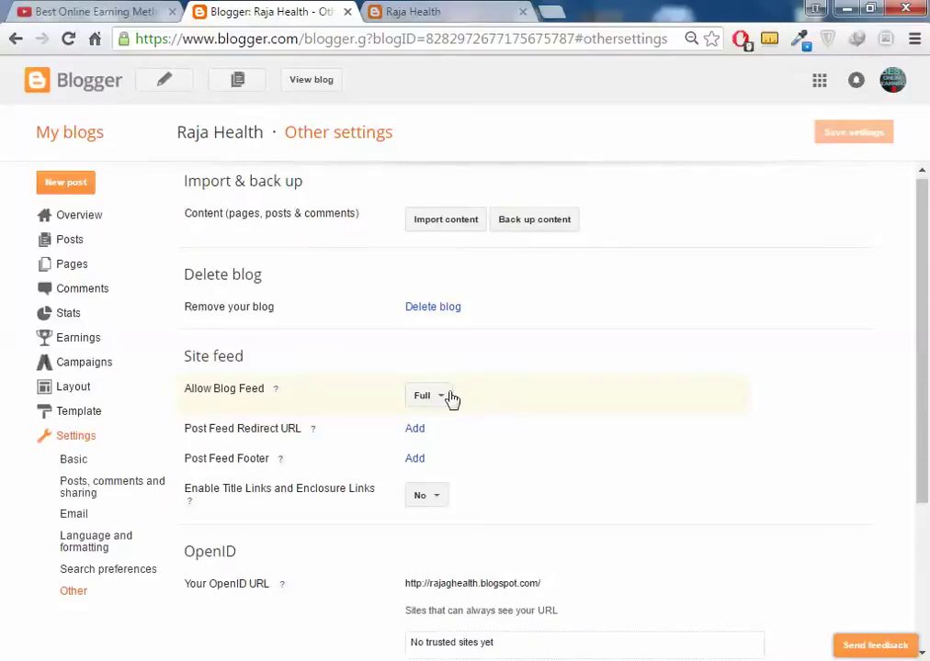
pyautogui.scroll(-2, 551, 524)
pyautogui.scroll(-1, 572, 554)
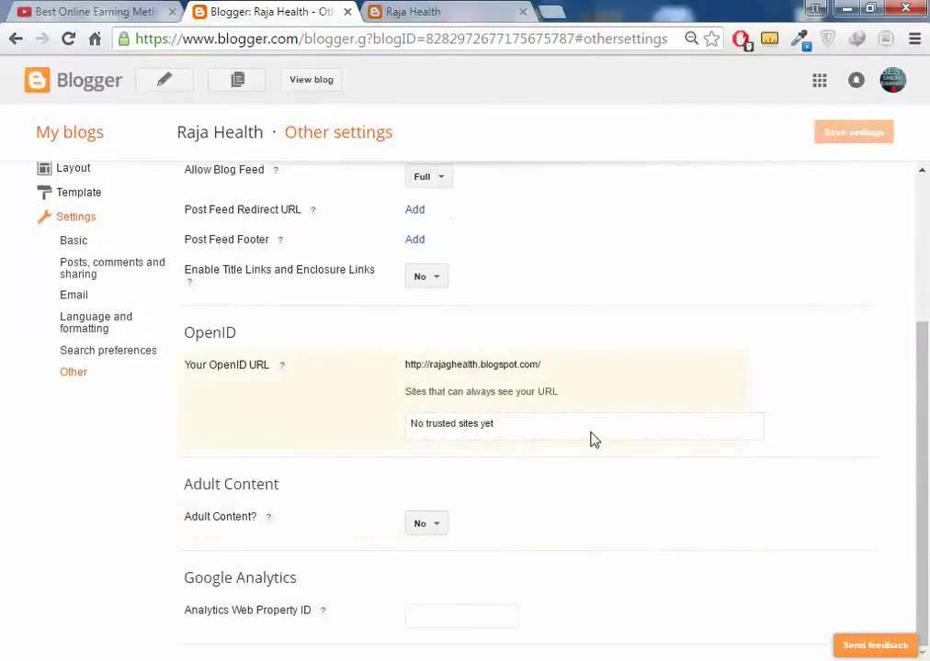
# Step: Look at the Adult Content choices without changing them and inspect the empty Analytics Web Property ID field
pyautogui.click(444, 531)
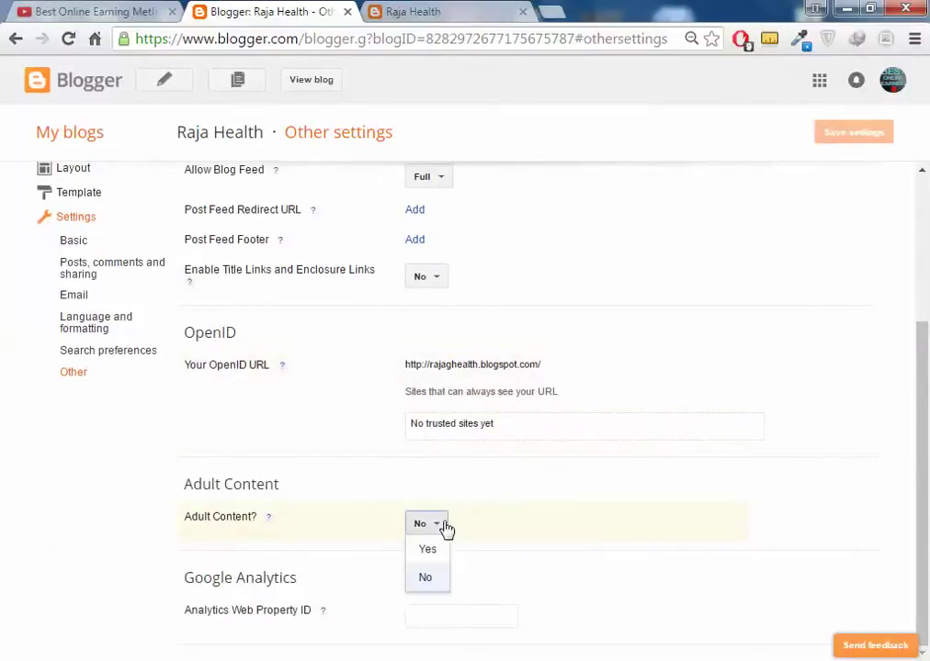
pyautogui.click(448, 530)
pyautogui.click(448, 530)
pyautogui.click(447, 530)
pyautogui.click(462, 610)
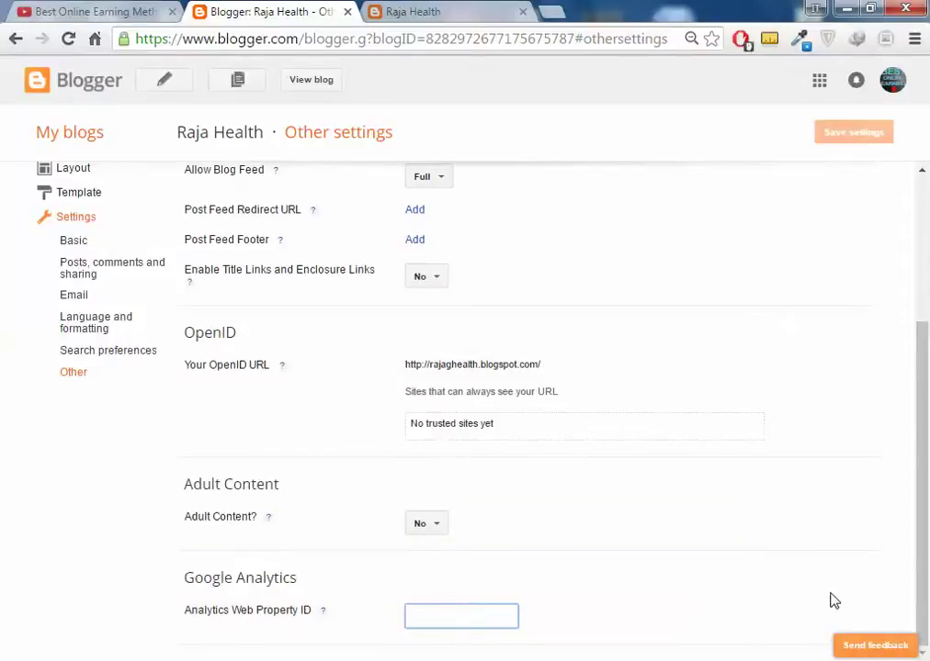
pyautogui.scroll(3, 549, 404)
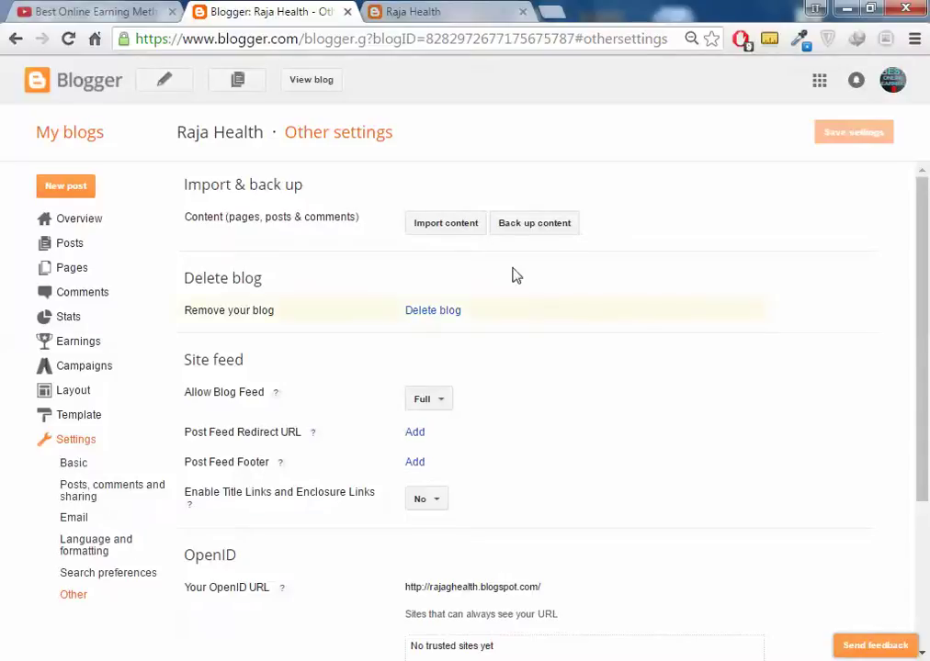
# Step: Check the published blog and close its browser tab
pyautogui.click(402, 11)
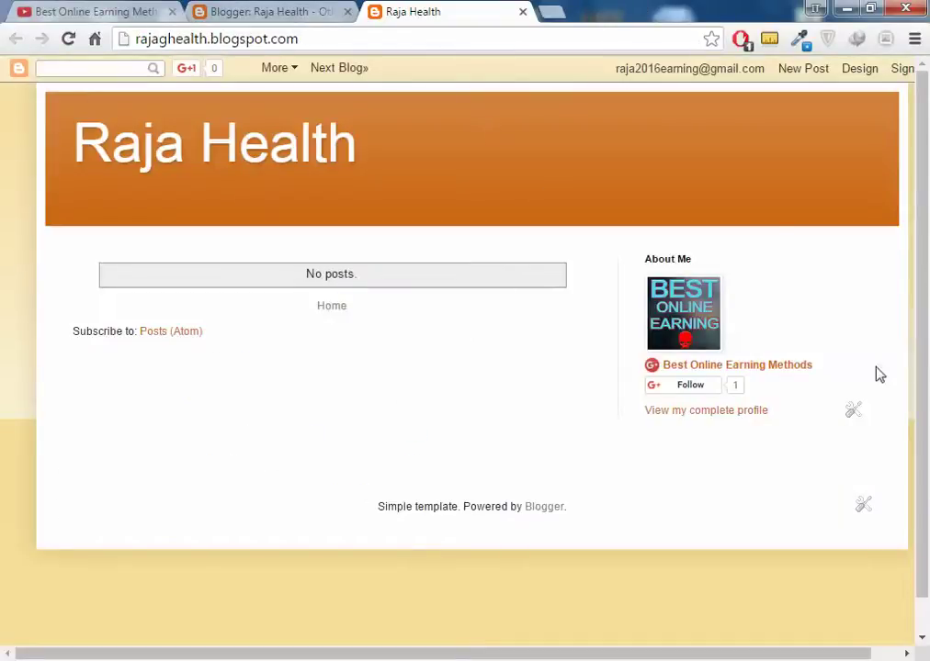
pyautogui.hotkey('ctrl', 'w')
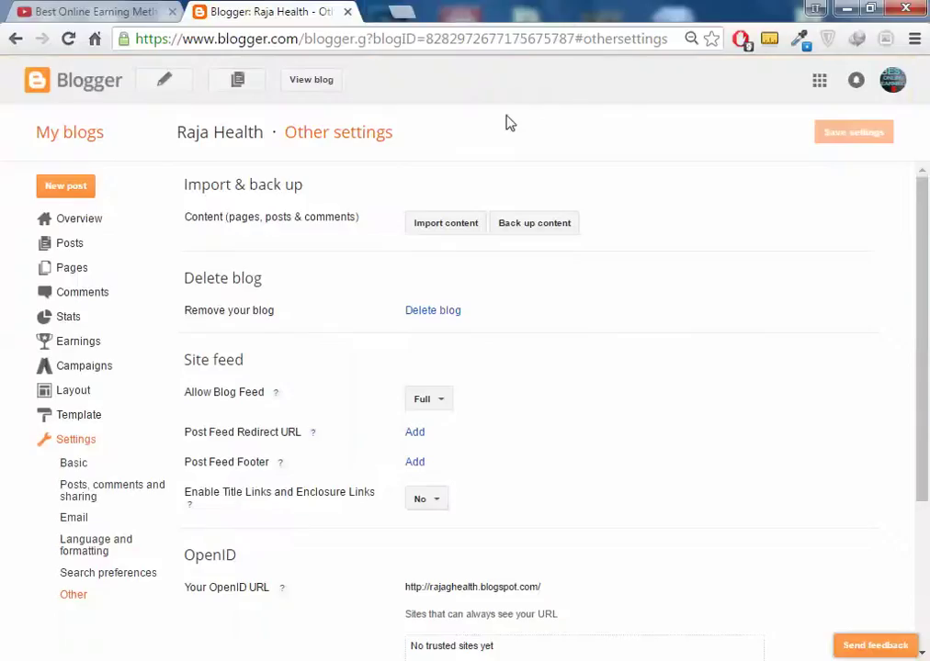
pyautogui.hotkey('ctrl', 't')
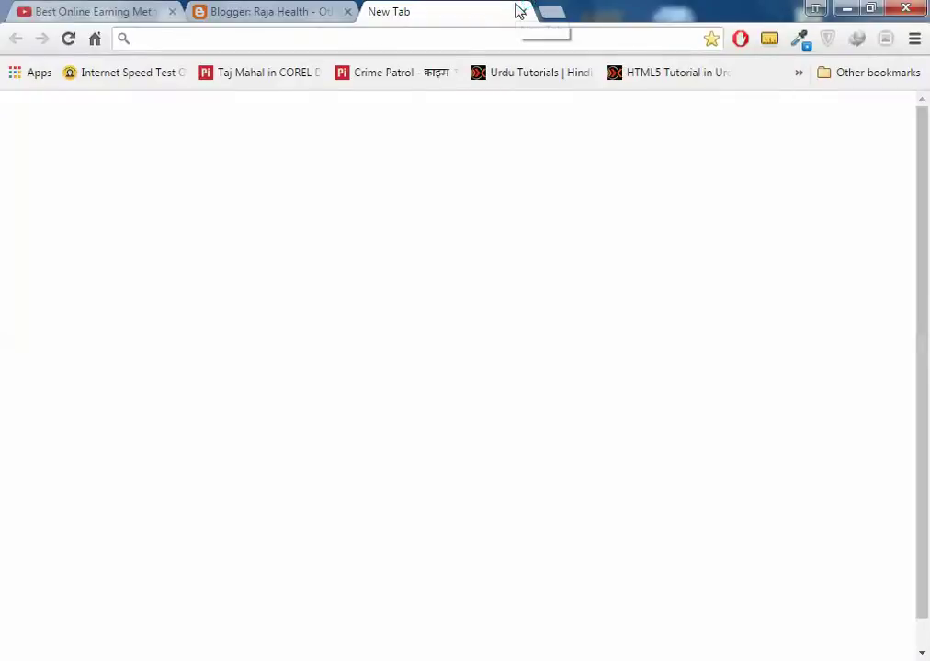
pyautogui.write('google.com')
pyautogui.press('Return')
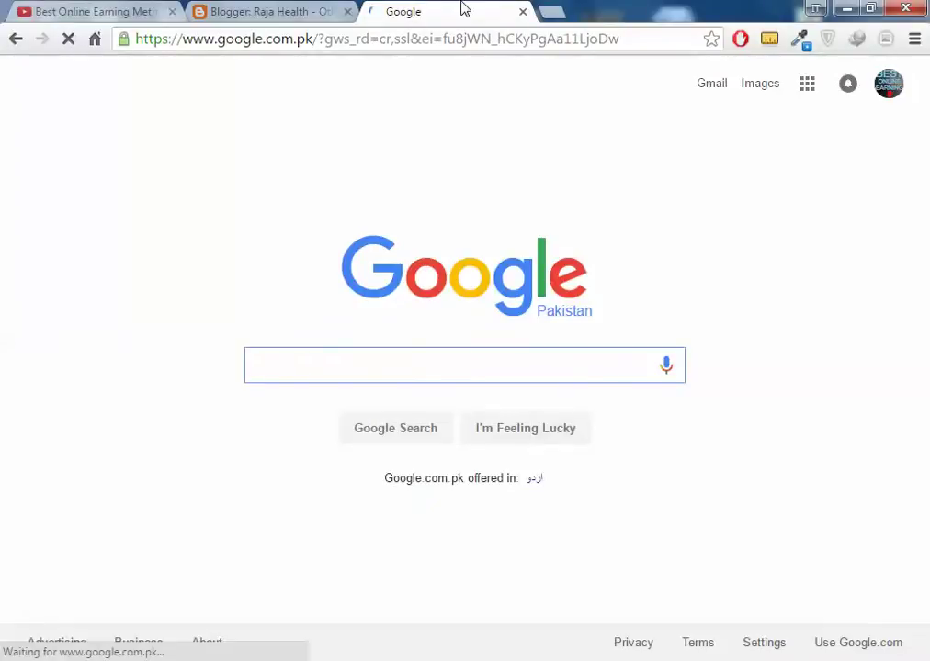
pyautogui.click(522, 11)
# Step: Switch from the browser to the desktop and open the Learn Computer World Theme folder
pyautogui.click(852, 8)
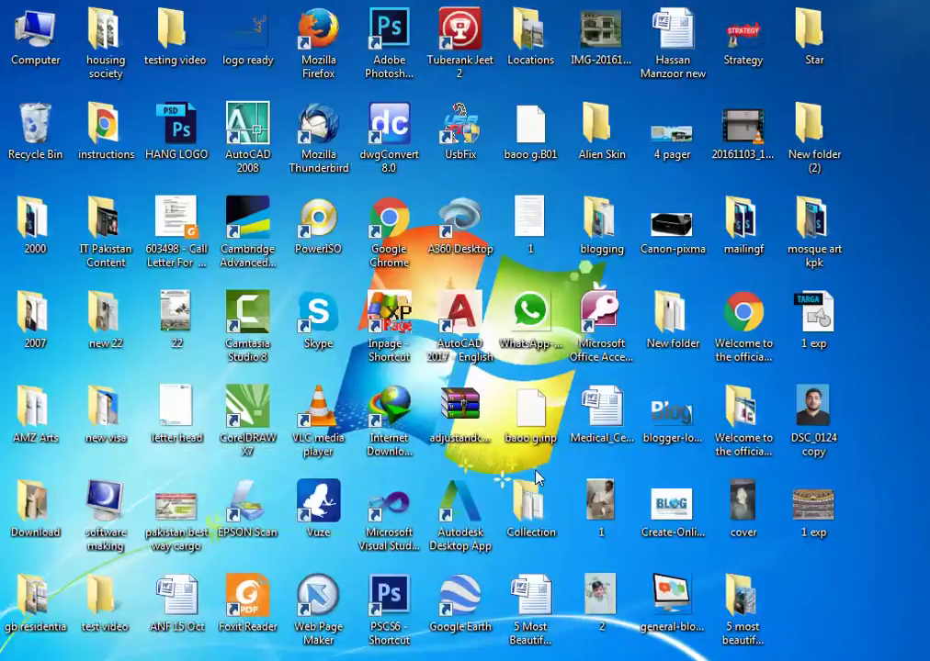
pyautogui.click(248, 657)
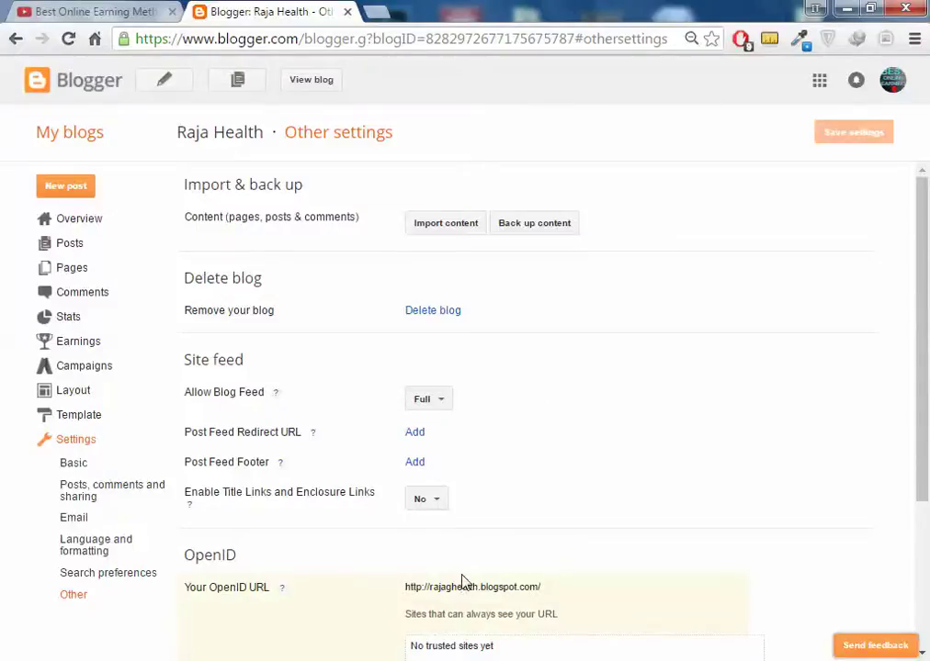
pyautogui.click(248, 657)
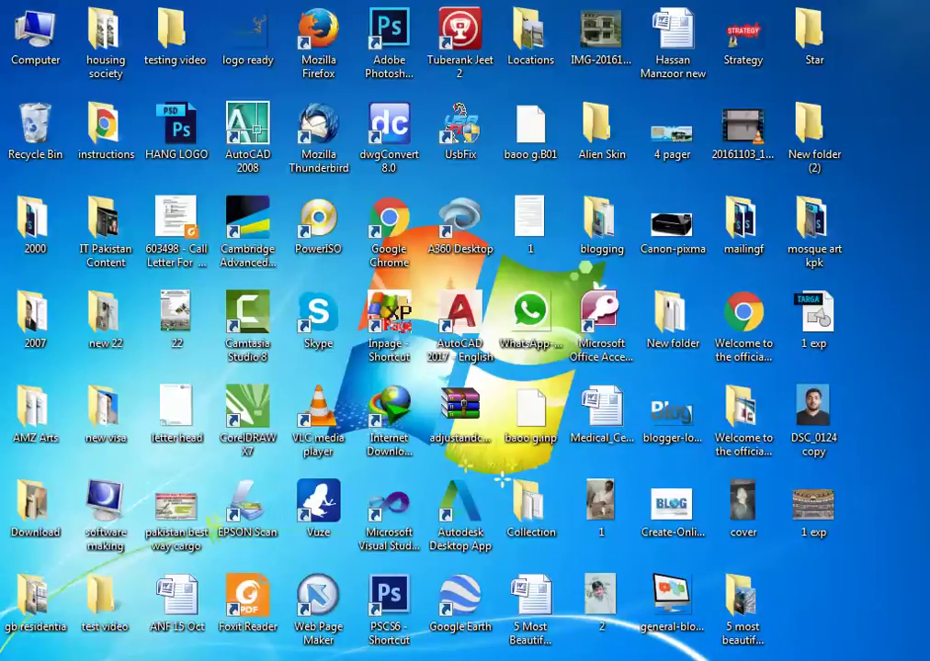
pyautogui.click(248, 656)
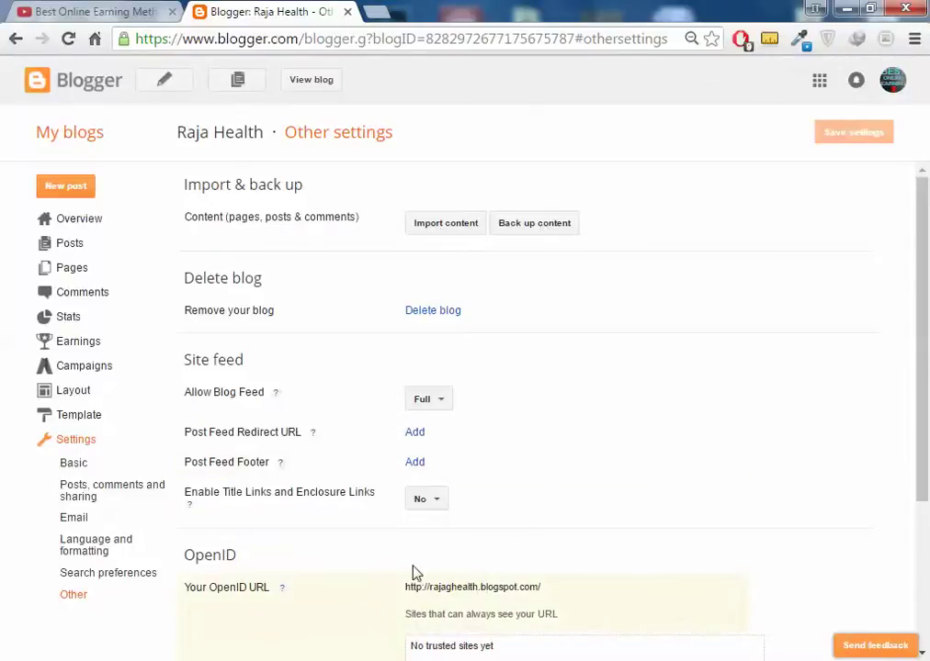
pyautogui.click(846, 8)
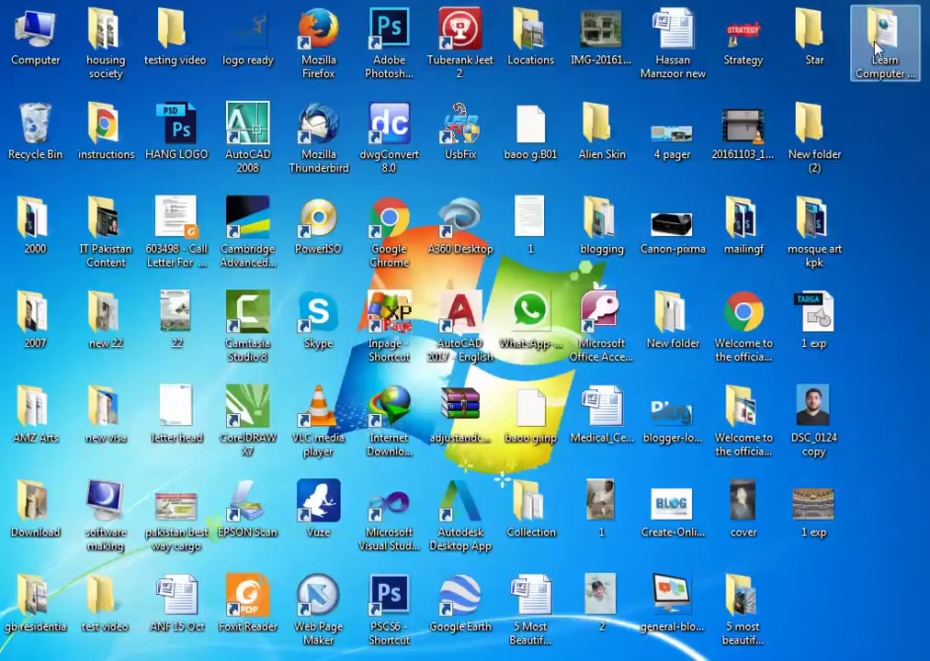
pyautogui.doubleClick(875, 51)
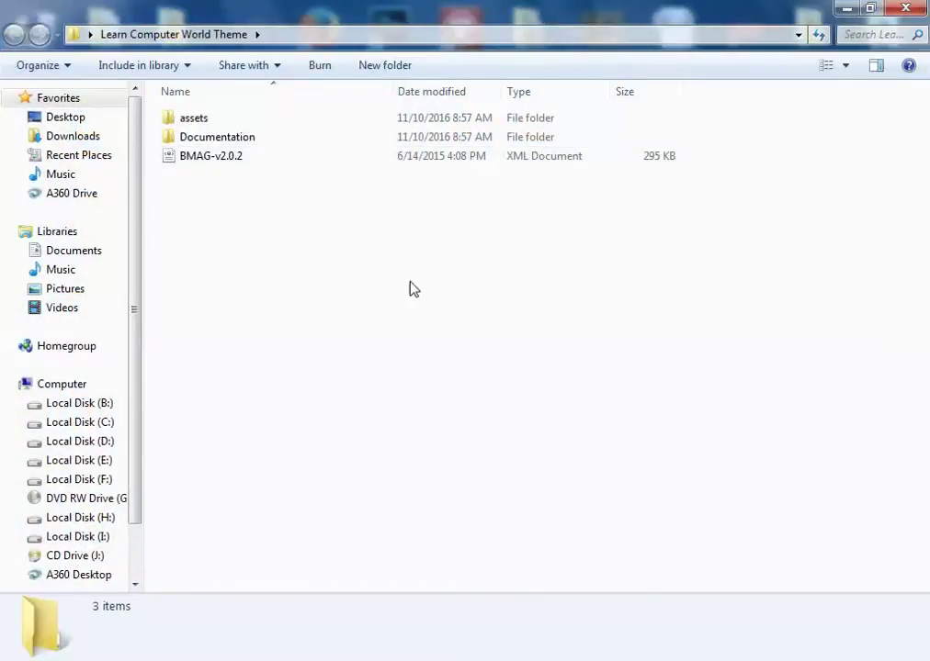
# Step: Reopen the Learn Computer World Theme folder and check the file type of BMAG-v2.0.2 in its properties
pyautogui.click(906, 9)
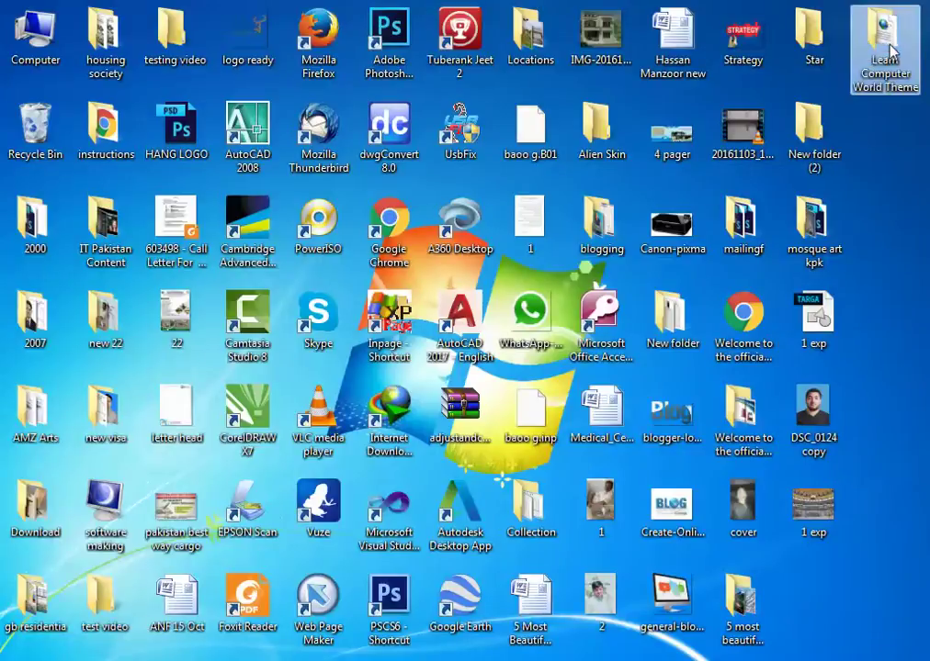
pyautogui.doubleClick(913, 92)
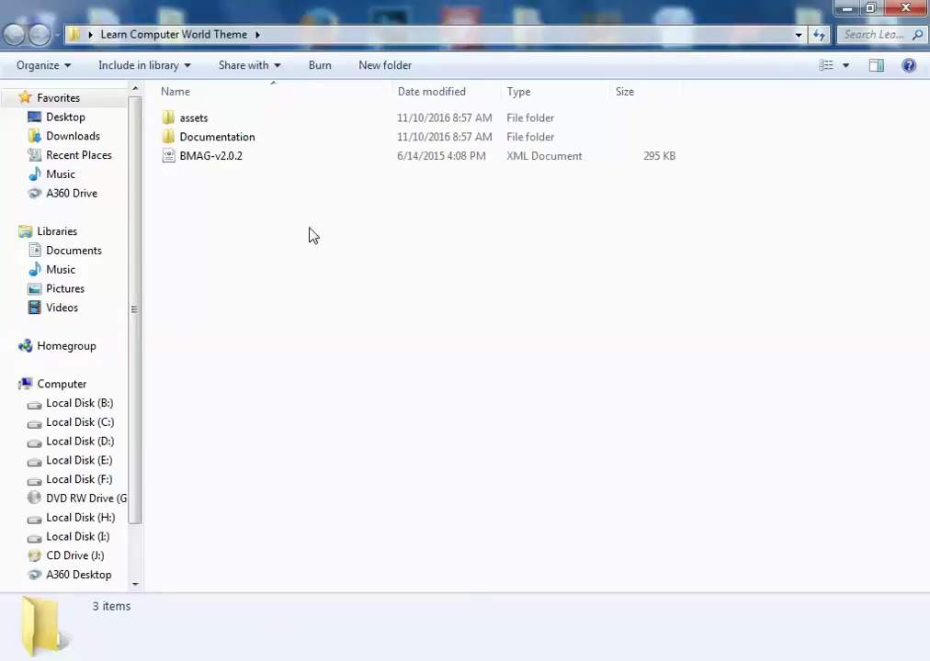
pyautogui.click(295, 161)
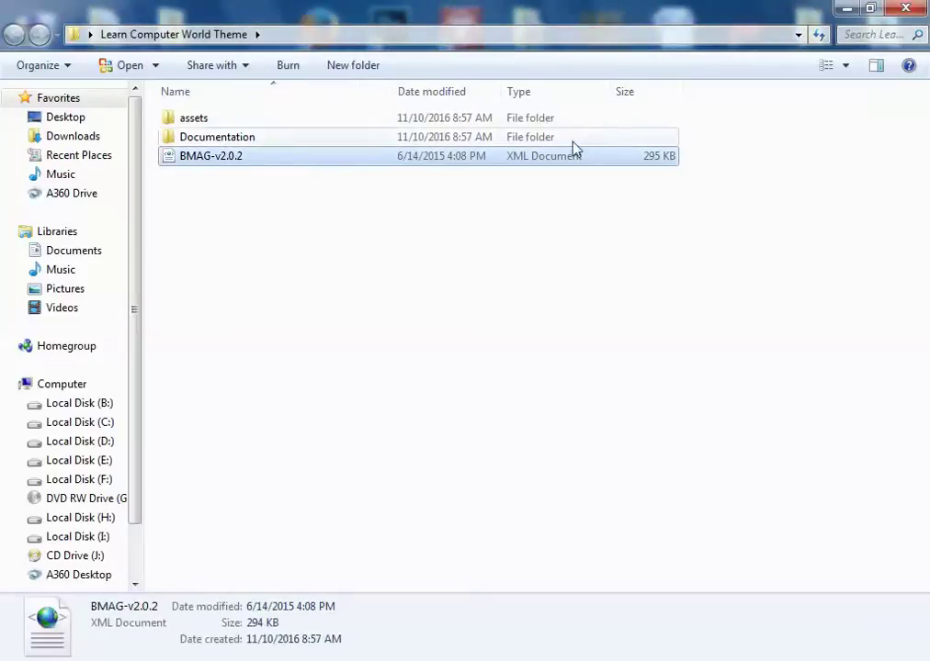
pyautogui.rightClick(530, 158)
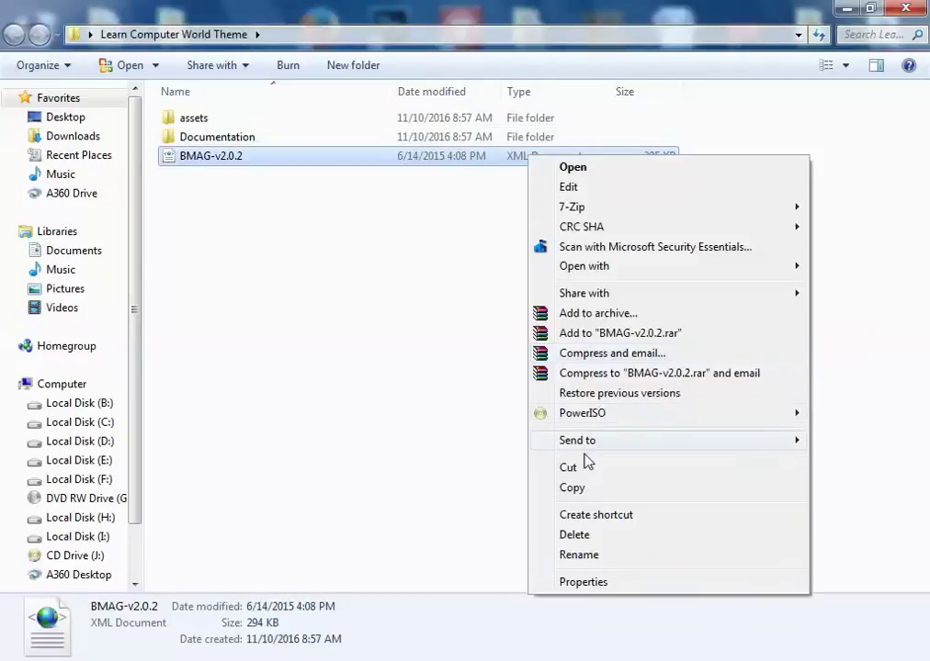
pyautogui.click(551, 584)
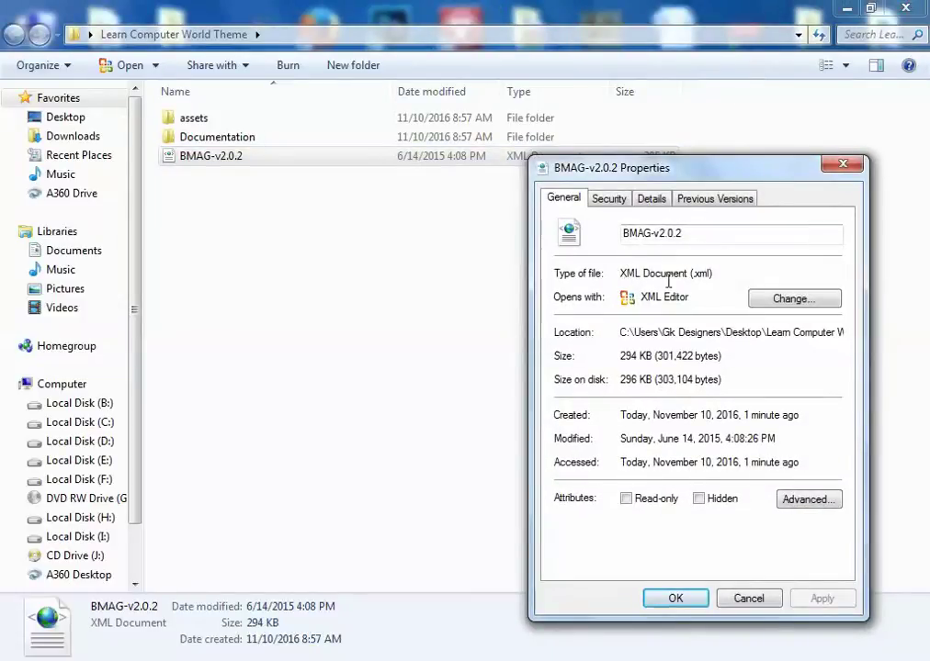
pyautogui.press('Escape')
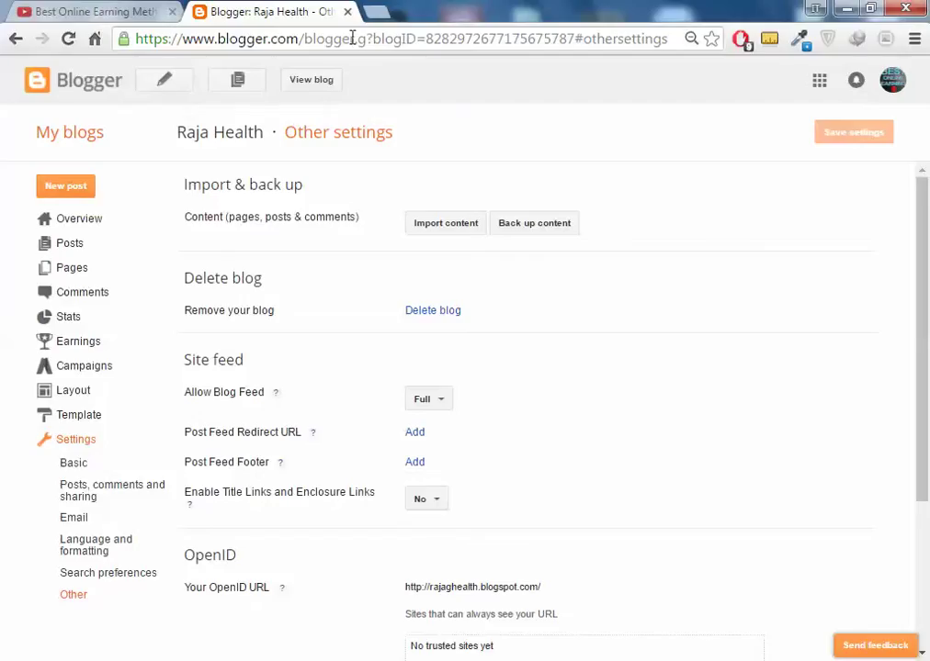
# Step: Switch to the browser, look over Blogger's Template page and open its Backup / Restore dialog
pyautogui.click(78, 415)
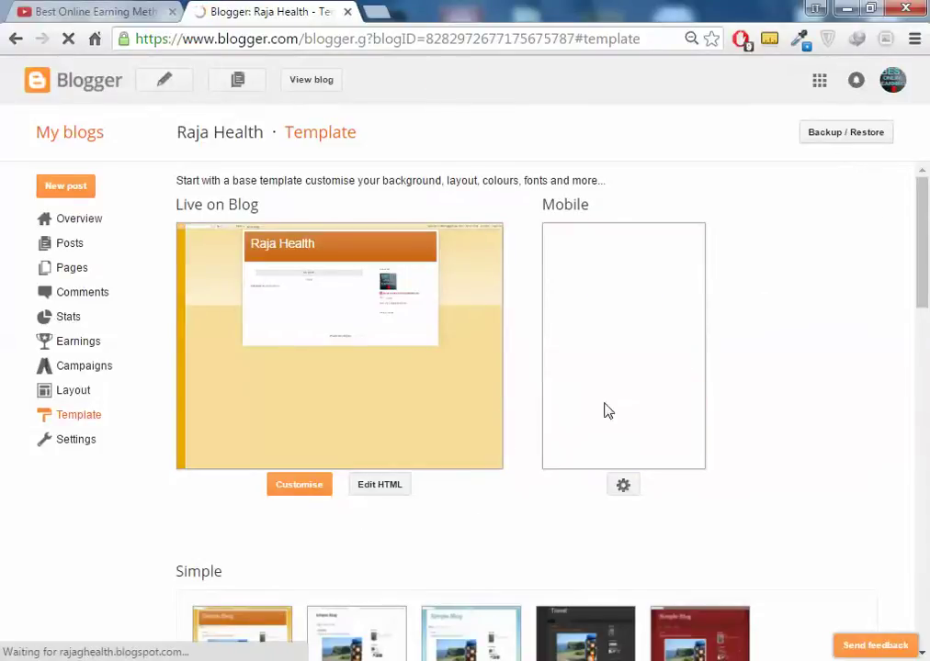
pyautogui.scroll(-3, 399, 425)
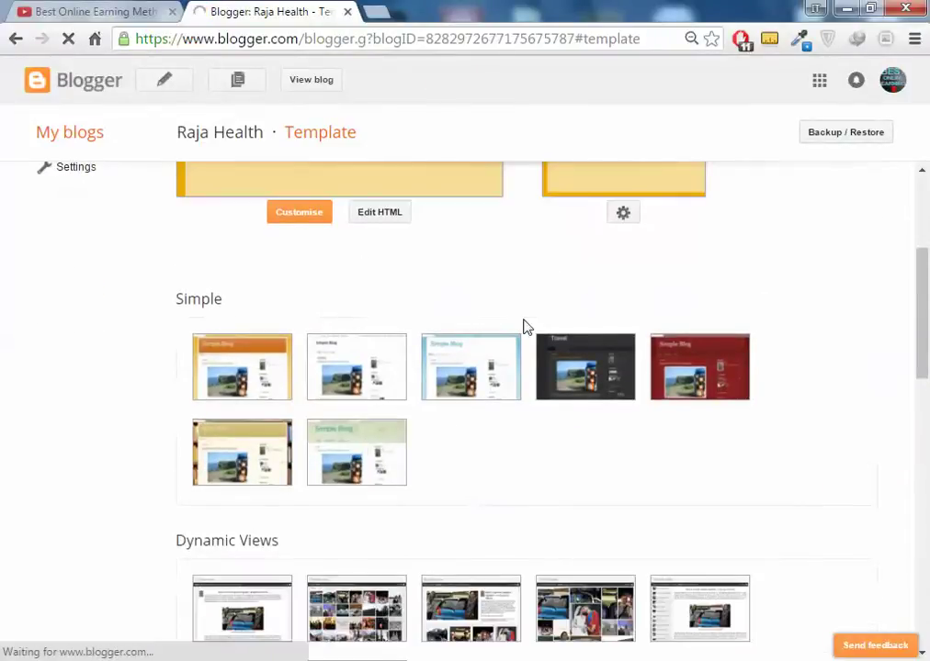
pyautogui.scroll(3, 897, 259)
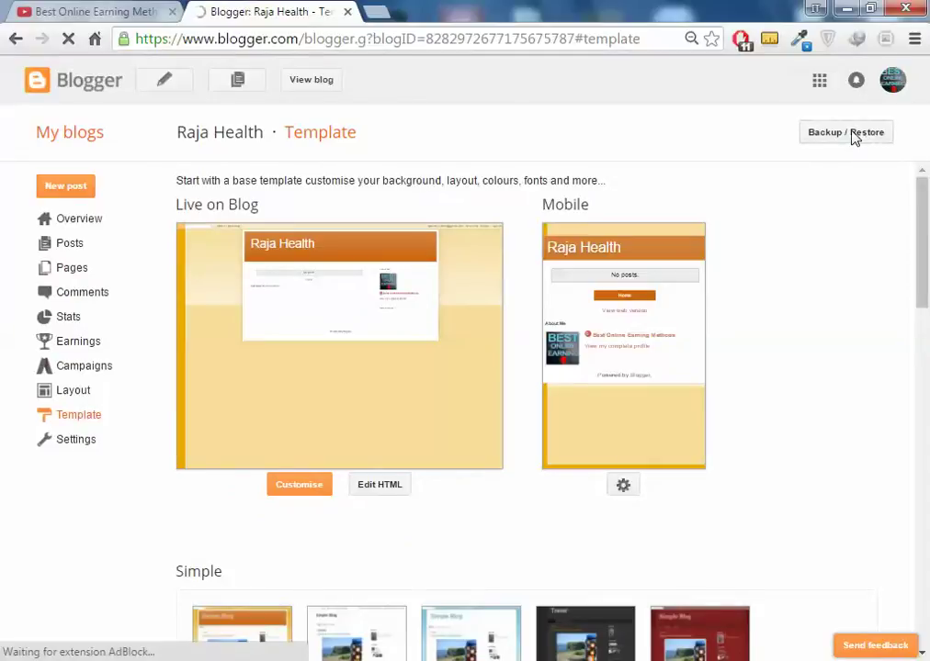
pyautogui.click(854, 136)
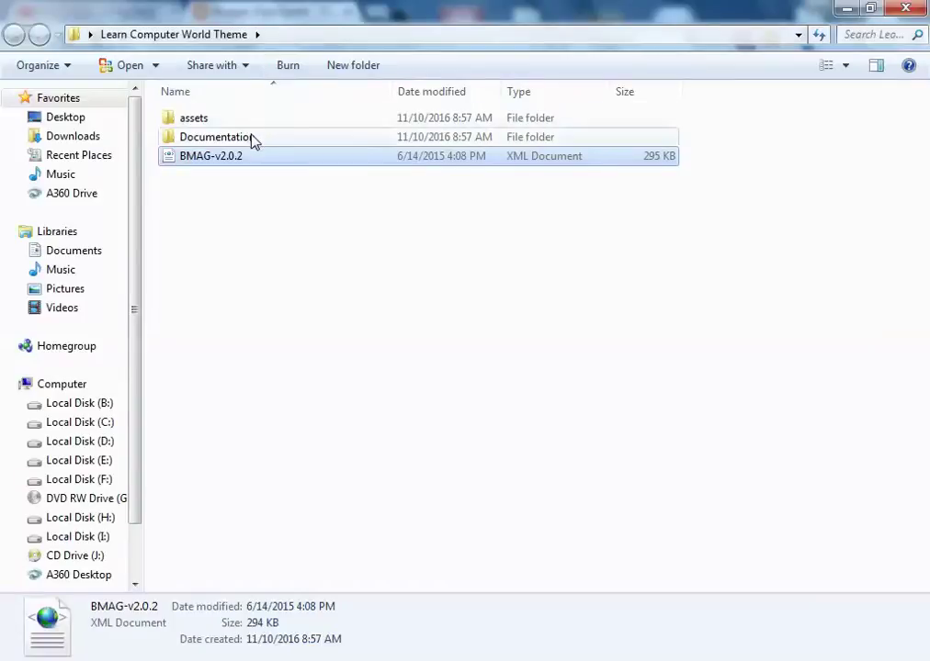
# Step: Open the index page from the theme's Documentation folder and view its Getting Started section
pyautogui.doubleClick(255, 139)
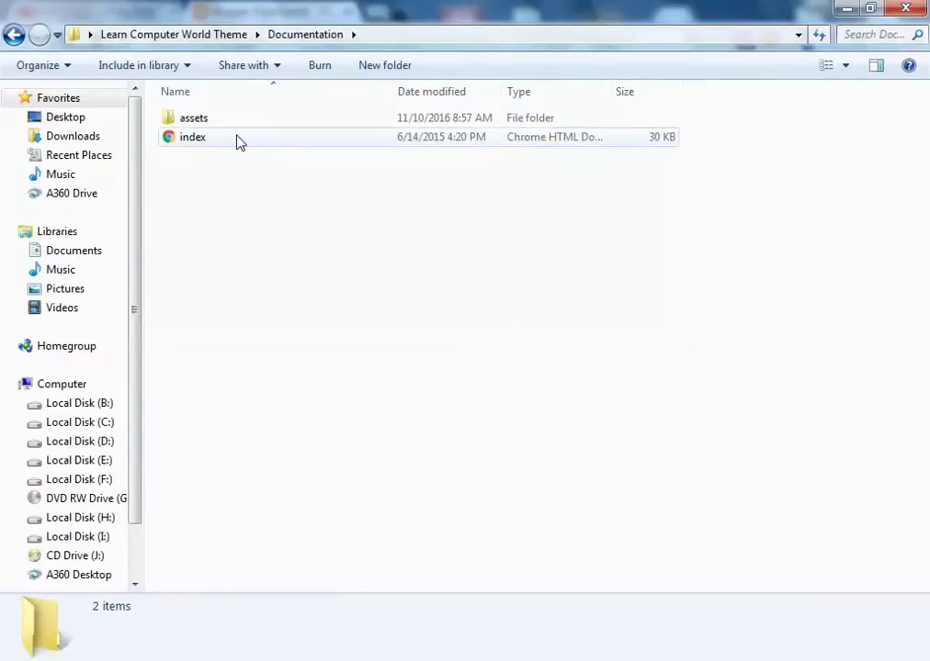
pyautogui.doubleClick(230, 141)
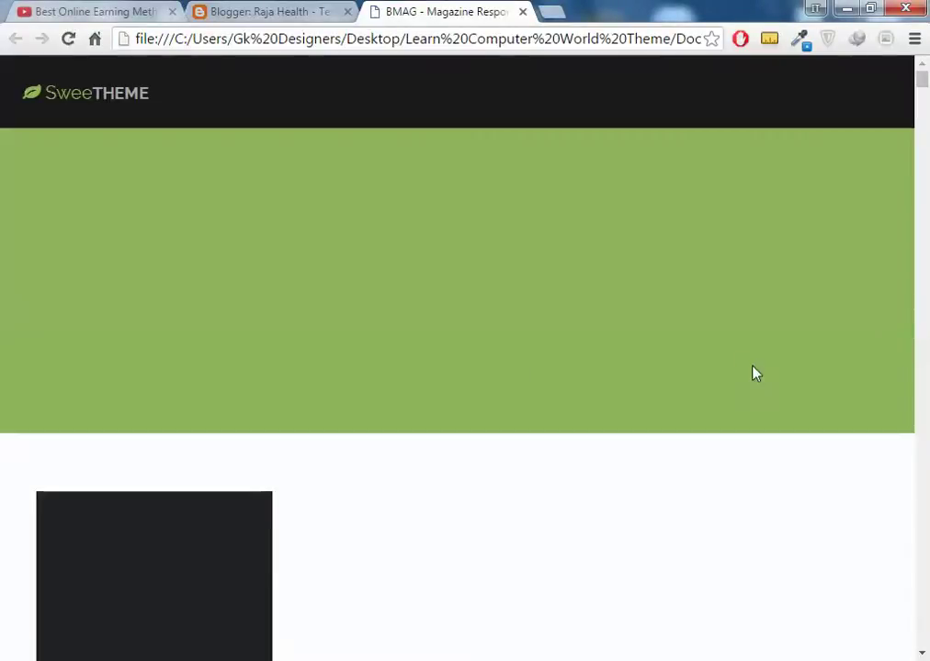
pyautogui.scroll(-4, 671, 404)
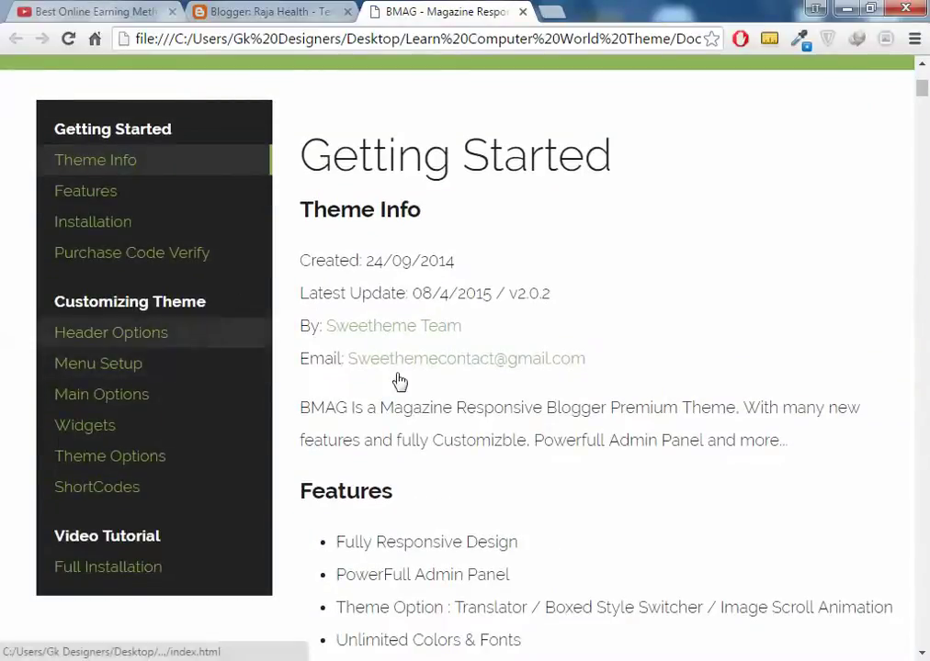
# Step: Skim the documentation from Header Options through Menu Setup, Widgets, Theme Options and ShortCodes, and return to the Documentation folder
pyautogui.click(221, 338)
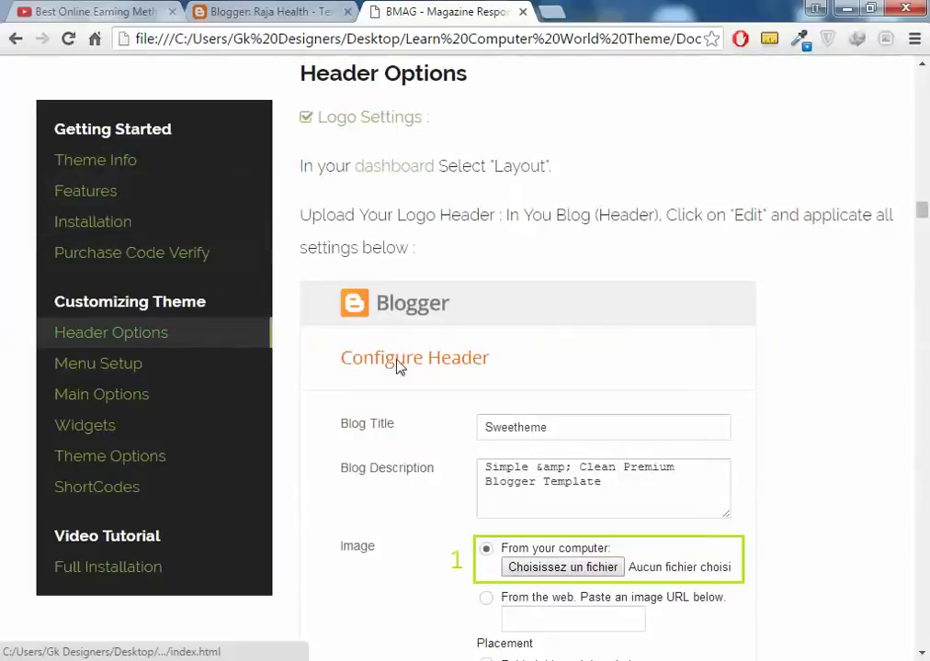
pyautogui.scroll(-1, 520, 418)
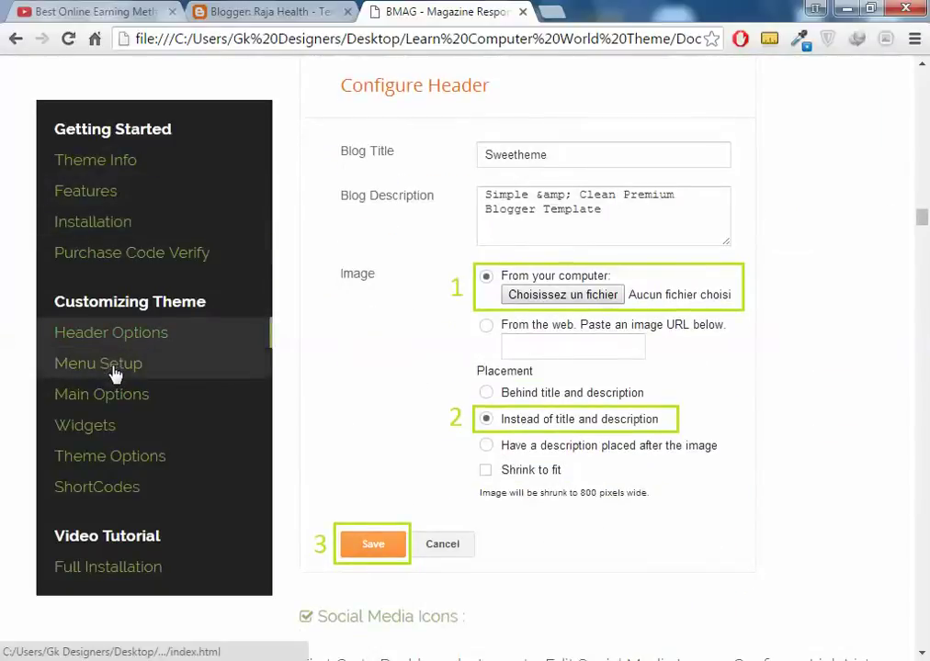
pyautogui.click(124, 373)
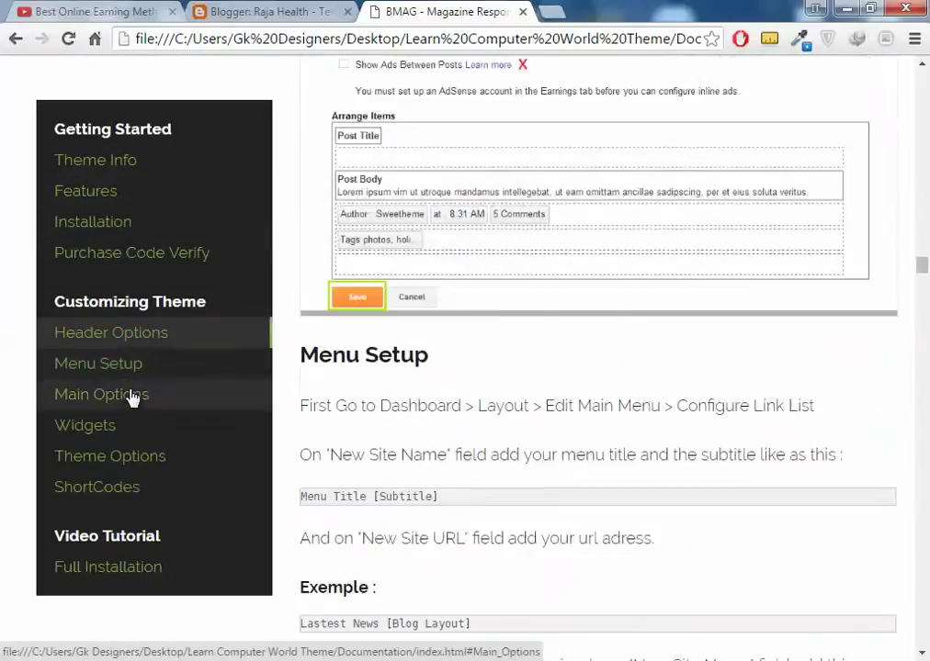
pyautogui.click(116, 425)
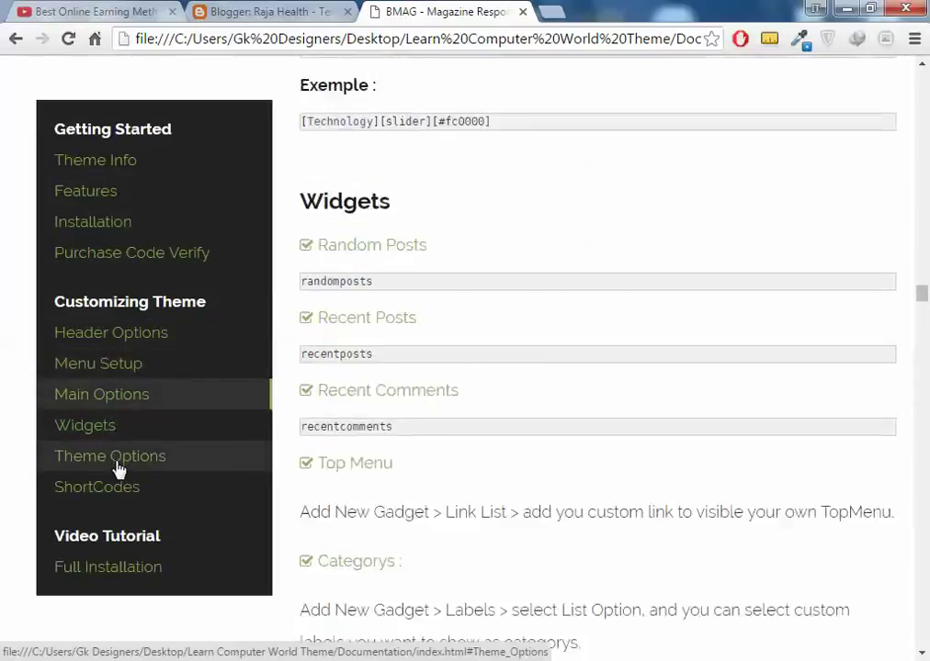
pyautogui.click(110, 456)
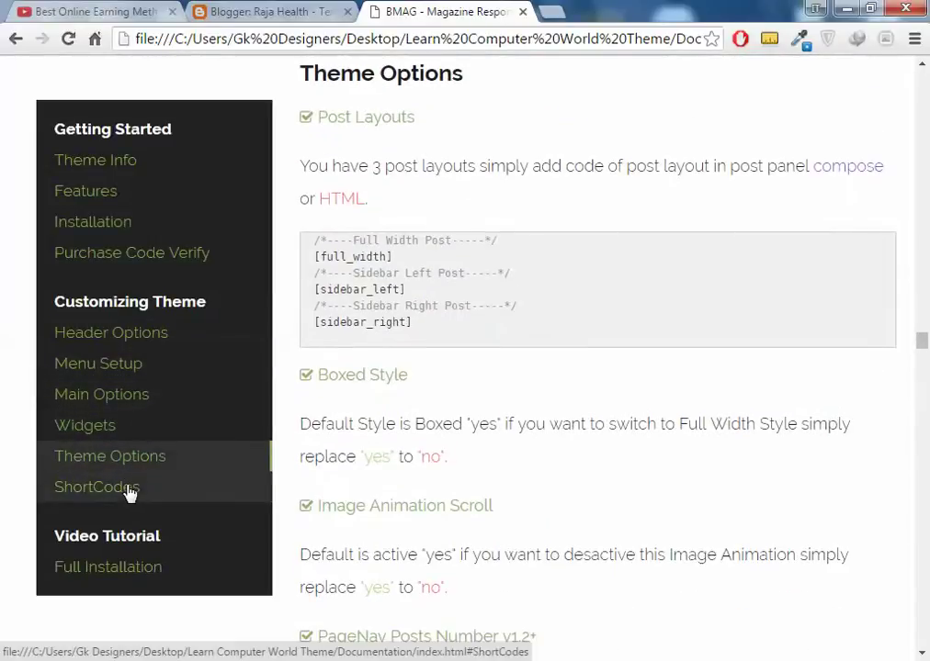
pyautogui.scroll(-7, 400, 82)
pyautogui.scroll(-10, 400, 82)
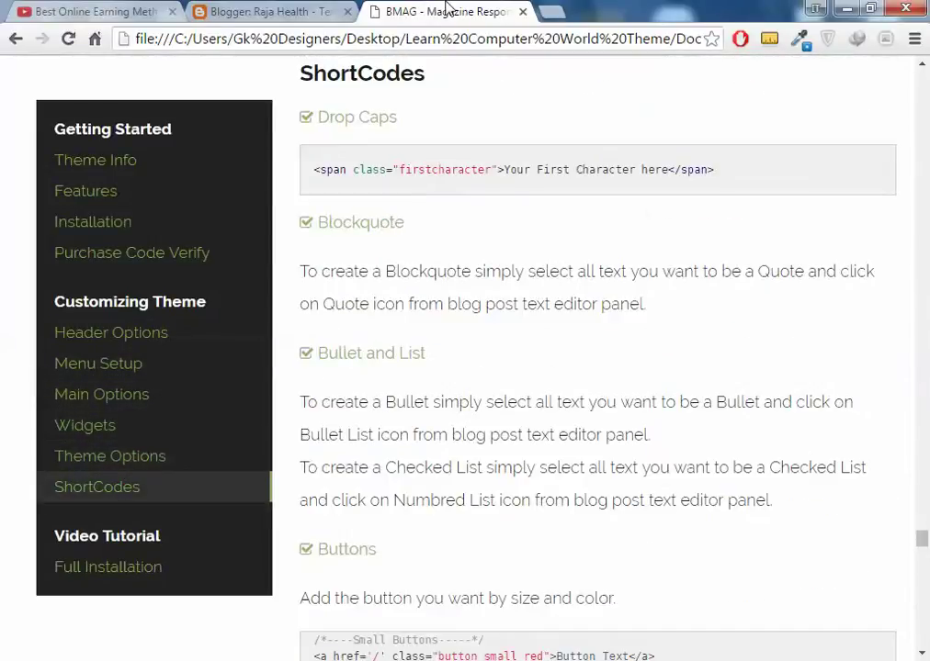
pyautogui.hotkey('ctrl', 'shift', 'Tab')
pyautogui.hotkey('alt', 'Tab')
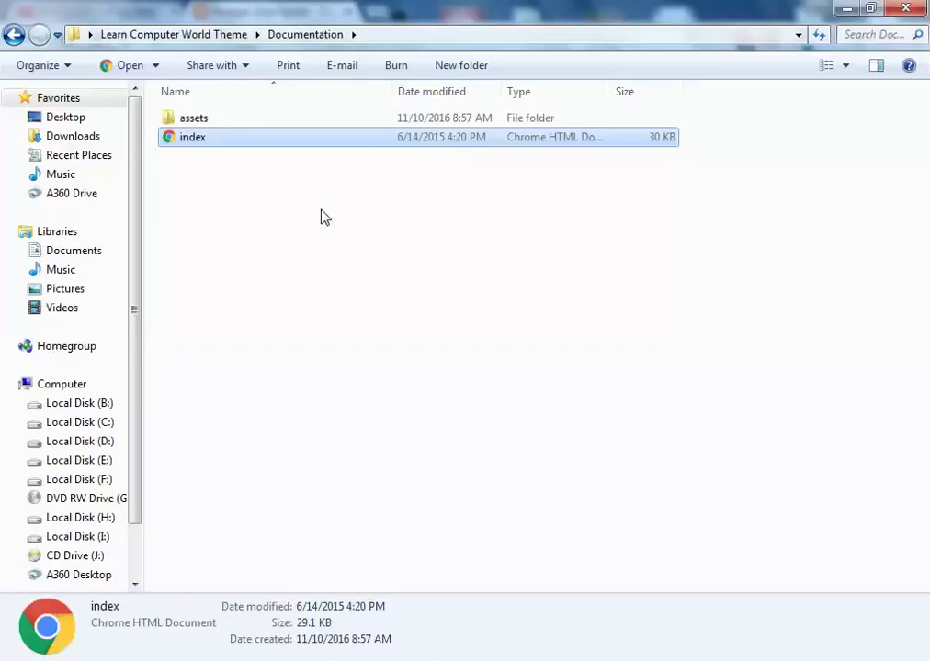
# Step: Go up to the theme folder, revisit the index file in Documentation and return to the theme folder
pyautogui.click(13, 35)
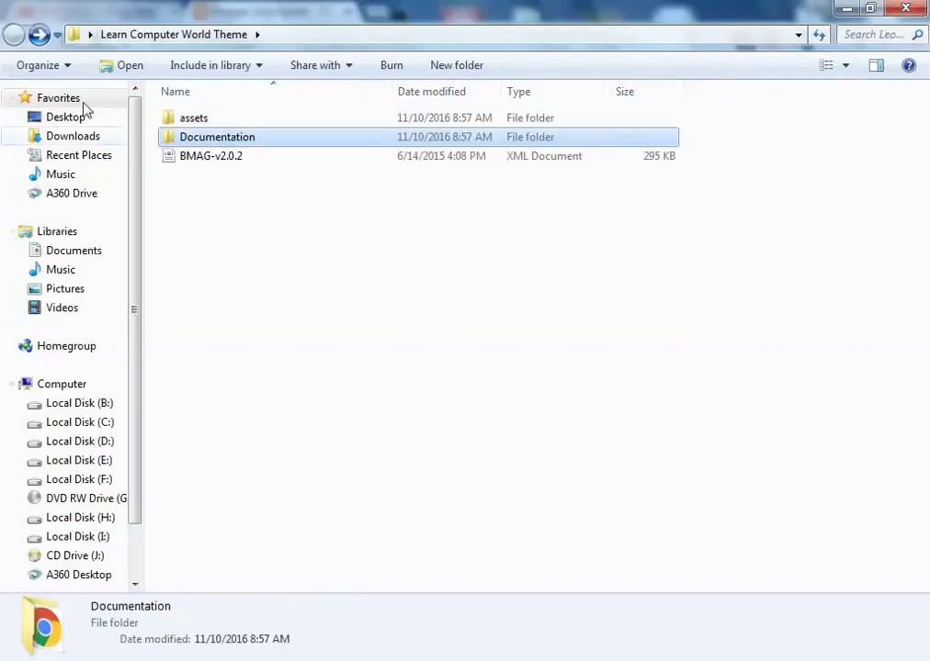
pyautogui.doubleClick(248, 149)
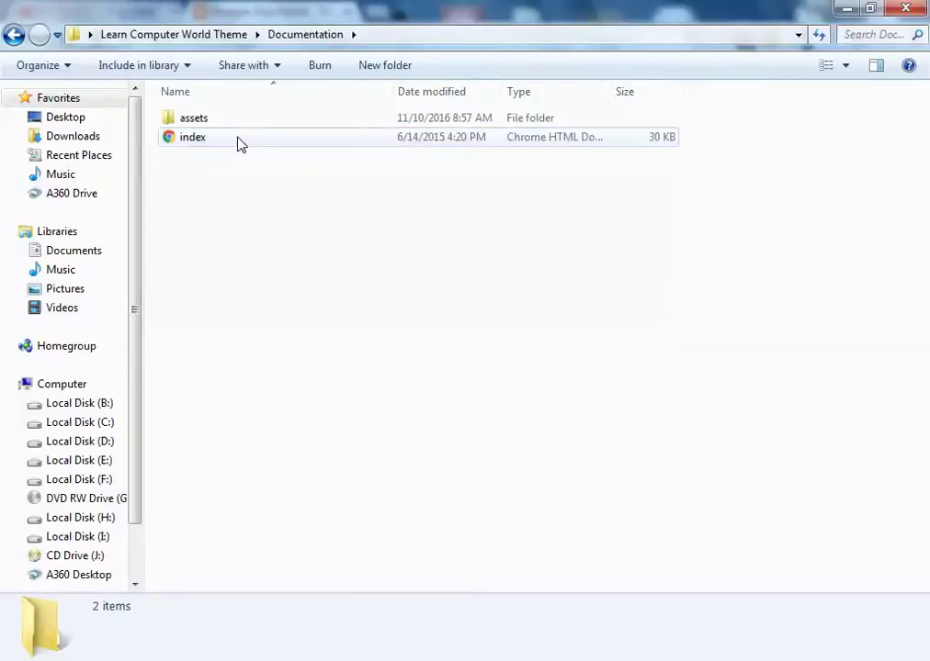
pyautogui.click(239, 142)
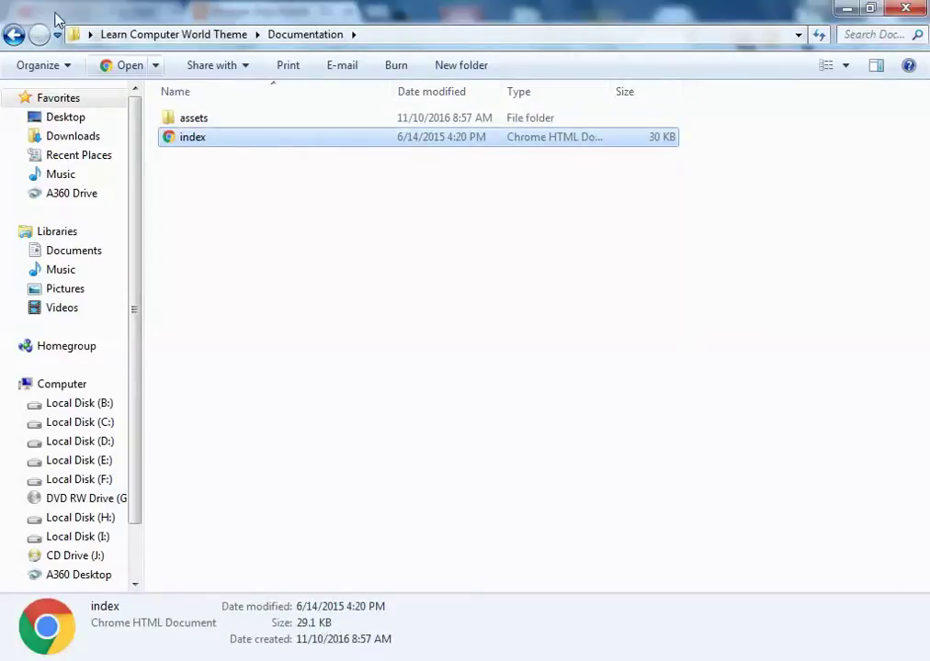
pyautogui.click(13, 35)
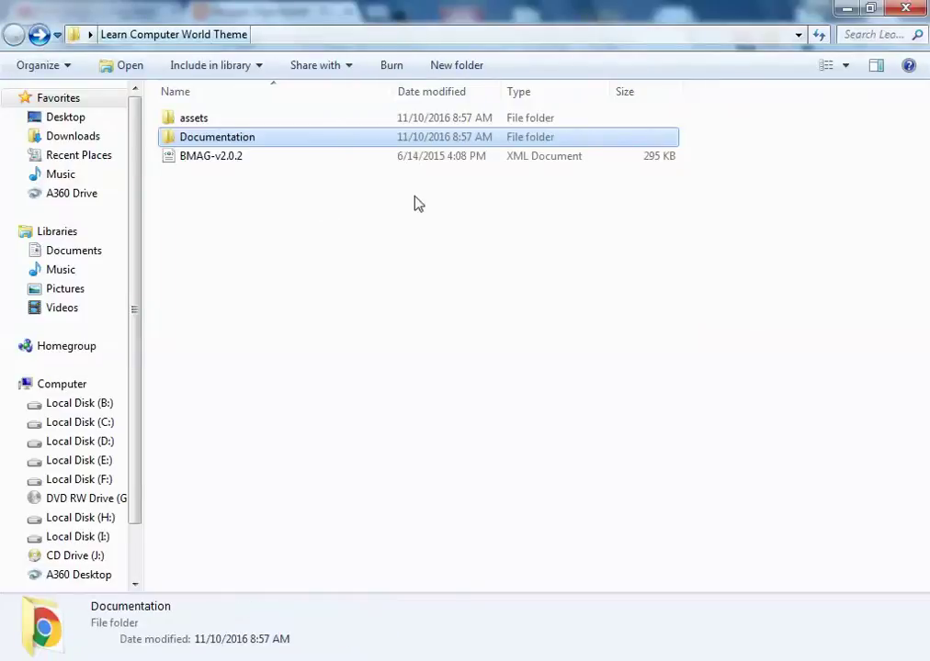
# Step: View the logo, ad banner and background pictures in the assets images folder and return to the theme folder
pyautogui.doubleClick(237, 119)
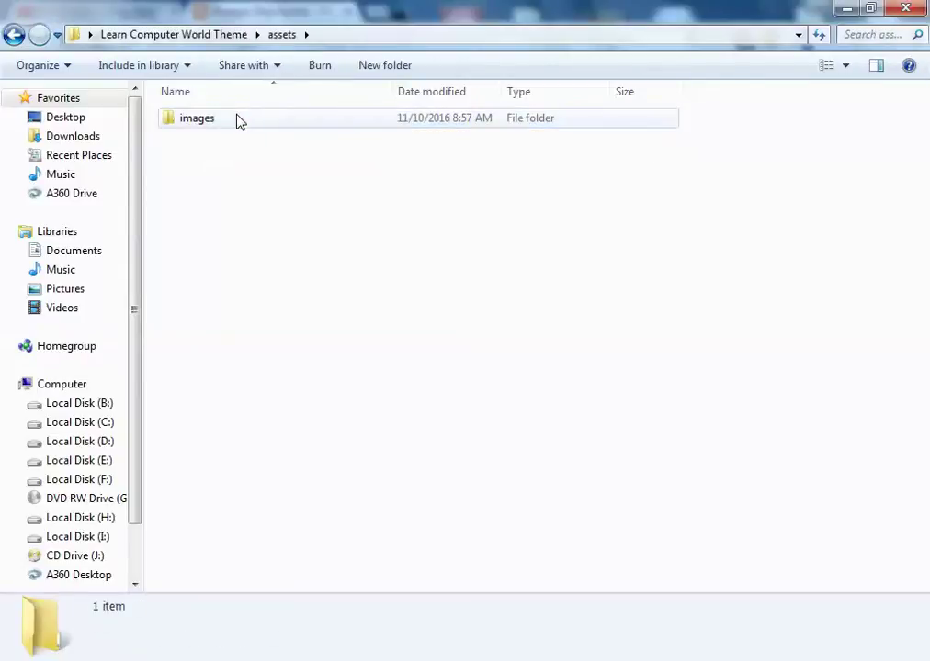
pyautogui.doubleClick(237, 119)
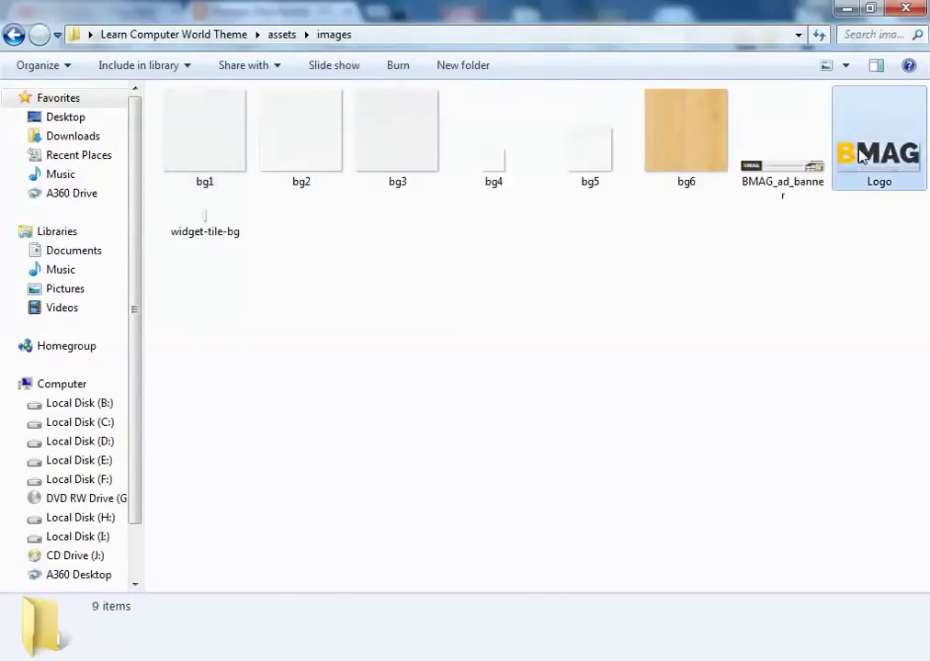
pyautogui.doubleClick(861, 158)
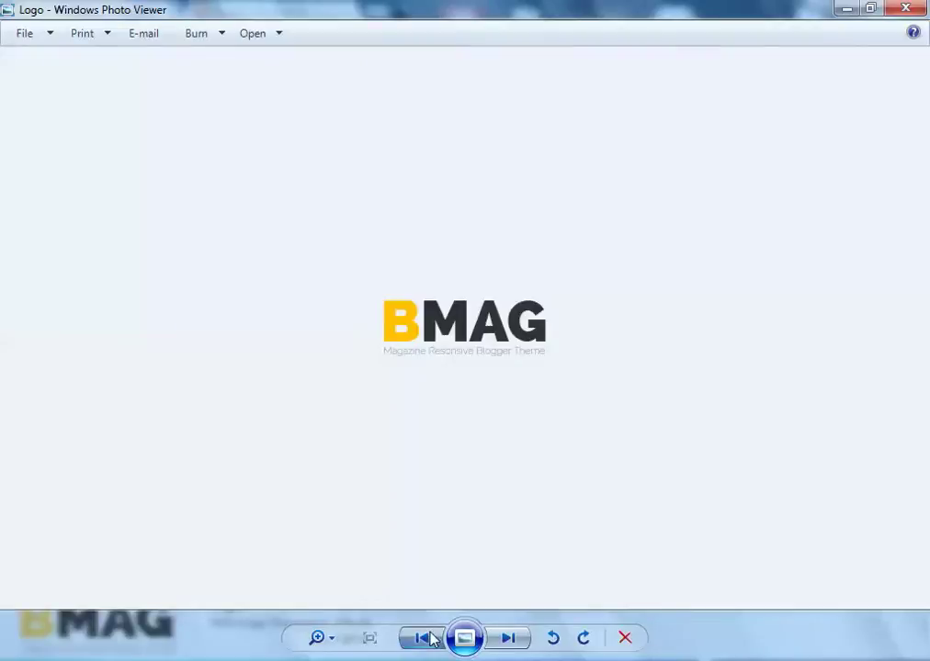
pyautogui.click(430, 638)
pyautogui.click(511, 640)
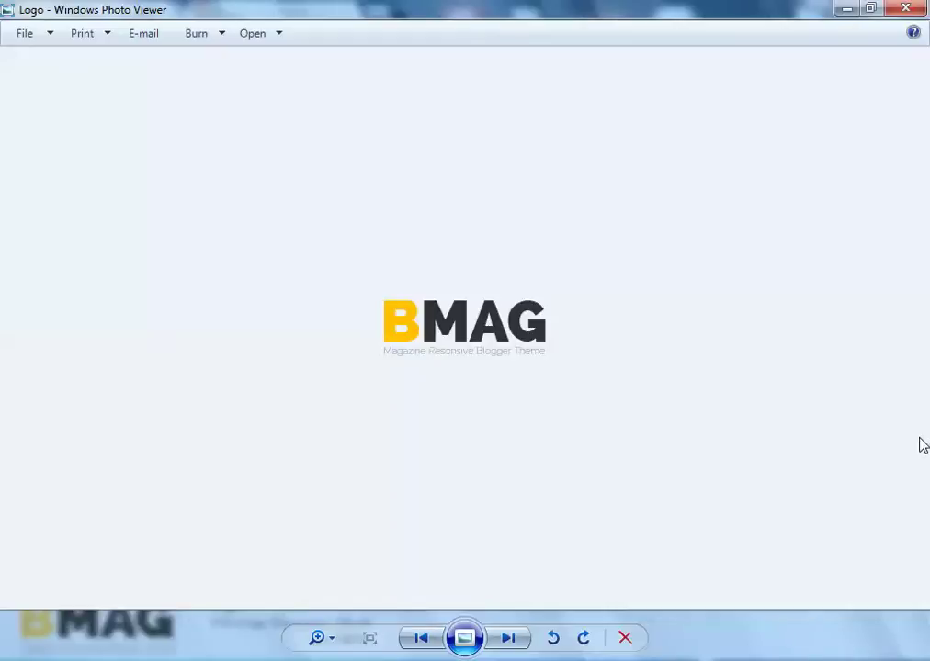
pyautogui.press('Left')
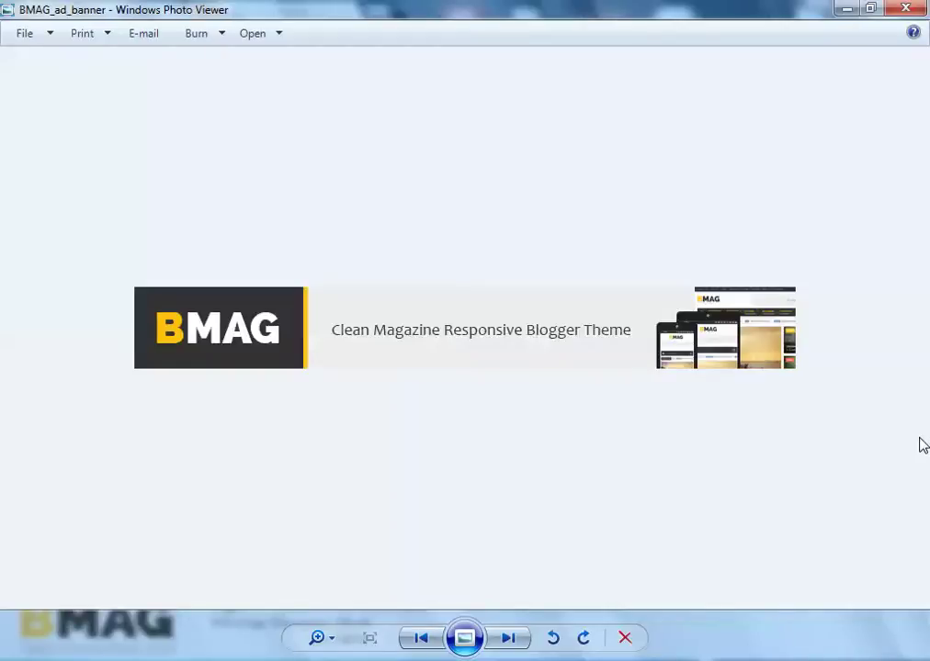
pyautogui.press('Left')
pyautogui.press('Left')
pyautogui.press('Left')
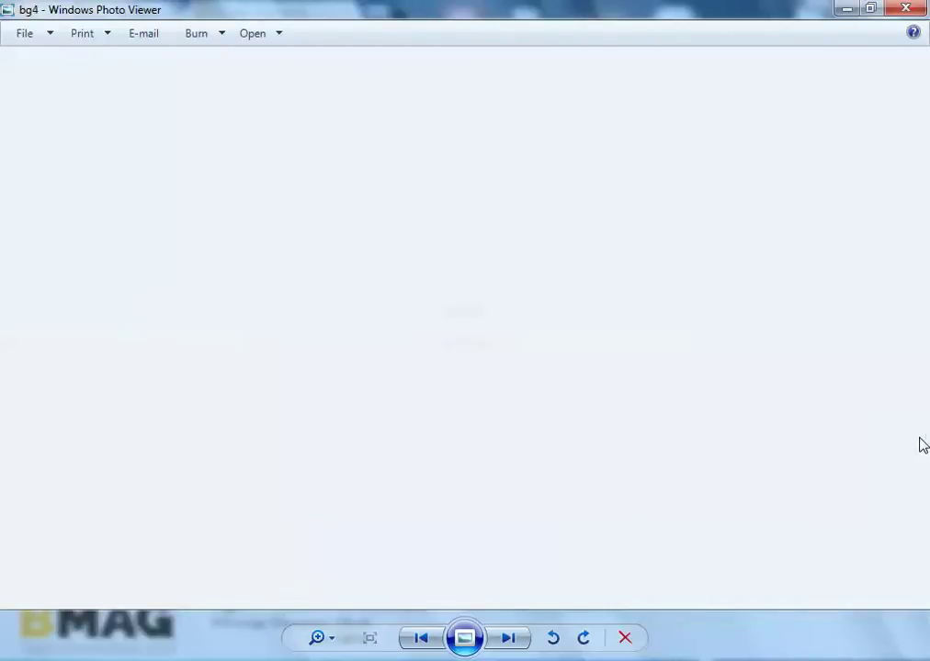
pyautogui.click(905, 9)
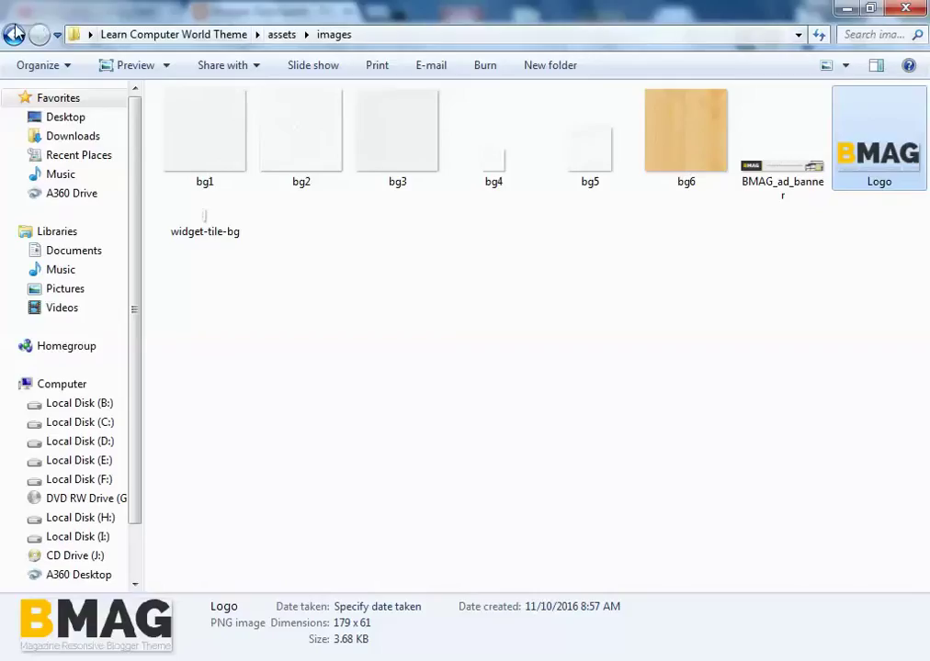
pyautogui.click(14, 34)
pyautogui.click(13, 34)
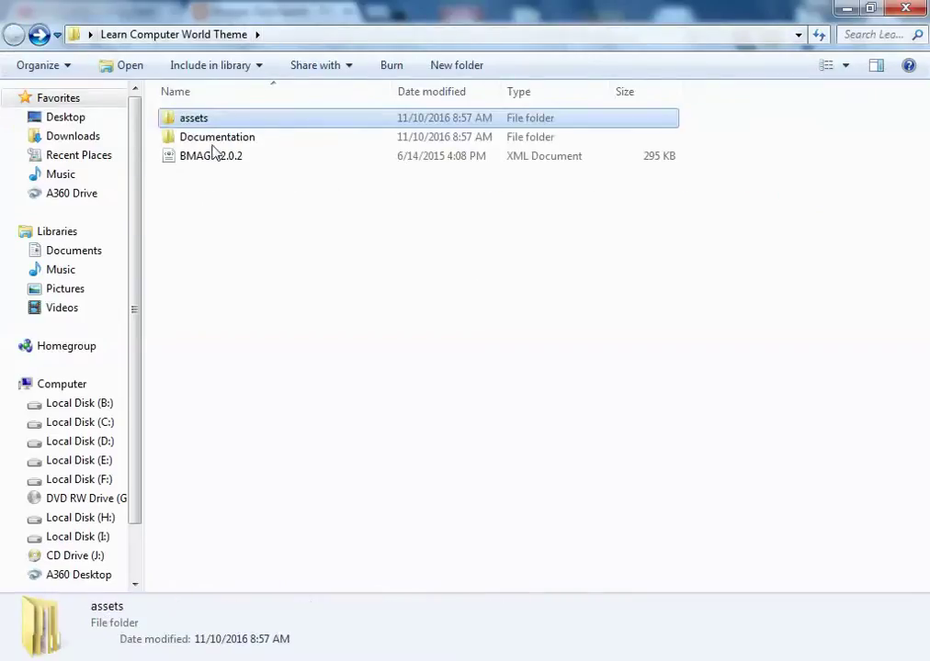
# Step: Upload the BMAG-v2.0.2 XML file from the Learn Computer World Theme folder as the blog's template
pyautogui.click(210, 155)
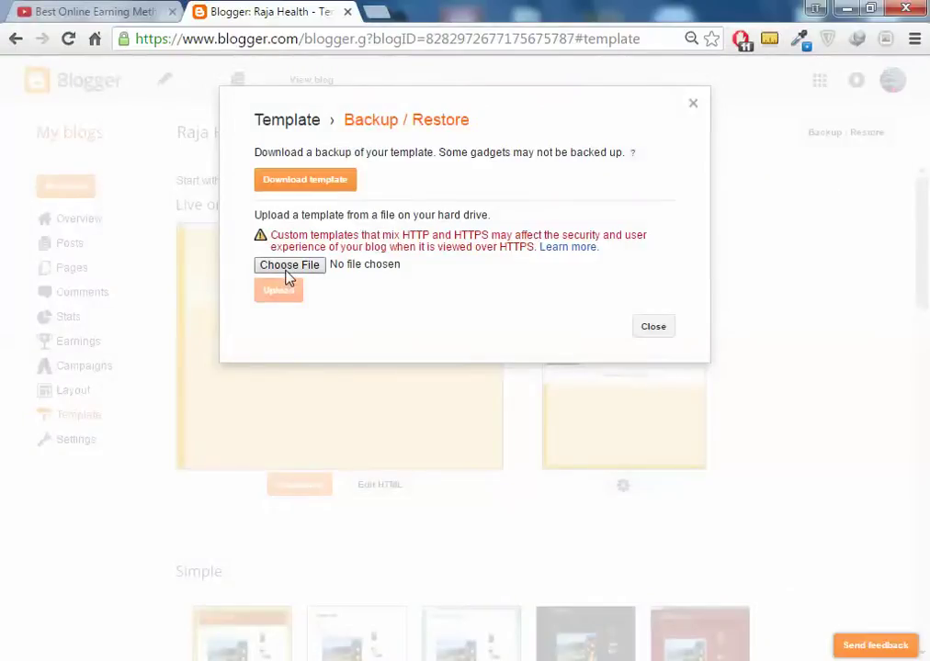
pyautogui.click(310, 267)
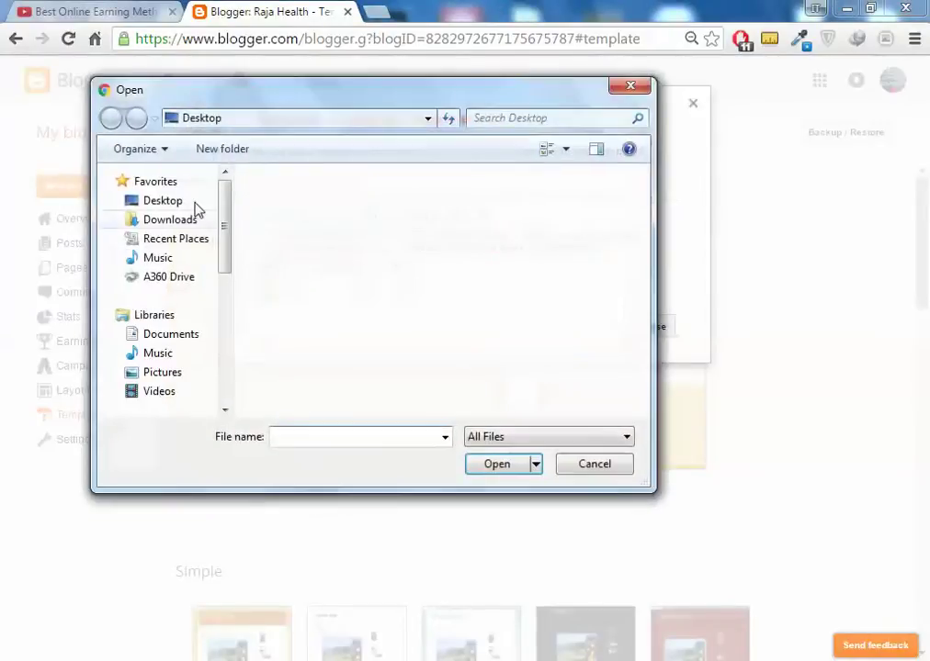
pyautogui.click(357, 246)
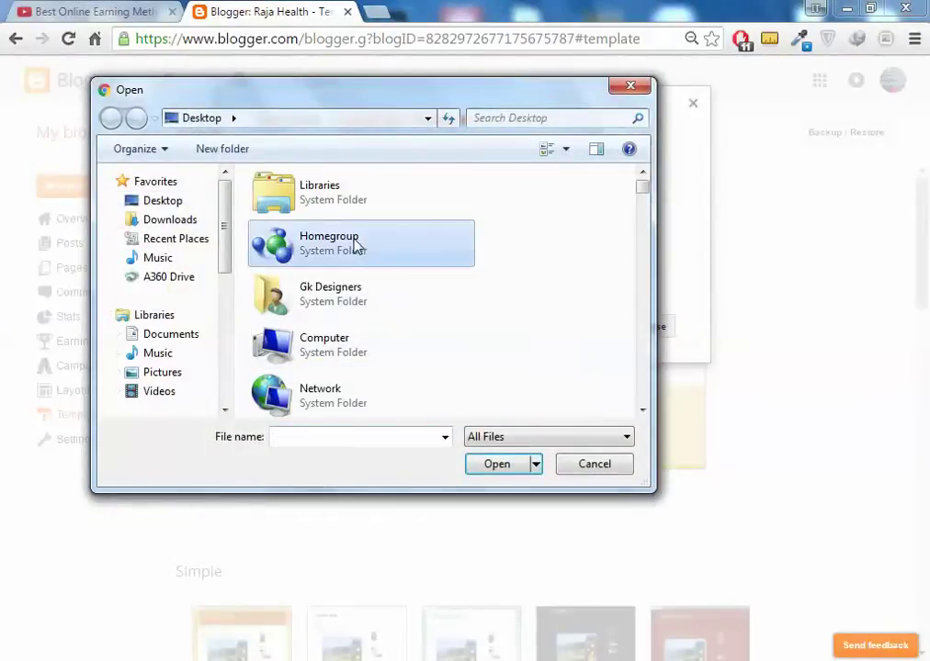
pyautogui.scroll(-5, 357, 246)
pyautogui.doubleClick(363, 208)
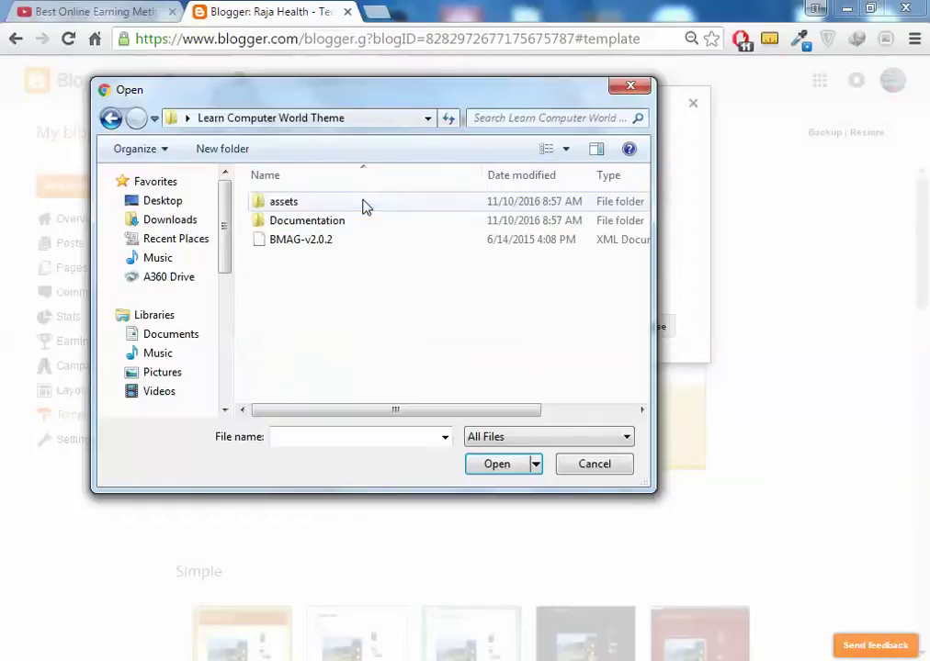
pyautogui.doubleClick(317, 243)
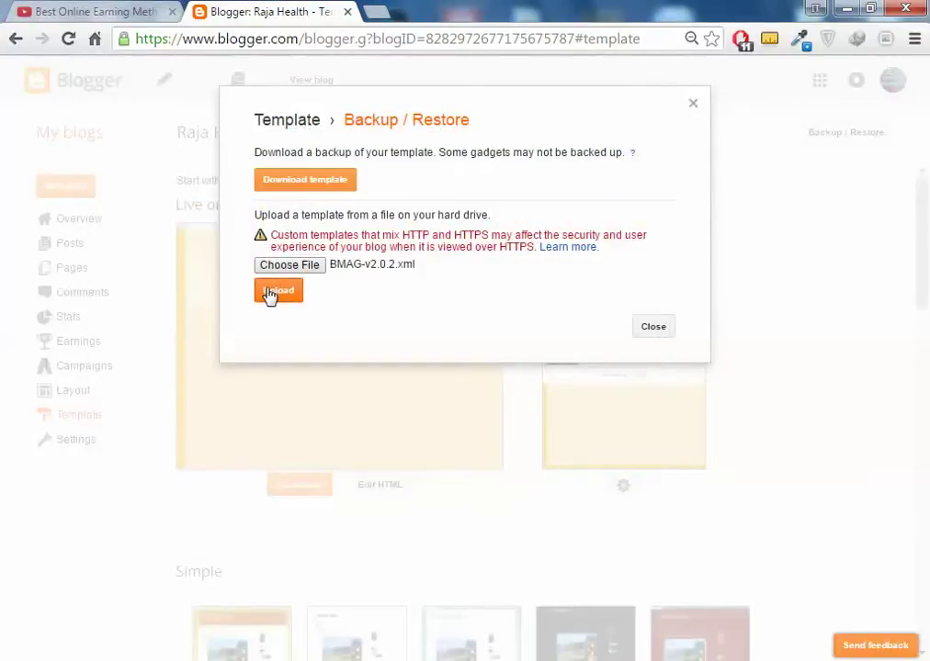
pyautogui.click(280, 291)
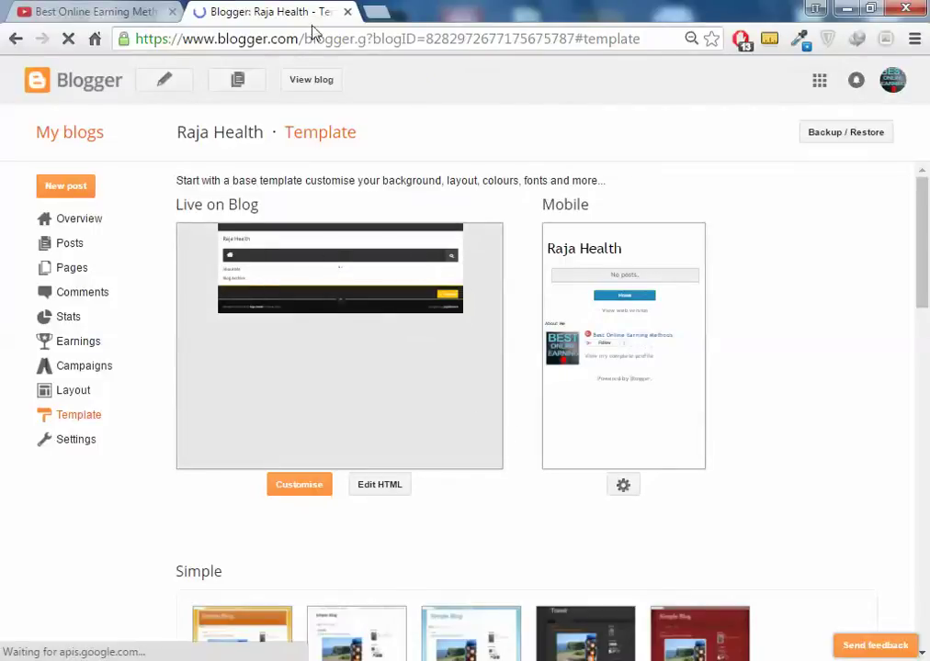
# Step: View the live blog and check the Name, Email and Message fields of its contact form, then close the form
pyautogui.click(321, 81)
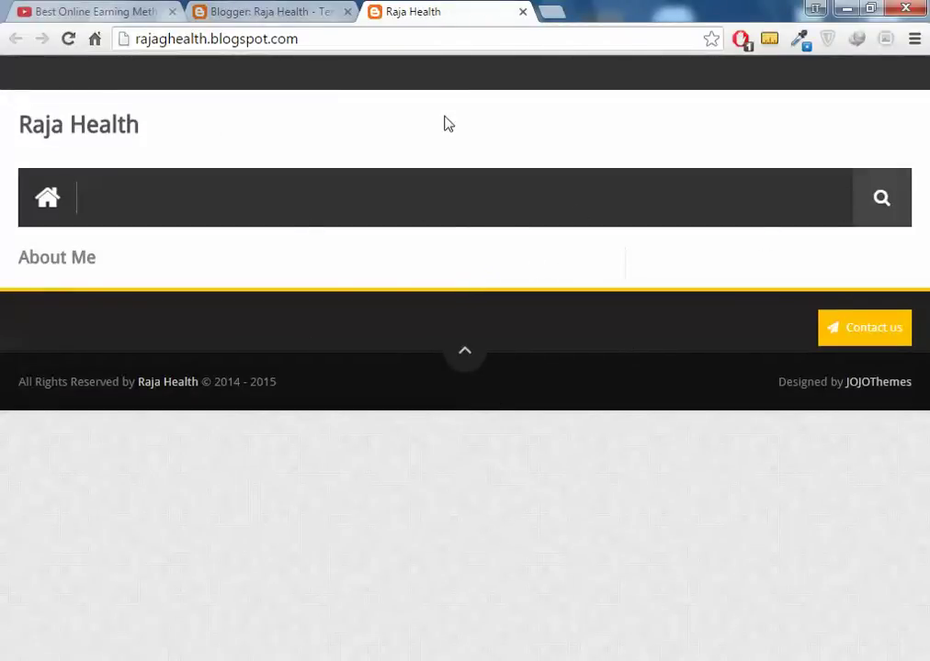
pyautogui.click(857, 330)
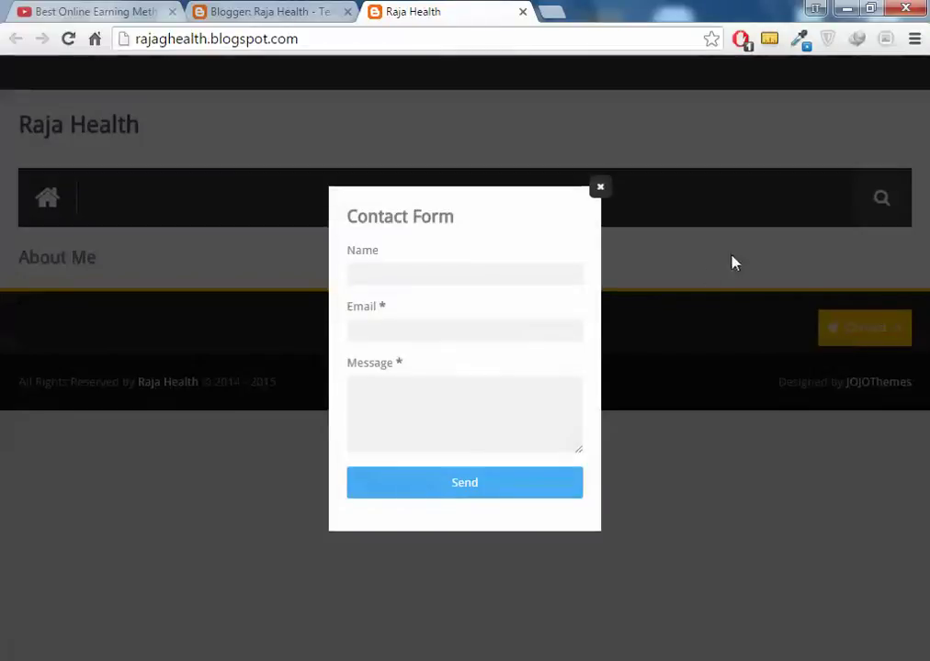
pyautogui.click(602, 189)
pyautogui.click(872, 323)
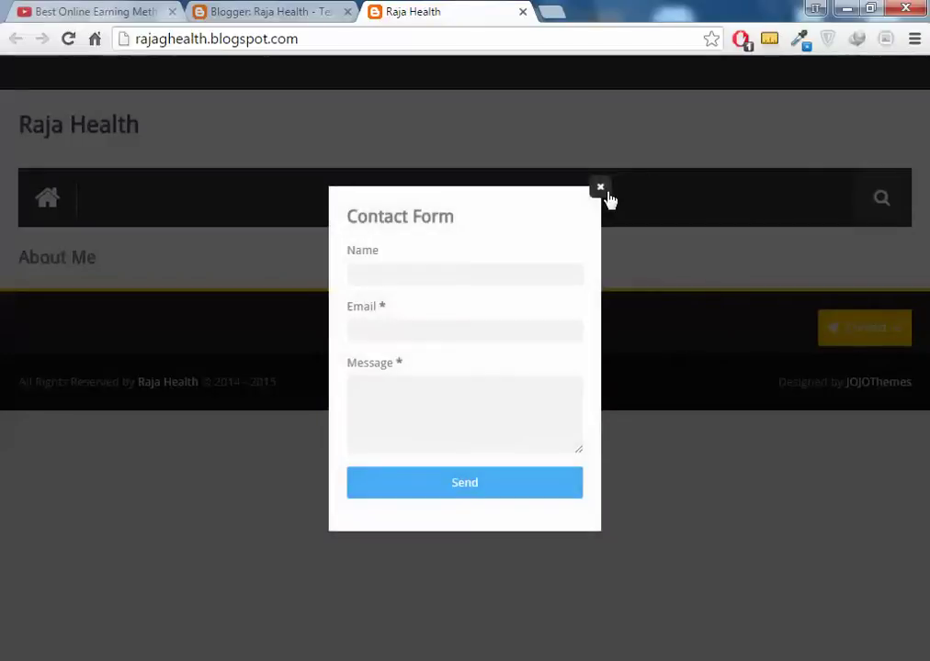
pyautogui.click(447, 269)
pyautogui.click(445, 328)
pyautogui.click(451, 391)
pyautogui.click(600, 188)
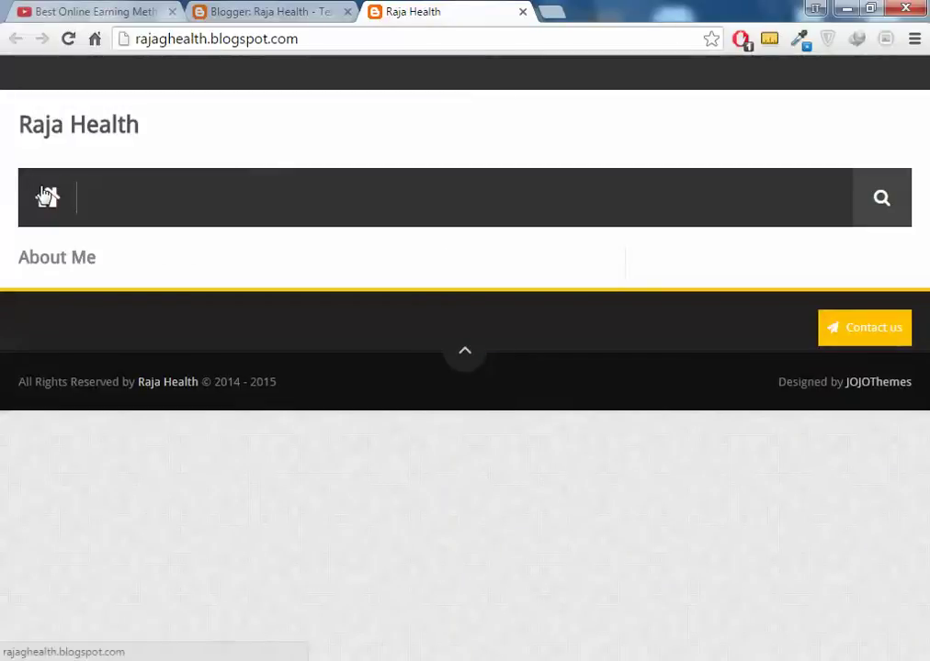
# Step: Show and hide the search bar in the live blog's menu, and close the blog page
pyautogui.click(896, 198)
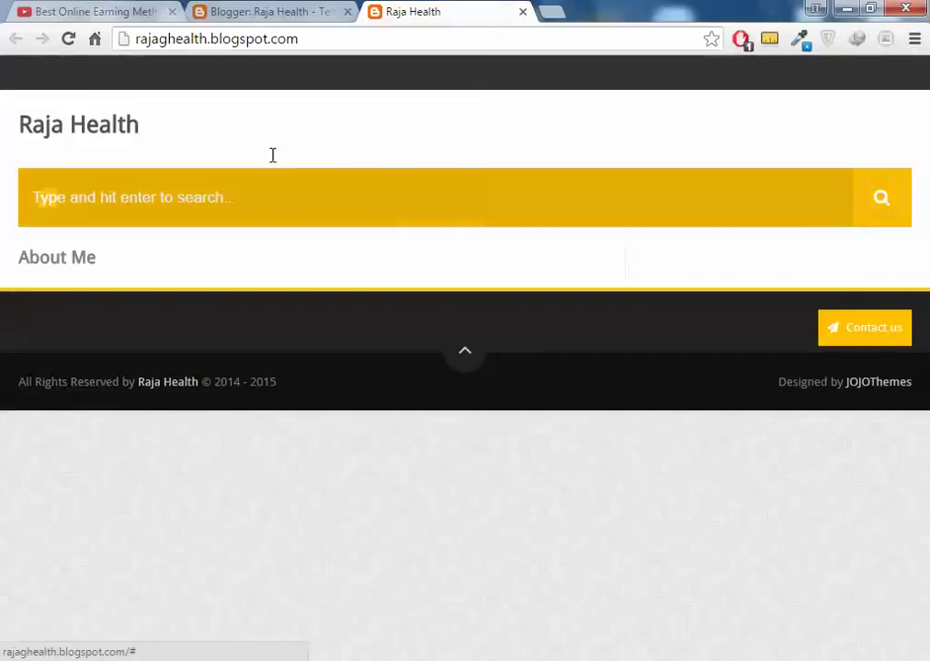
pyautogui.click(895, 201)
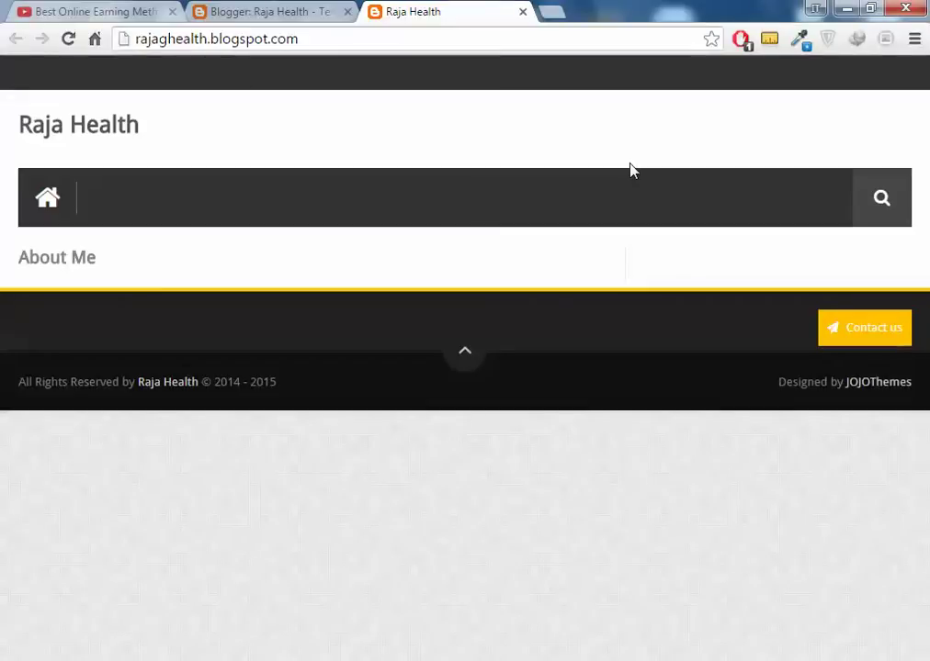
pyautogui.click(523, 11)
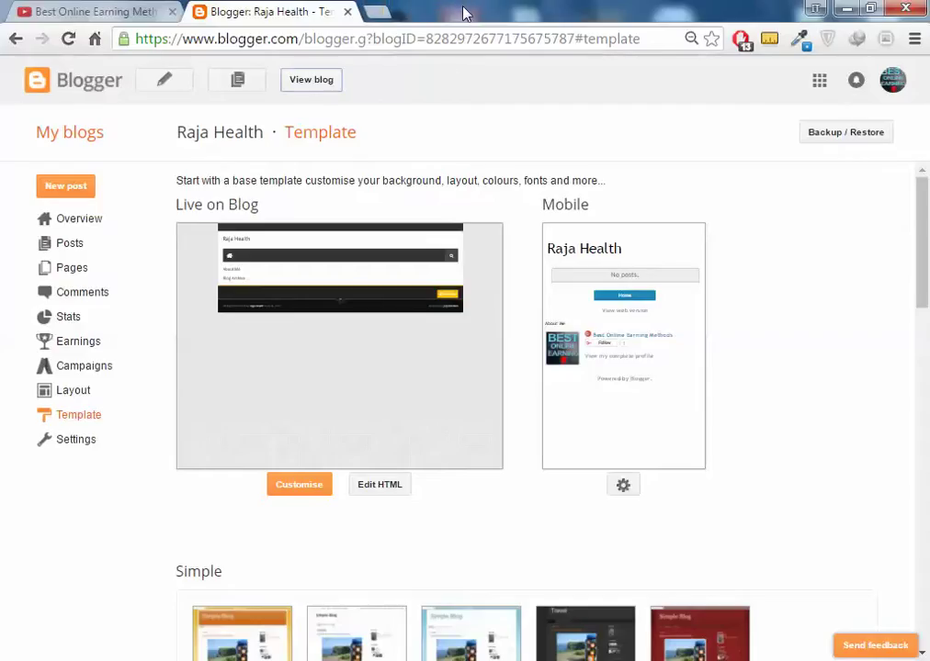
# Step: Create a new blog page titled "About US" and publish it
pyautogui.click(98, 269)
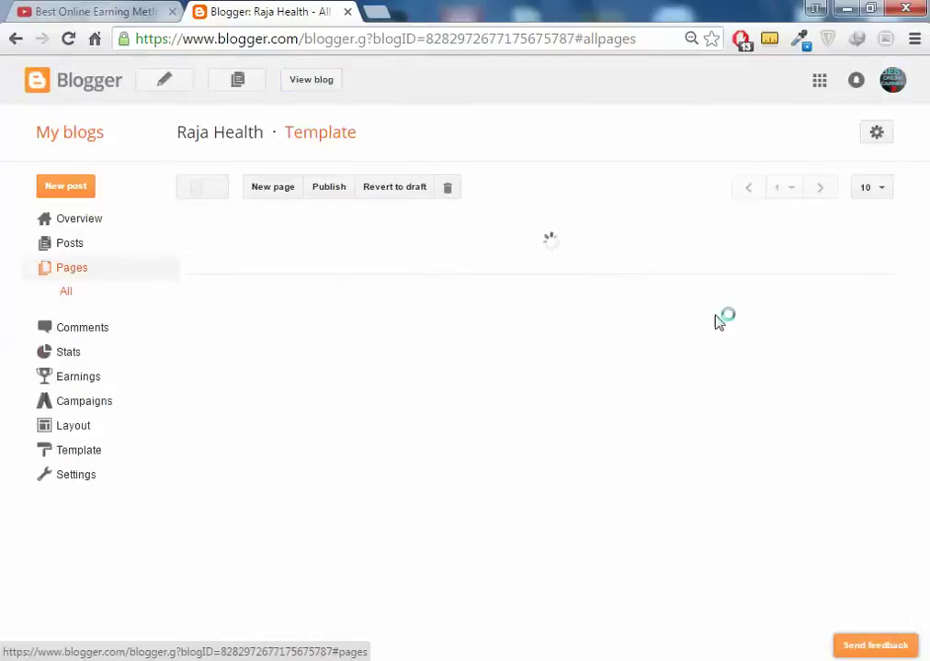
pyautogui.click(281, 190)
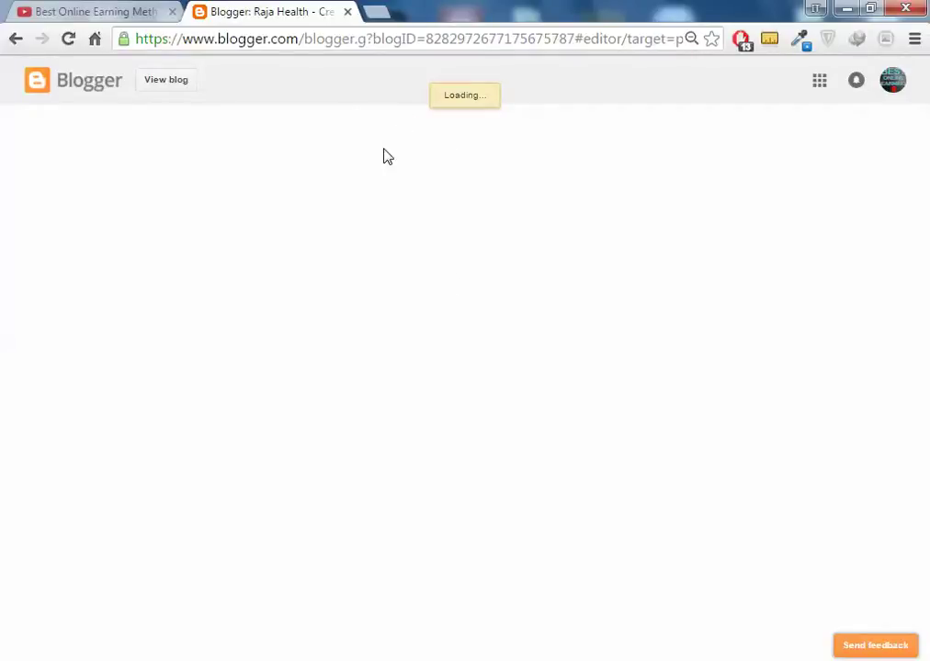
pyautogui.click(378, 124)
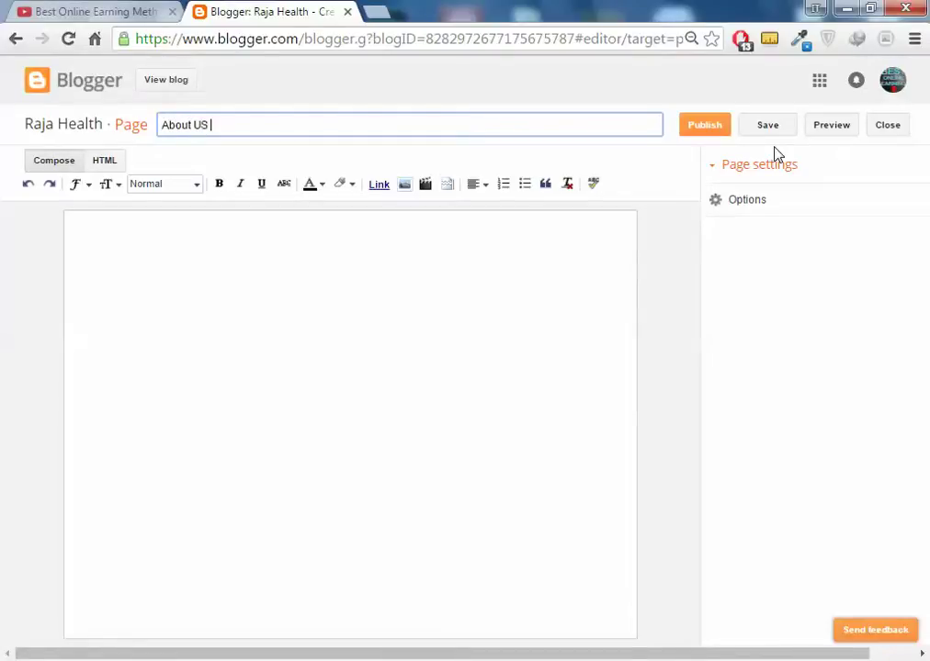
pyautogui.write('About US')
pyautogui.click(704, 129)
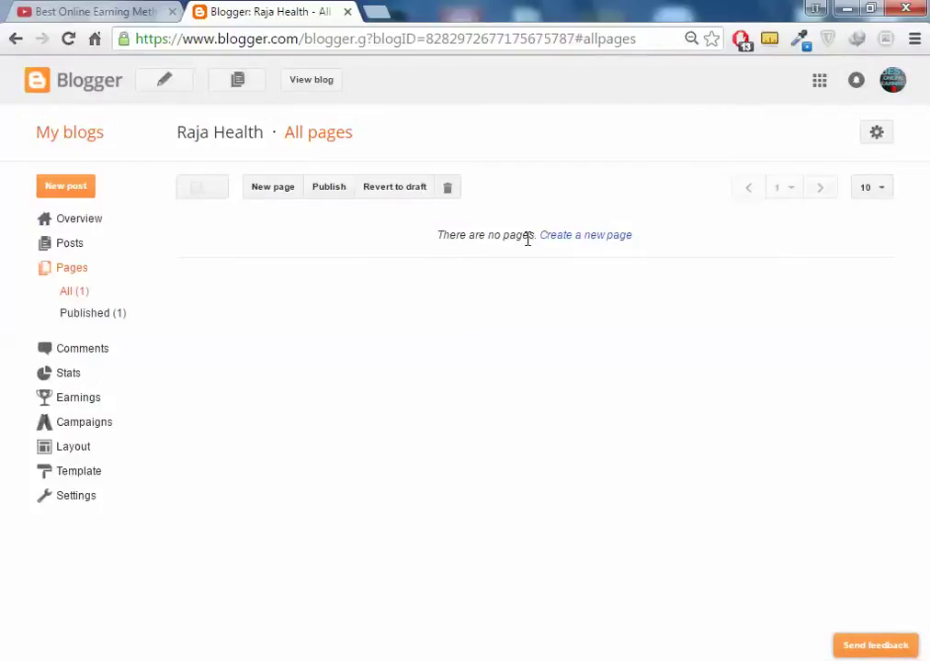
# Step: Create and publish two more blog pages, titled "Contact Us" and "Privacy Policy"
pyautogui.click(274, 187)
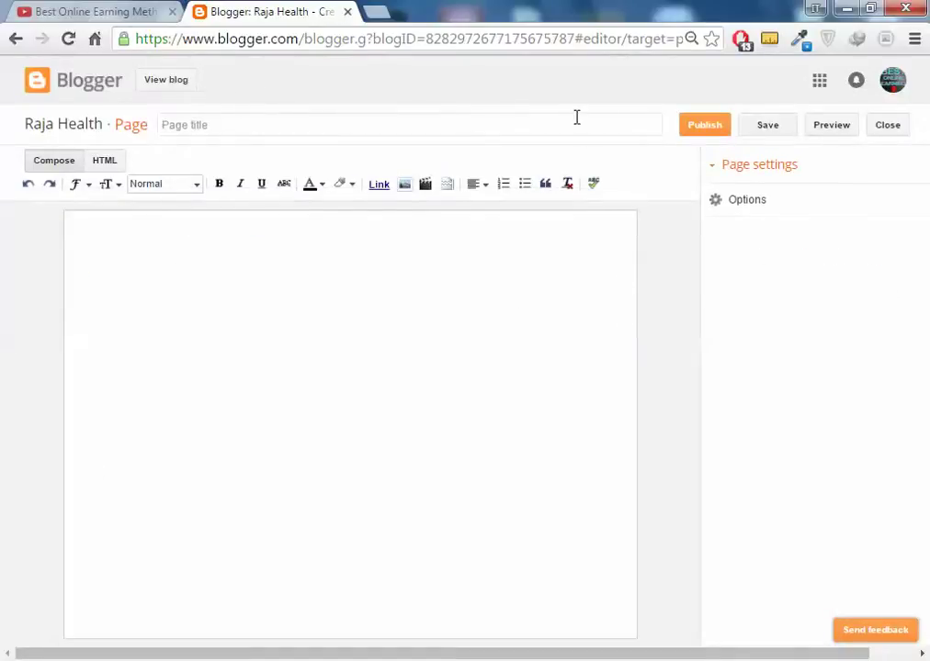
pyautogui.click(578, 121)
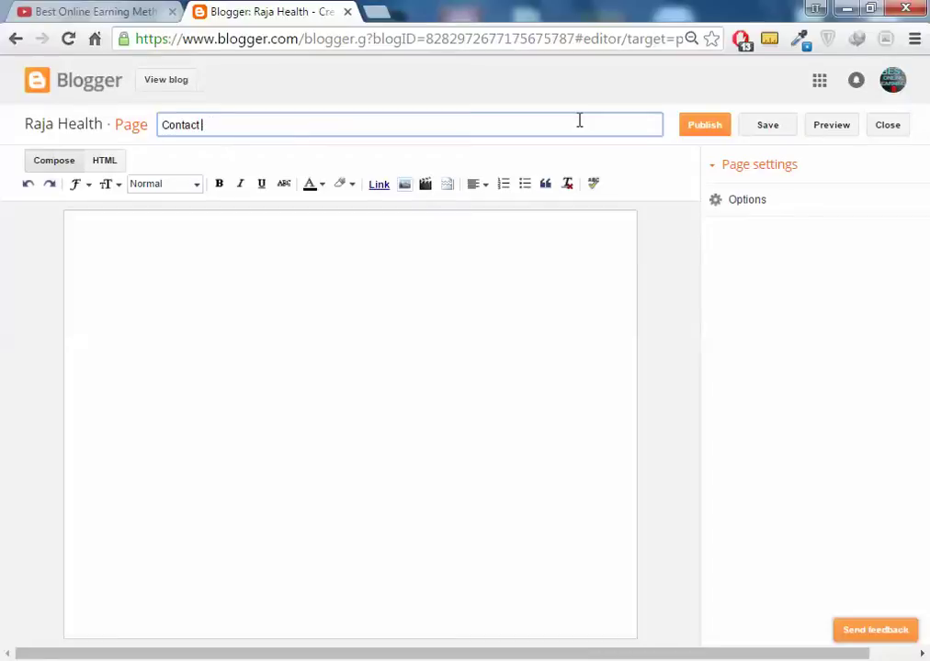
pyautogui.click(704, 125)
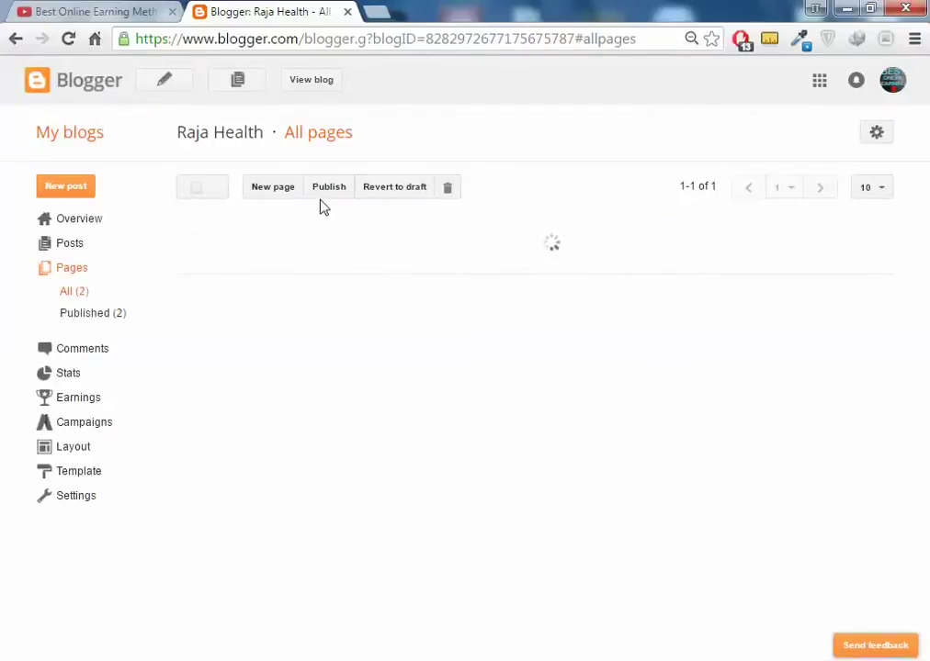
pyautogui.click(285, 188)
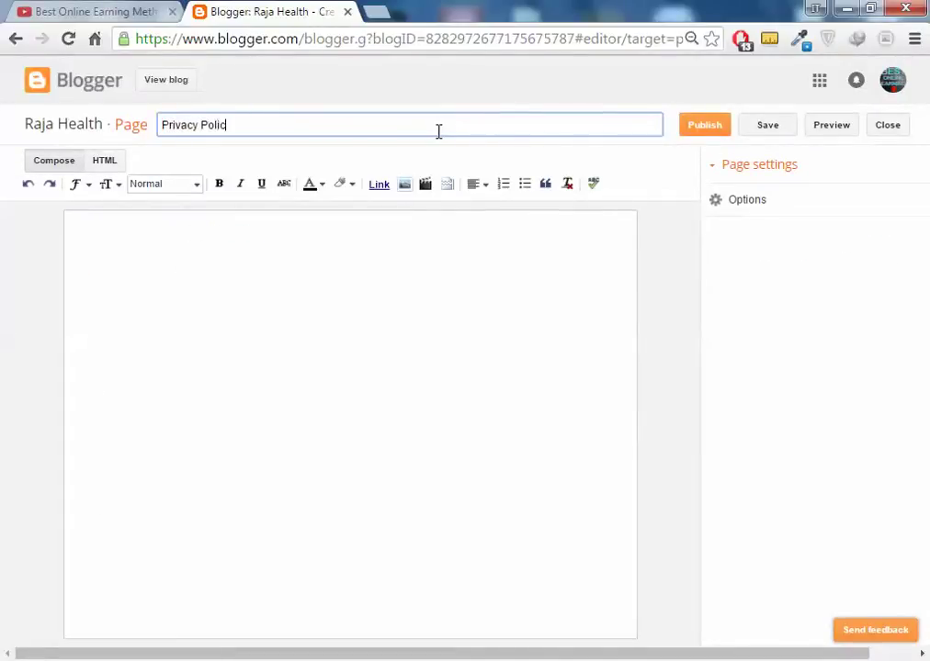
pyautogui.click(679, 131)
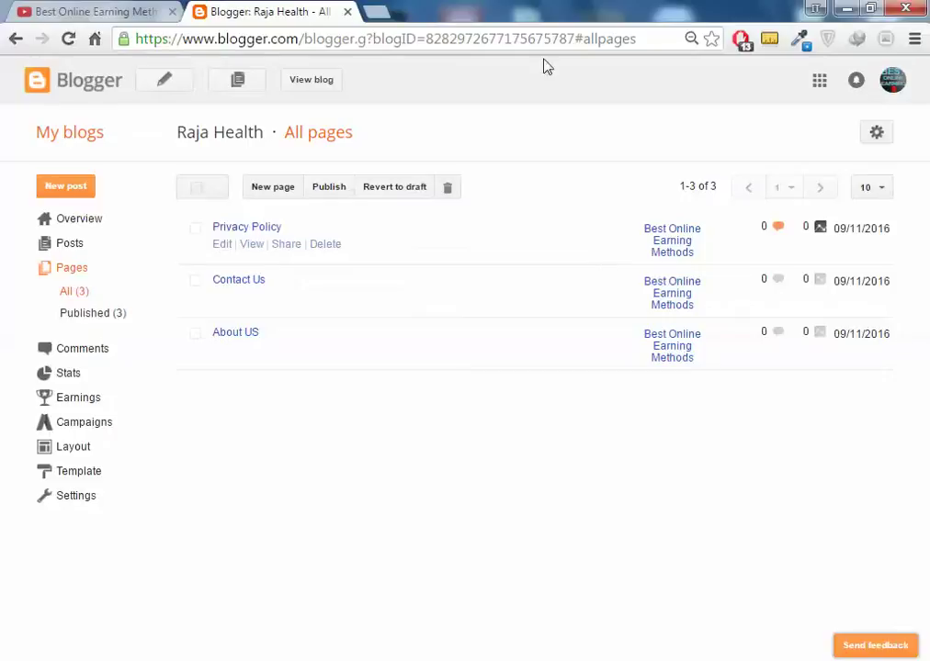
# Step: Search Google for "health tips" in a new browser tab
pyautogui.click(385, 10)
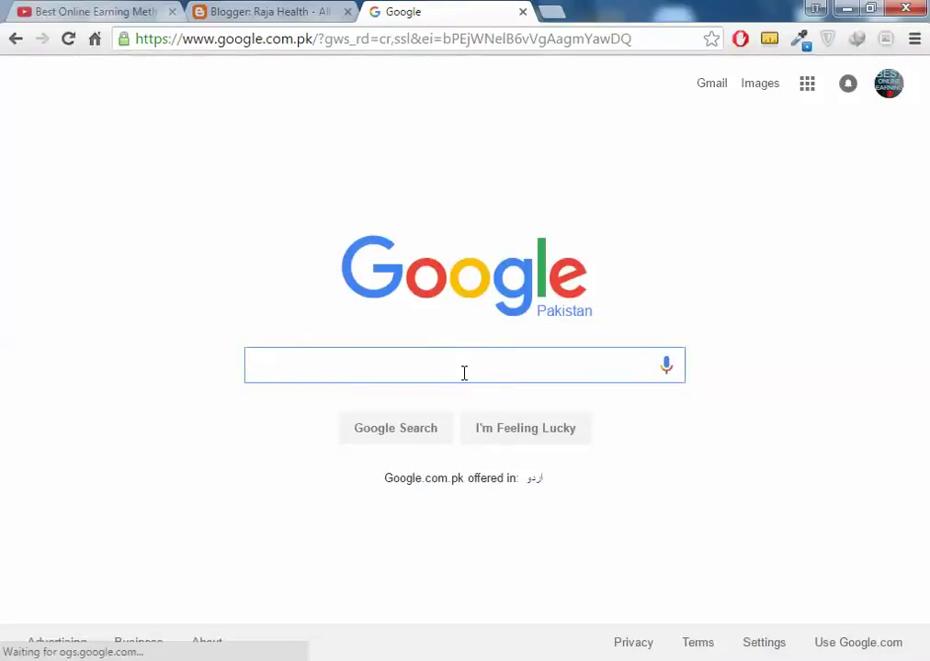
pyautogui.write('health')
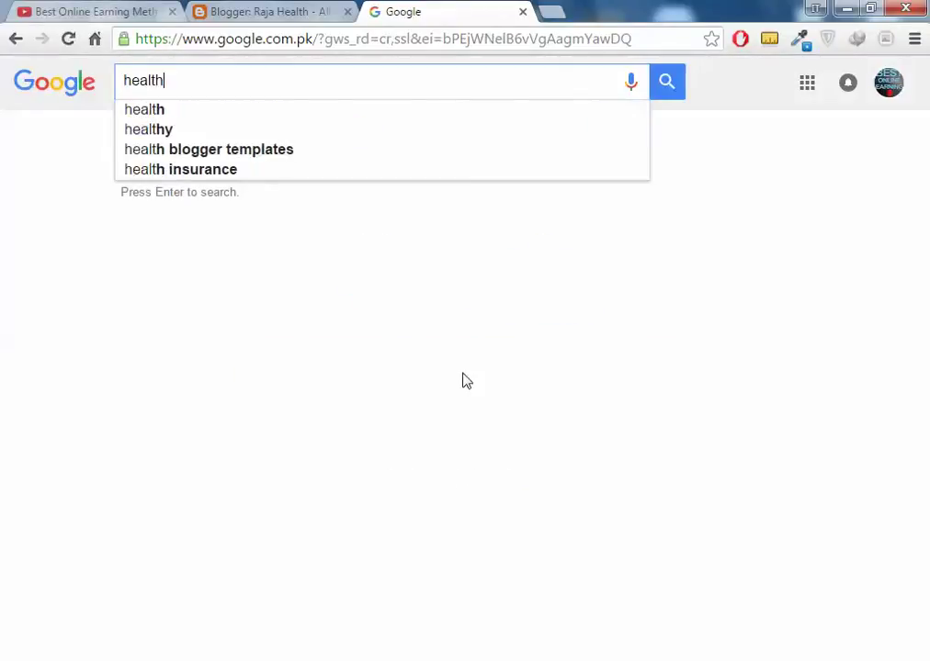
pyautogui.write(' tips')
pyautogui.press('Return')
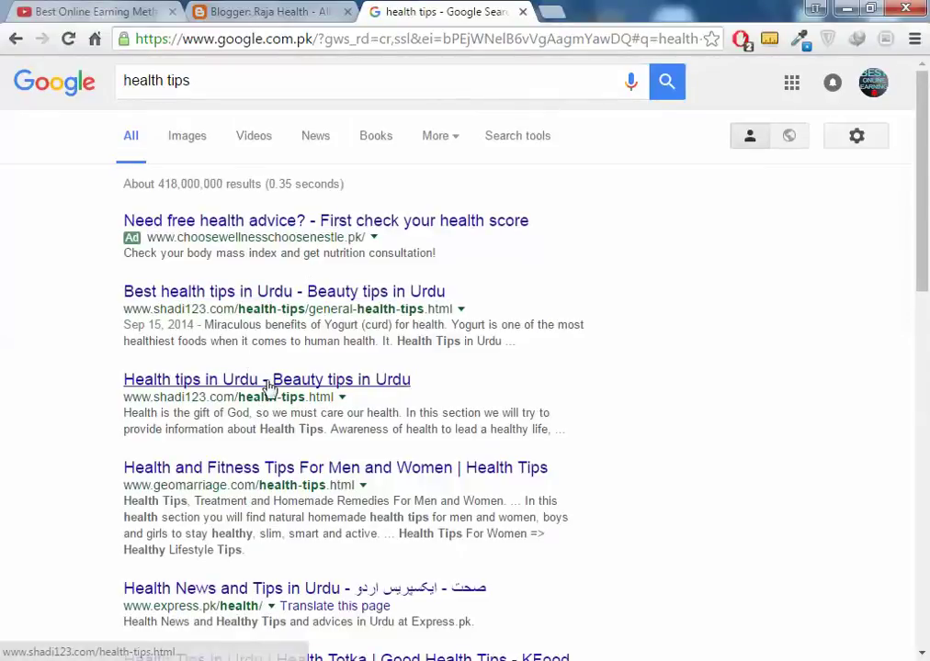
# Step: Look through the Health and Fitness Tips For Men and Women result from geomarriage.com in its own tab, and close it
pyautogui.middleClick(294, 472)
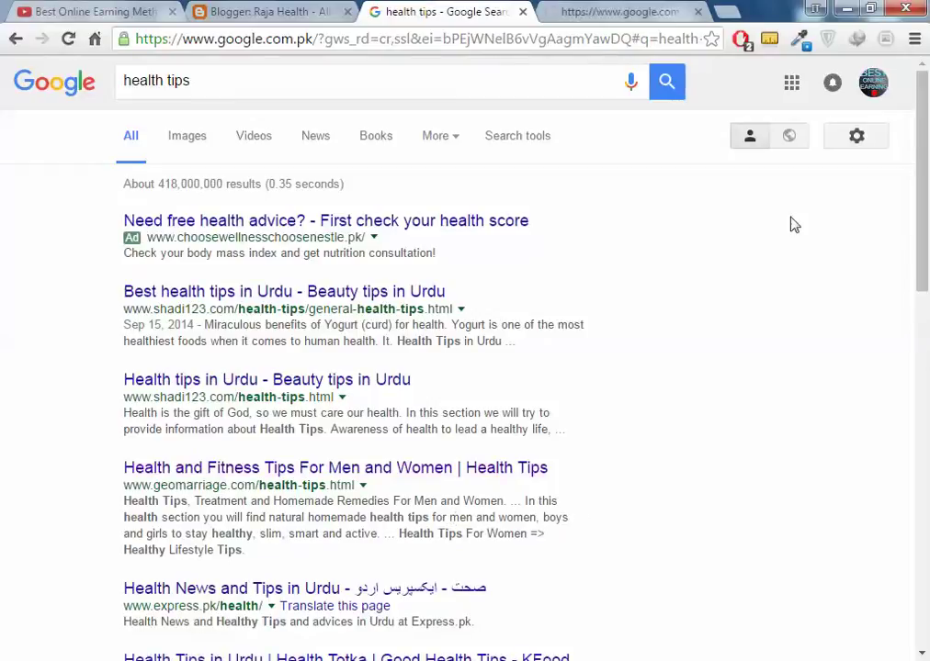
pyautogui.click(562, 11)
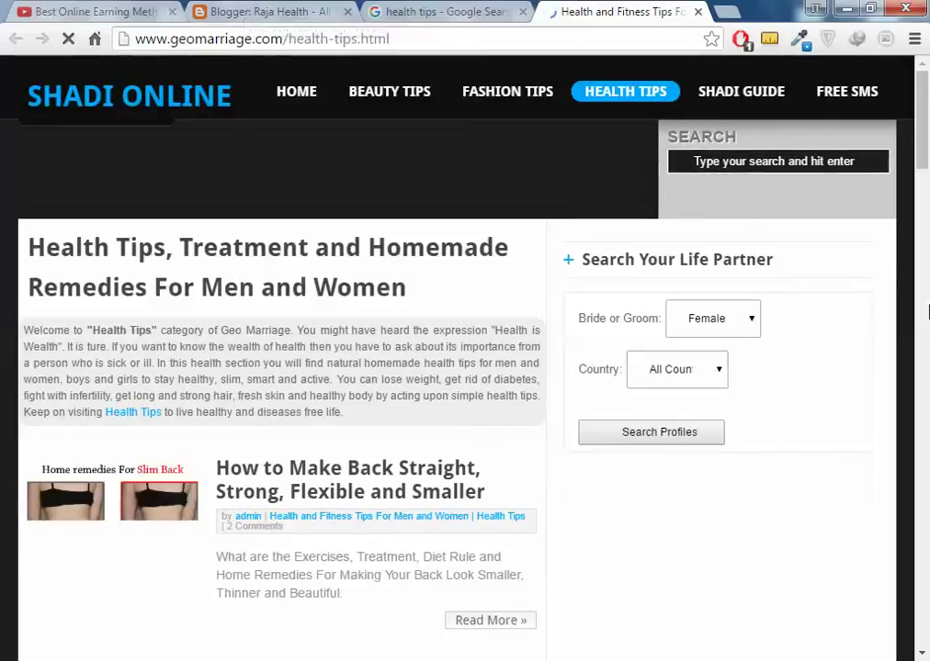
pyautogui.scroll(-15, 521, 361)
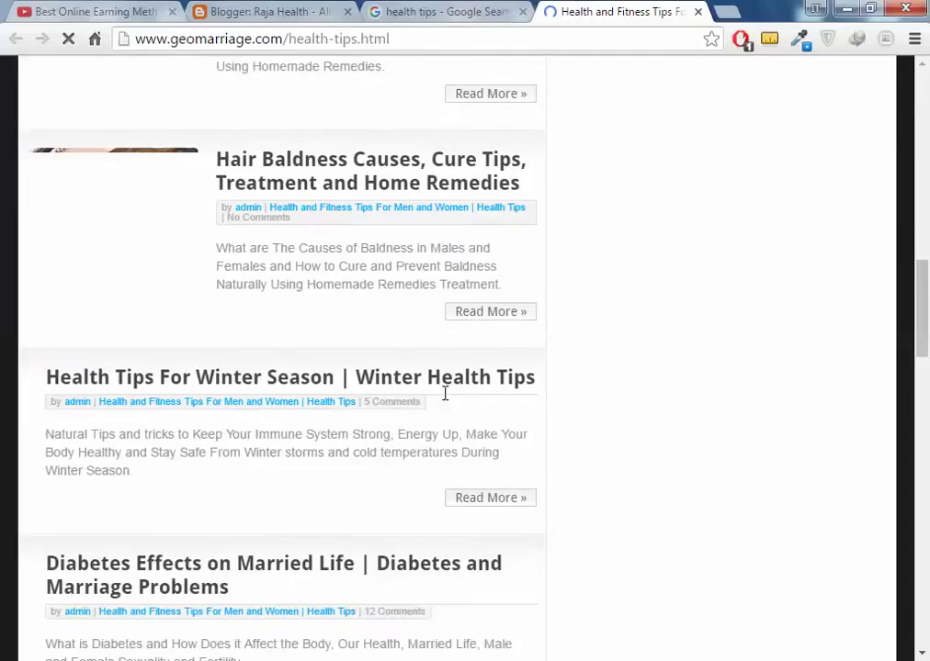
pyautogui.hotkey('ctrl', 'w')
# Step: Look through the Health News and Tips in Urdu result from express.pk, close it and browse further down the search results
pyautogui.scroll(-4, 499, 409)
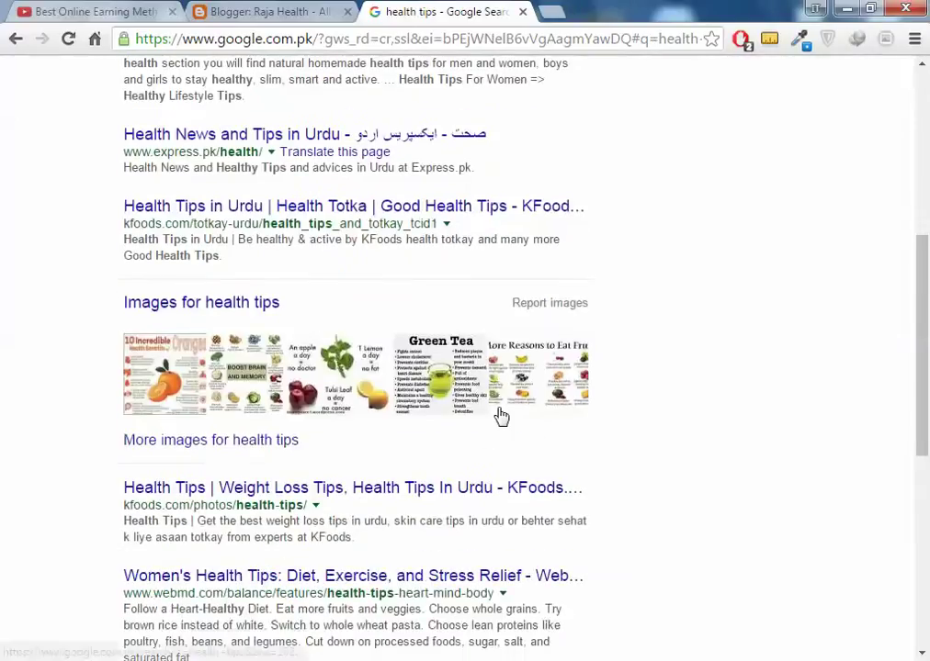
pyautogui.scroll(2, 301, 353)
pyautogui.middleClick(227, 323)
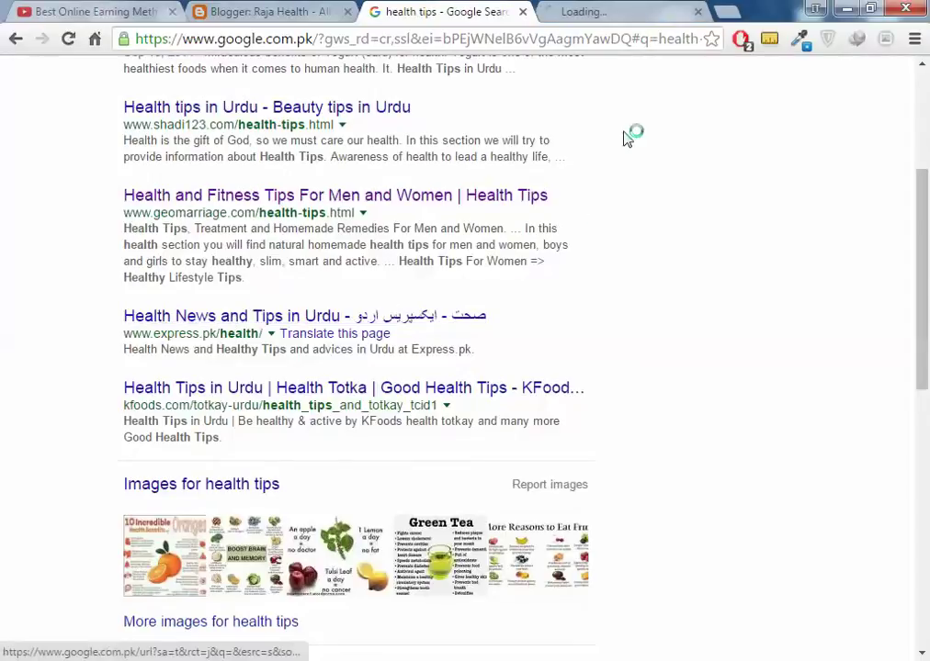
pyautogui.click(608, 9)
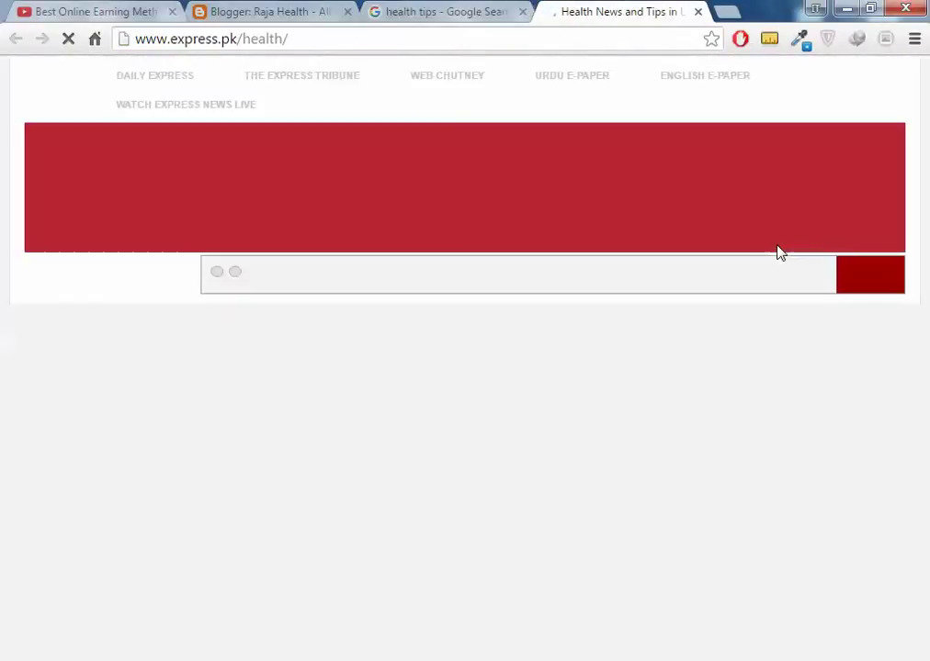
pyautogui.scroll(-4, 772, 255)
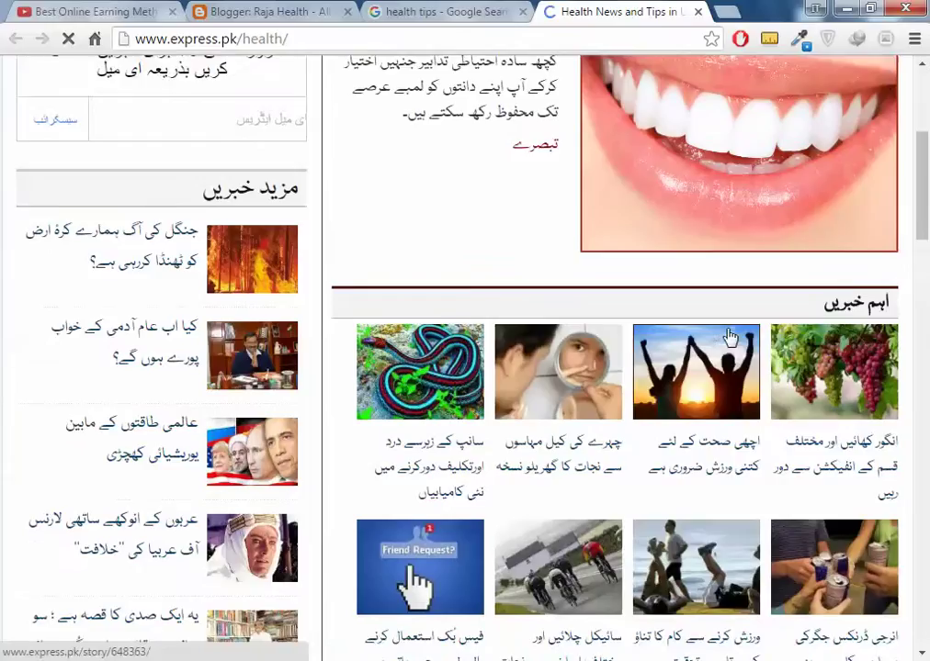
pyautogui.scroll(4, 120, 237)
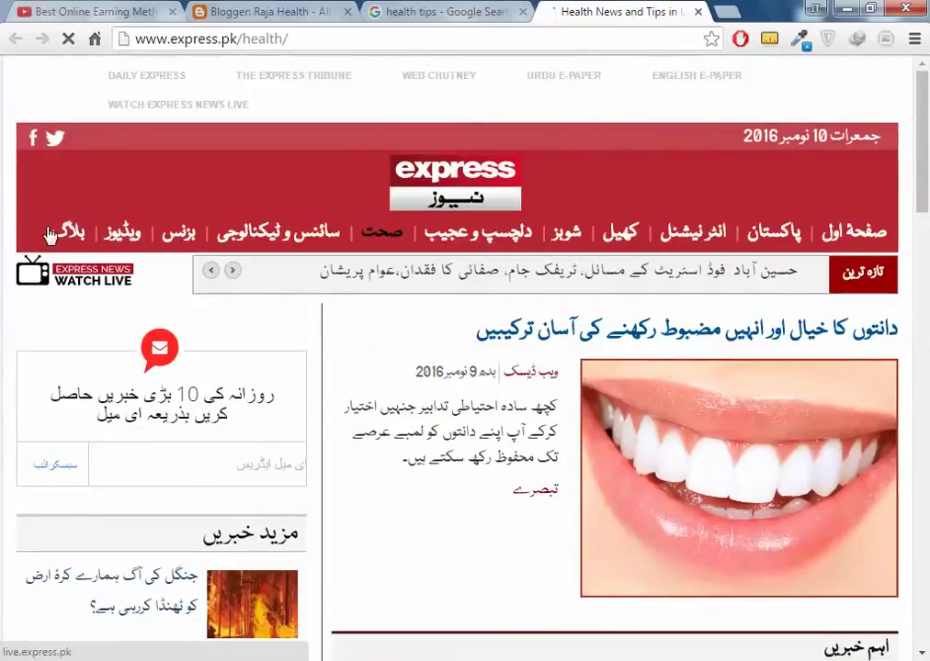
pyautogui.scroll(-15, 404, 275)
pyautogui.scroll(-10, 439, 314)
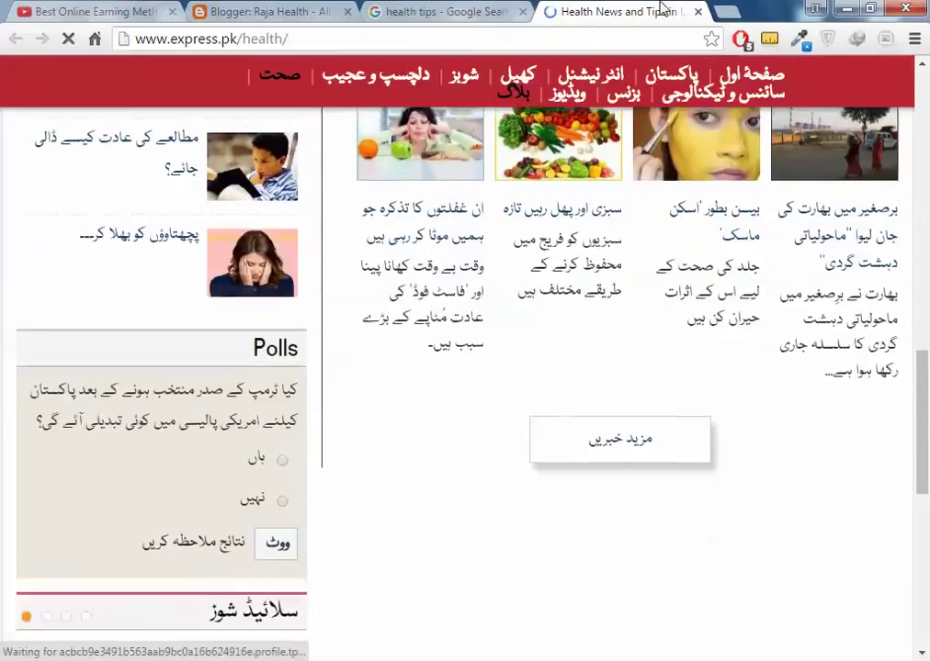
pyautogui.hotkey('ctrl', 'w')
pyautogui.scroll(-5, 544, 423)
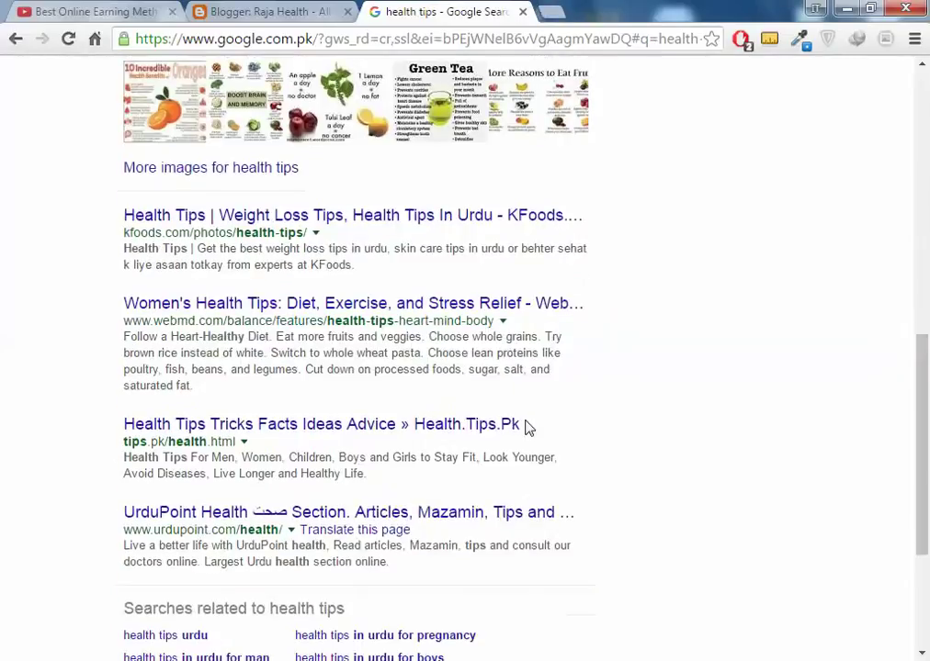
# Step: Open google.com in a new tab, close the "health tips" results tab, and switch from Google Pakistan to the international Google.com site
pyautogui.click(554, 10)
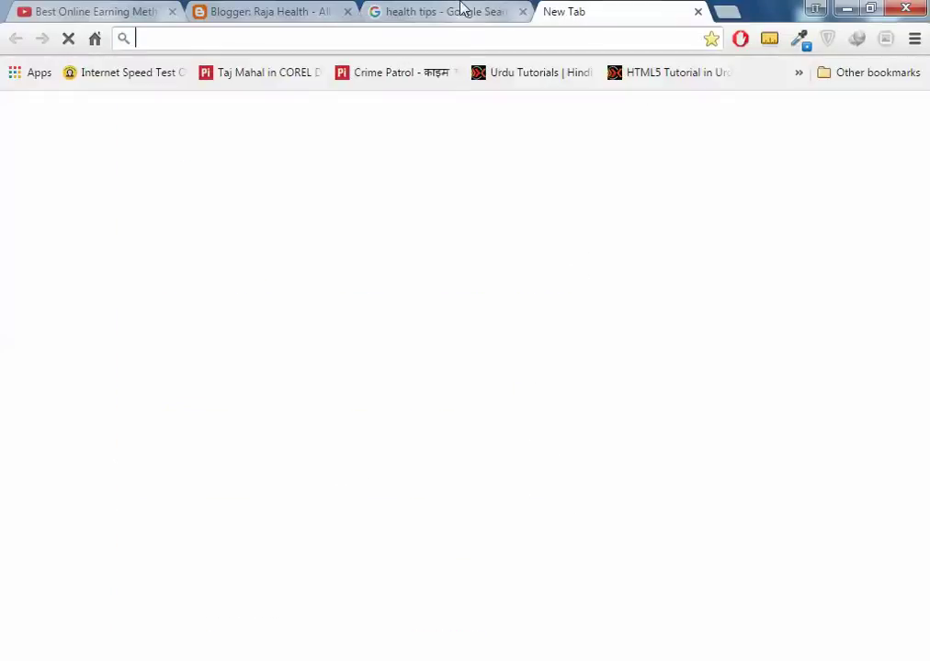
pyautogui.click(522, 12)
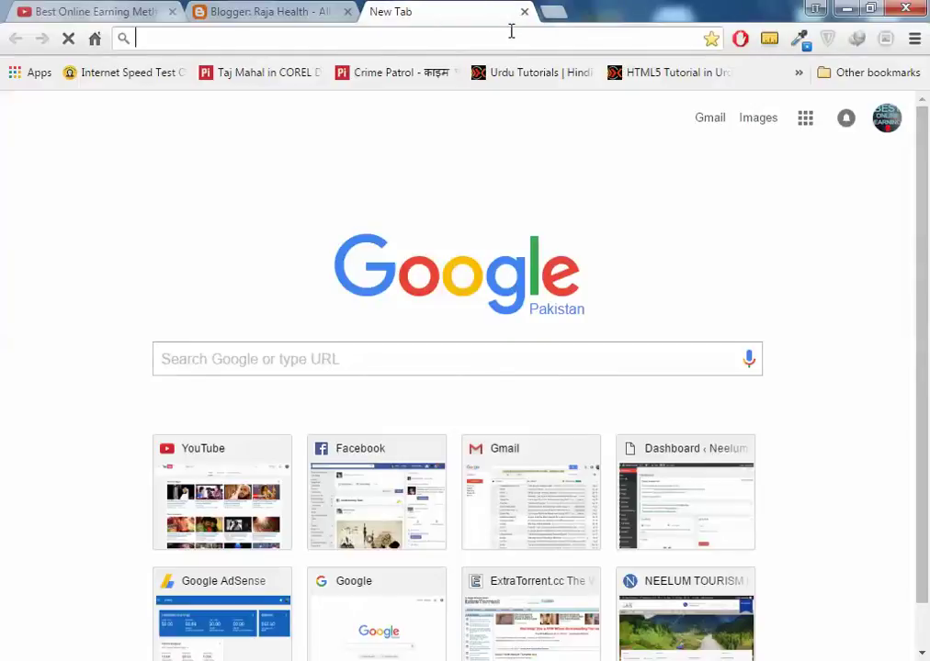
pyautogui.write('google.com')
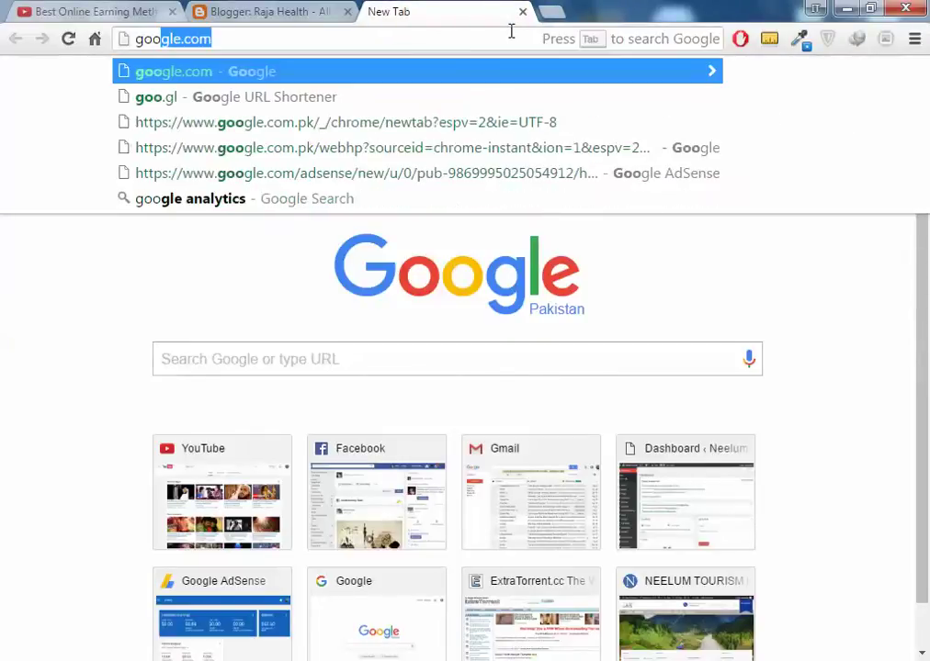
pyautogui.press('Return')
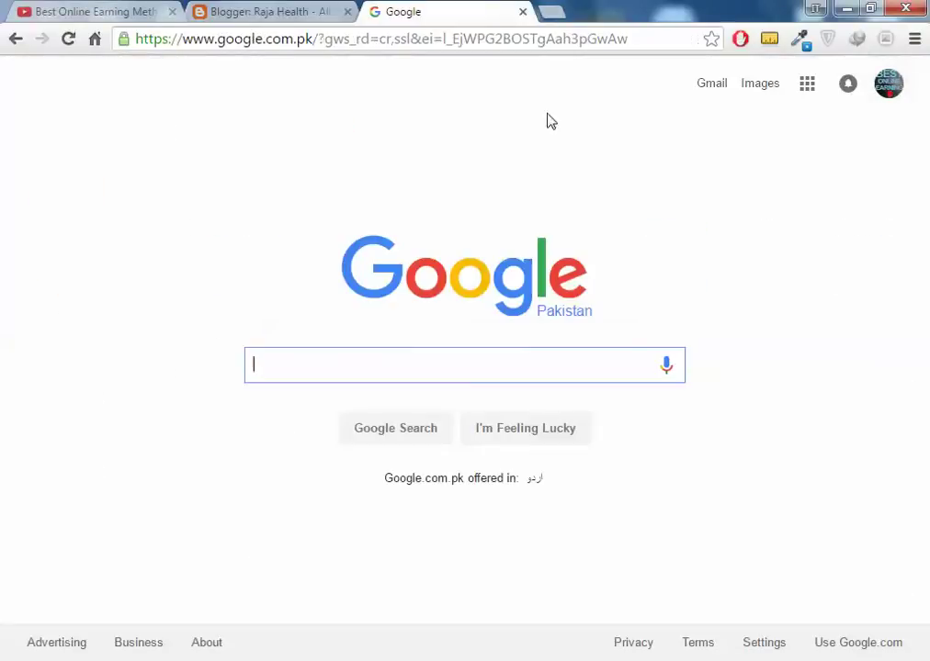
pyautogui.click(894, 647)
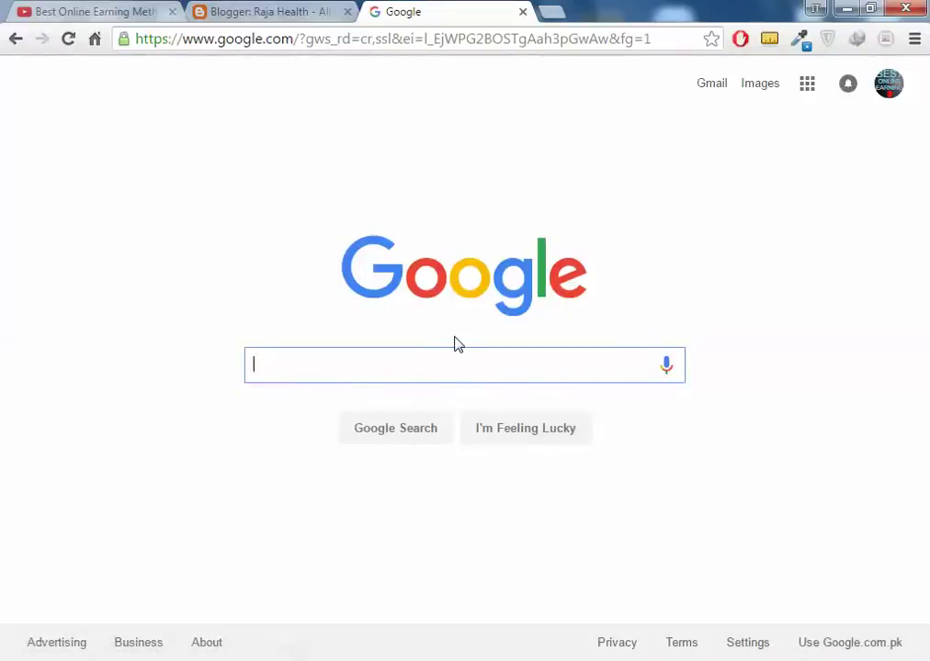
# Step: Enter "skin car" as the query in the Google search box
pyautogui.write('sking')
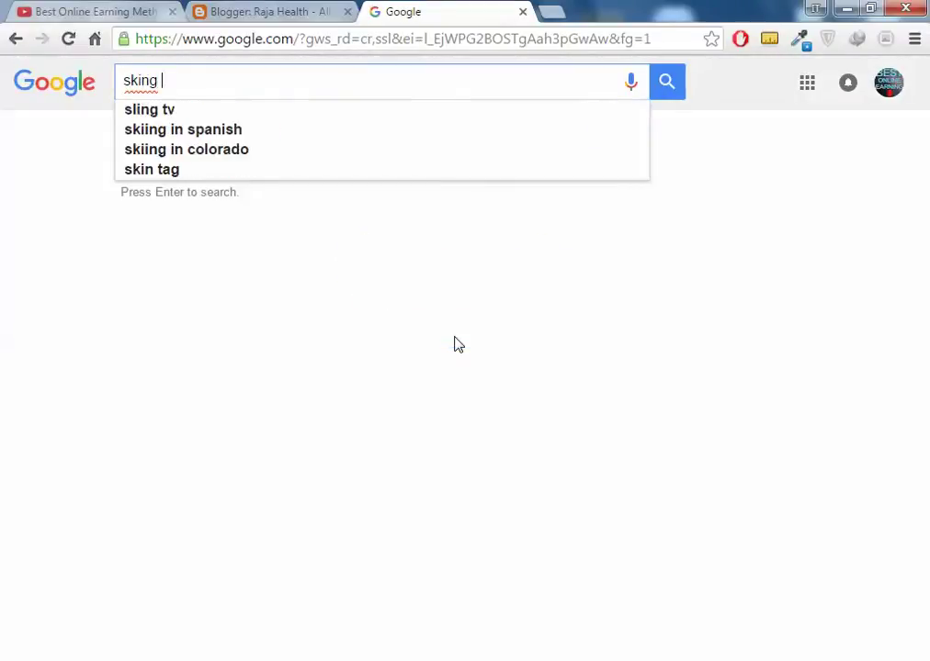
pyautogui.press('BackSpace')
pyautogui.press('BackSpace')
pyautogui.write('car')
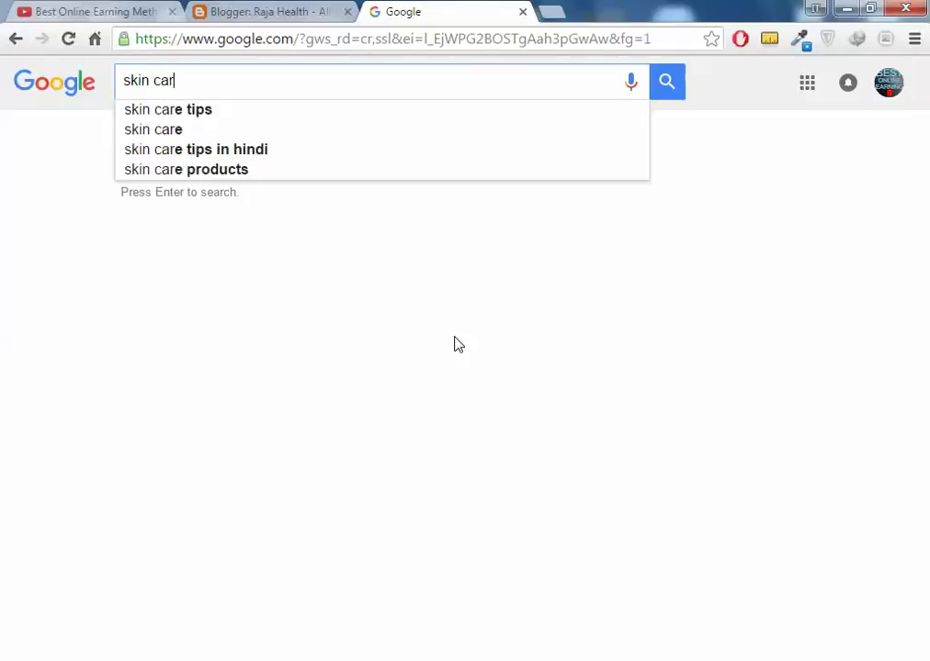